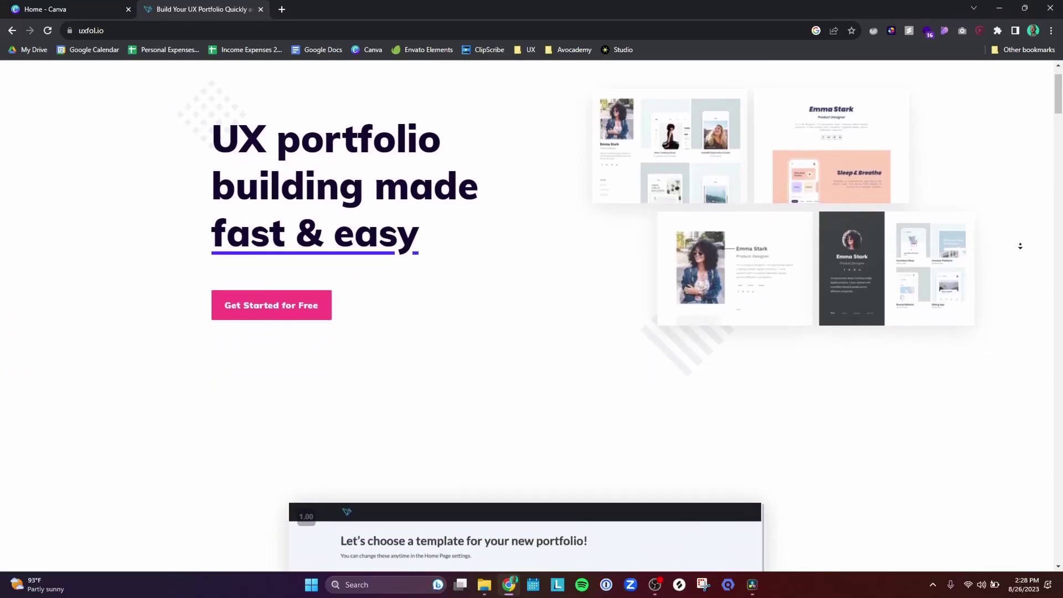
Scroll the Jansley Website file to Frame 6's seven-step plan, from Brand to Case Study Hi-Fi.
scroll(1020, 246, down, 3)
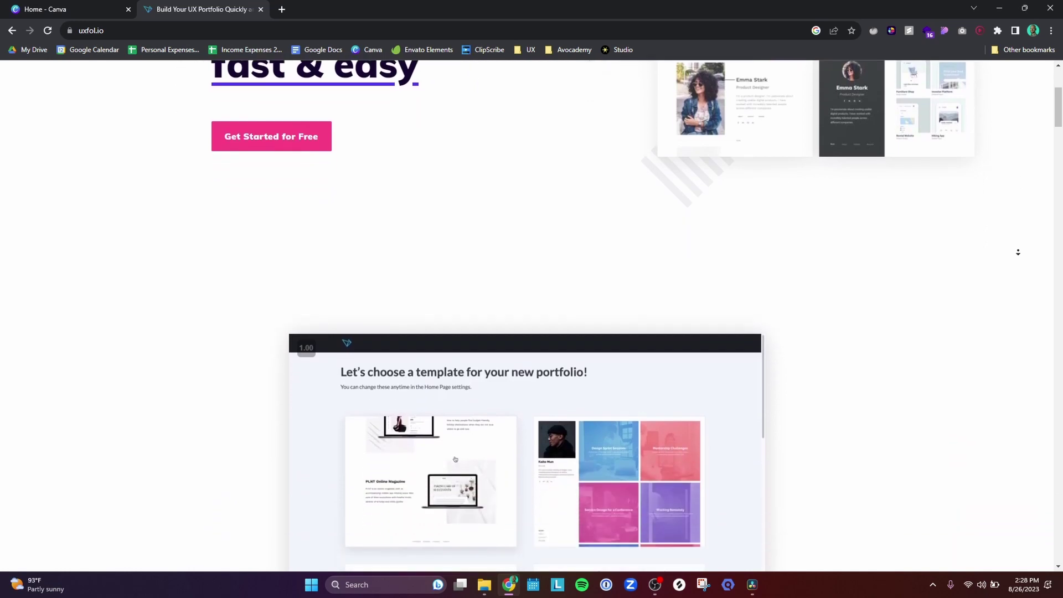
scroll(1018, 252, down, 4)
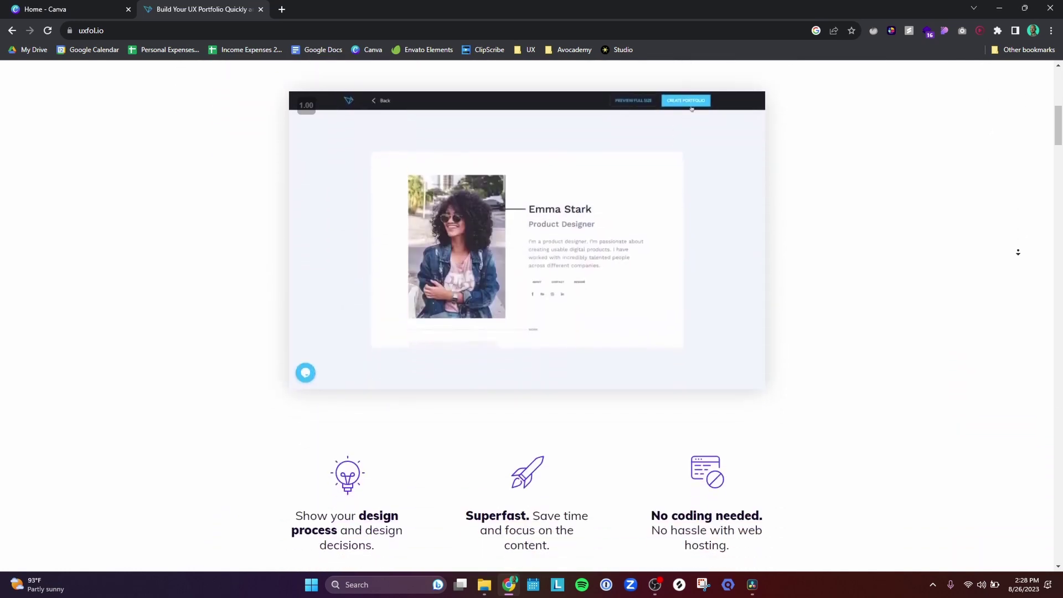
scroll(1017, 252, down, 4)
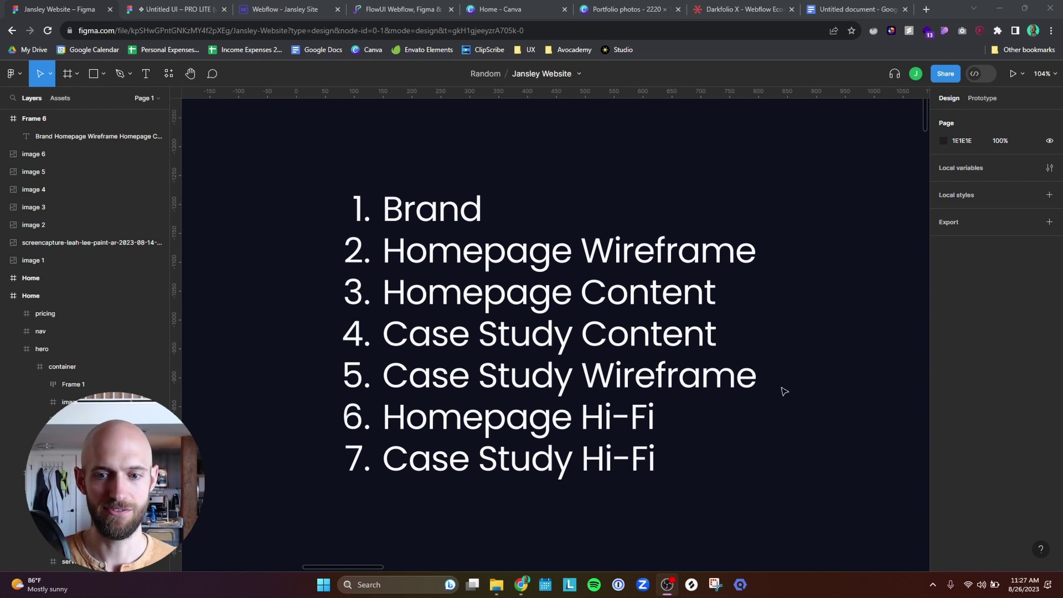
Zoom out and pan from Frame 6 down to the Home frame's Hello I'm Josh hero.
scroll(784, 391, down, 5)
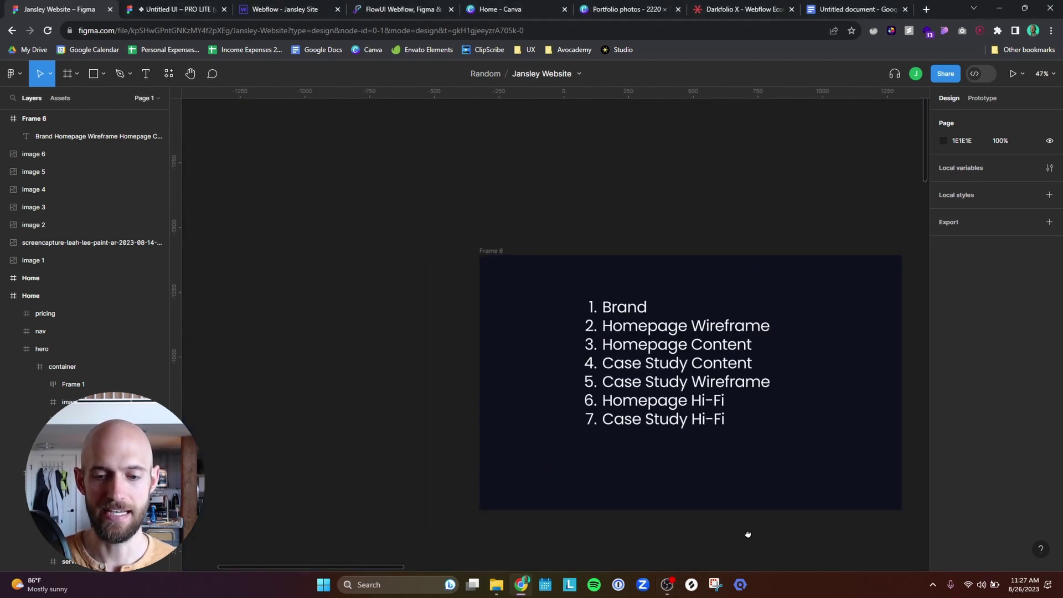
scroll(747, 534, down, 1)
drag(747, 534, 675, 230)
scroll(681, 384, up, 2)
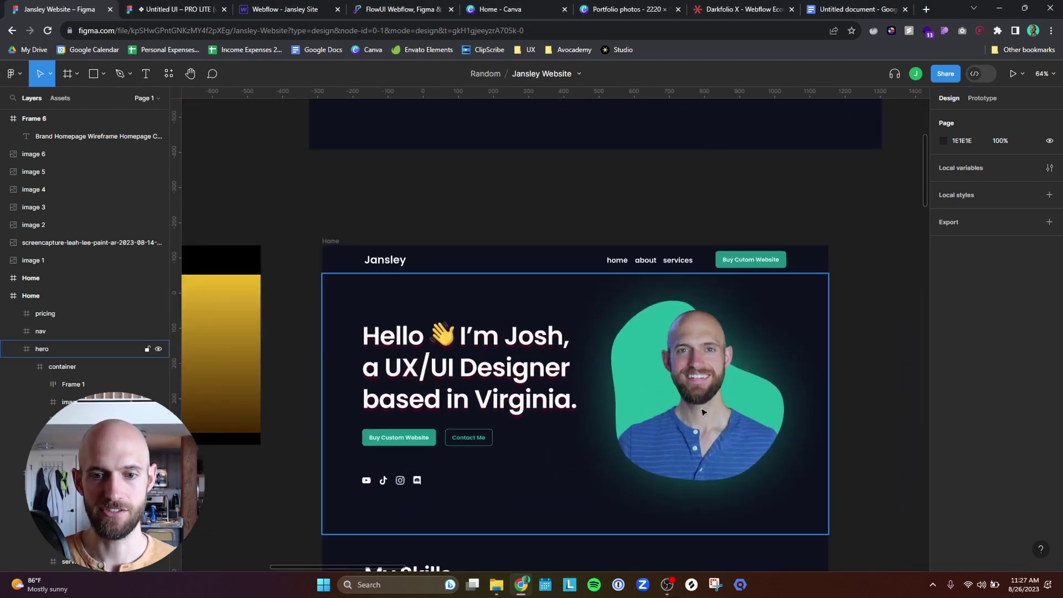
drag(701, 392, 690, 280)
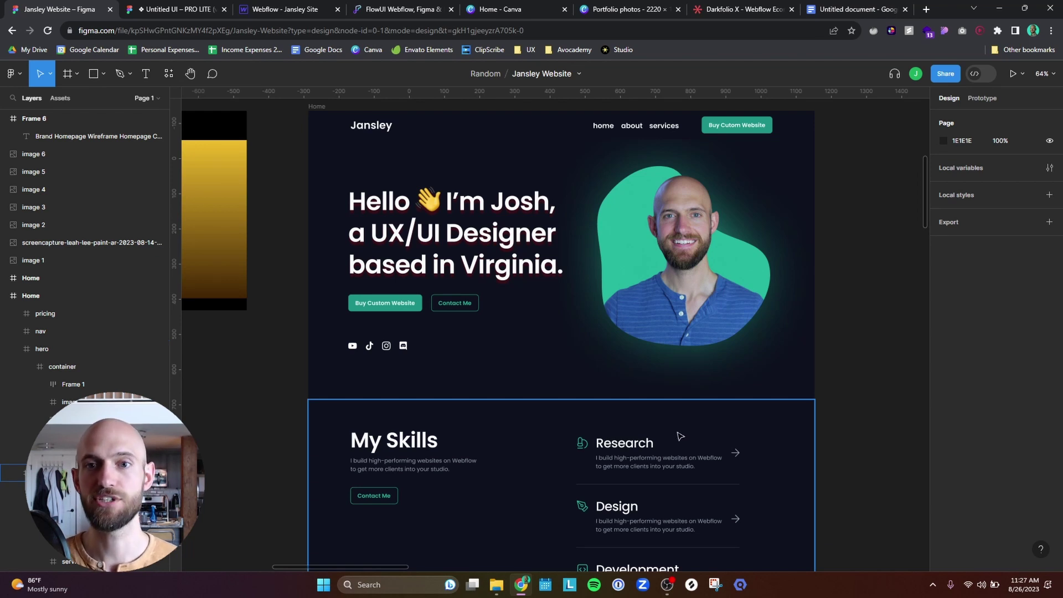
Switch to the Darkfolio X template site and browse its pages.
click(743, 11)
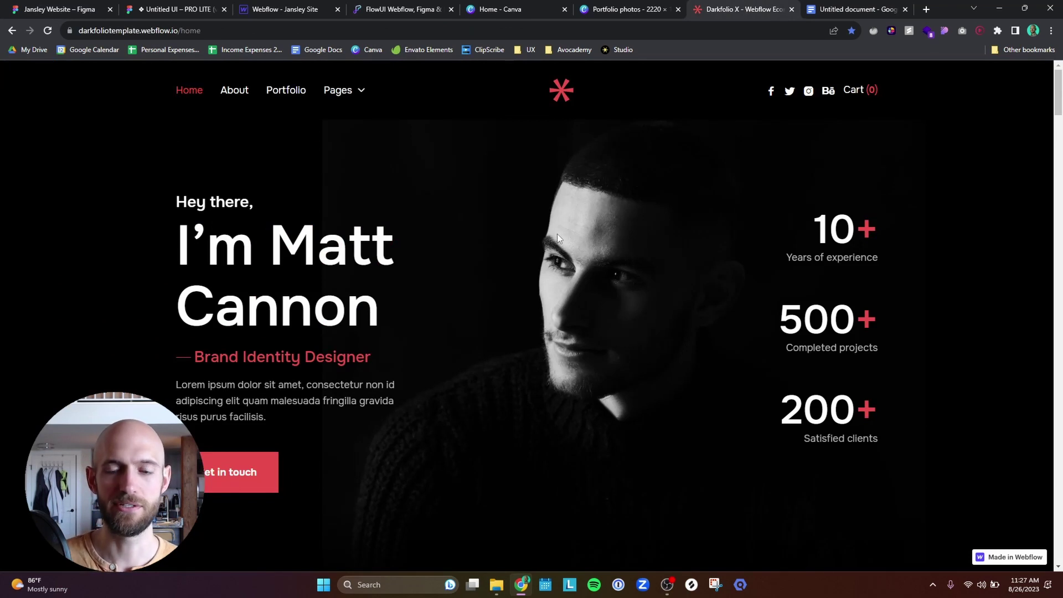
scroll(492, 240, down, 9)
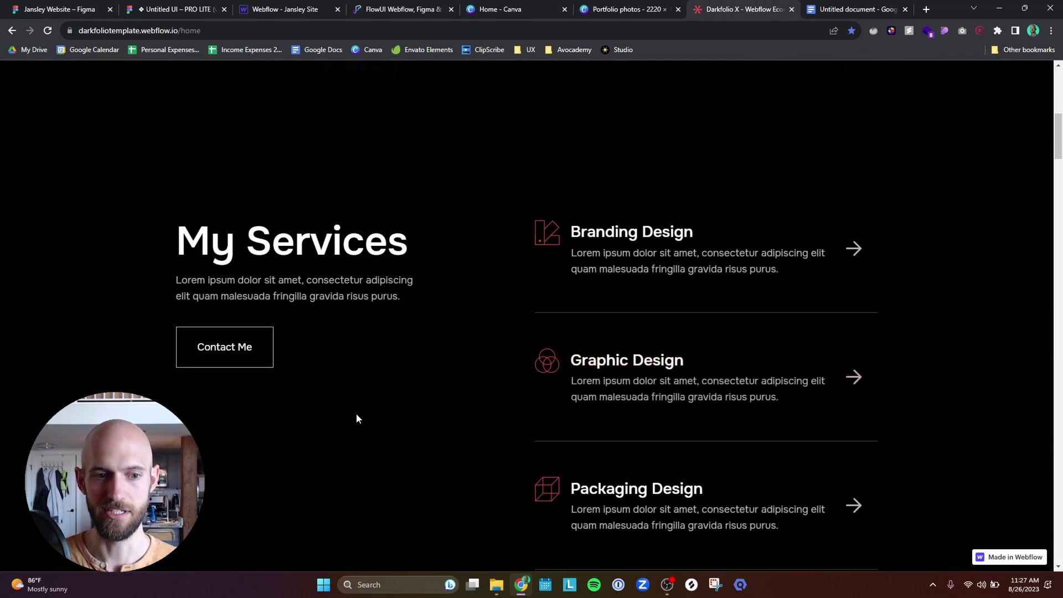
scroll(357, 415, up, 9)
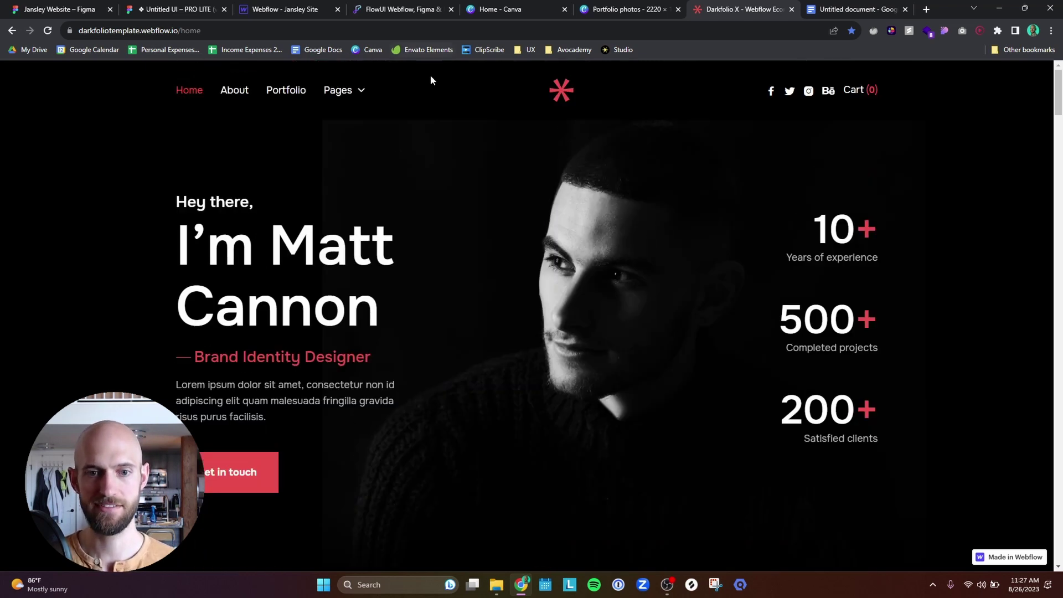
scroll(823, 380, down, 3)
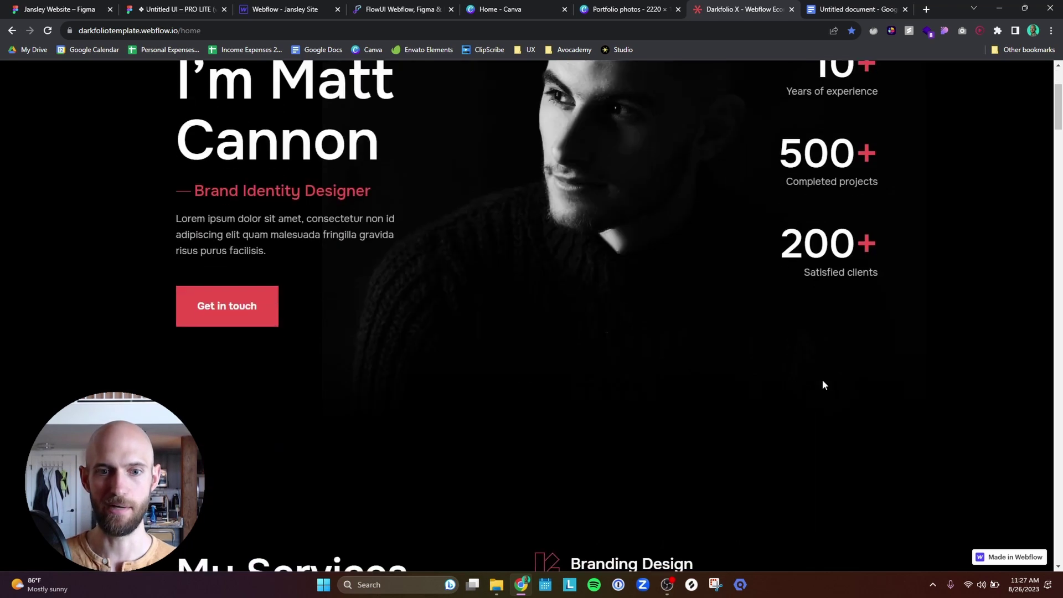
scroll(656, 352, up, 3)
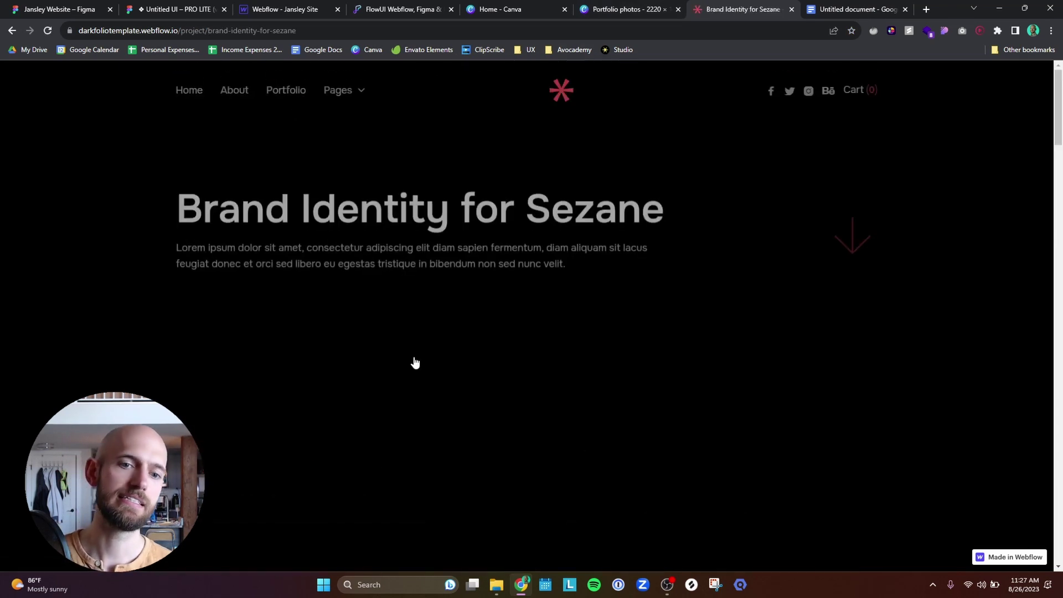
Scroll through the Brand Identity for Sezane case study, then go back to the template's home page.
scroll(416, 362, down, 2)
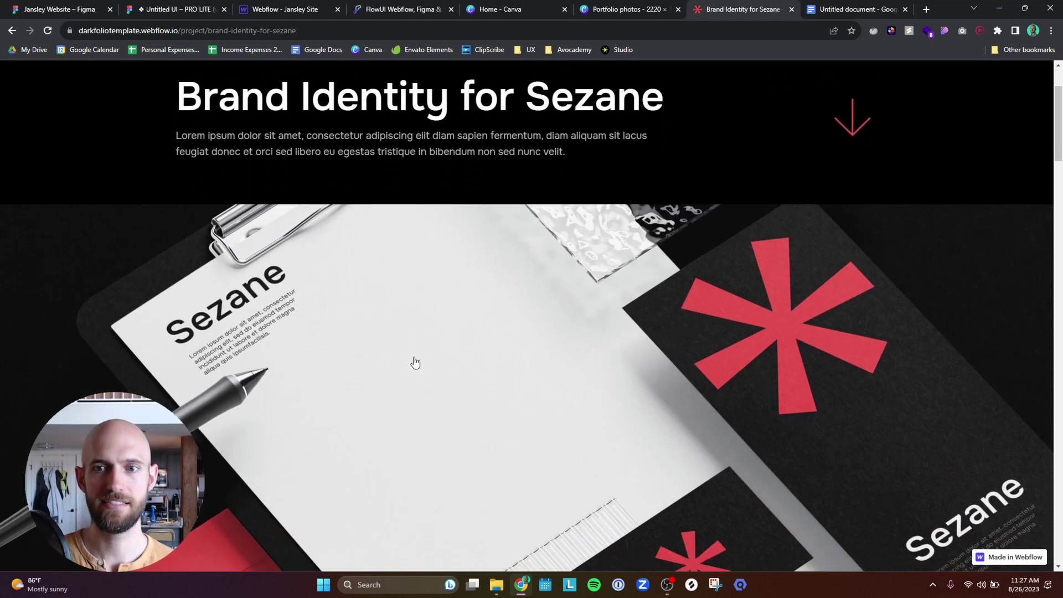
scroll(415, 362, down, 5)
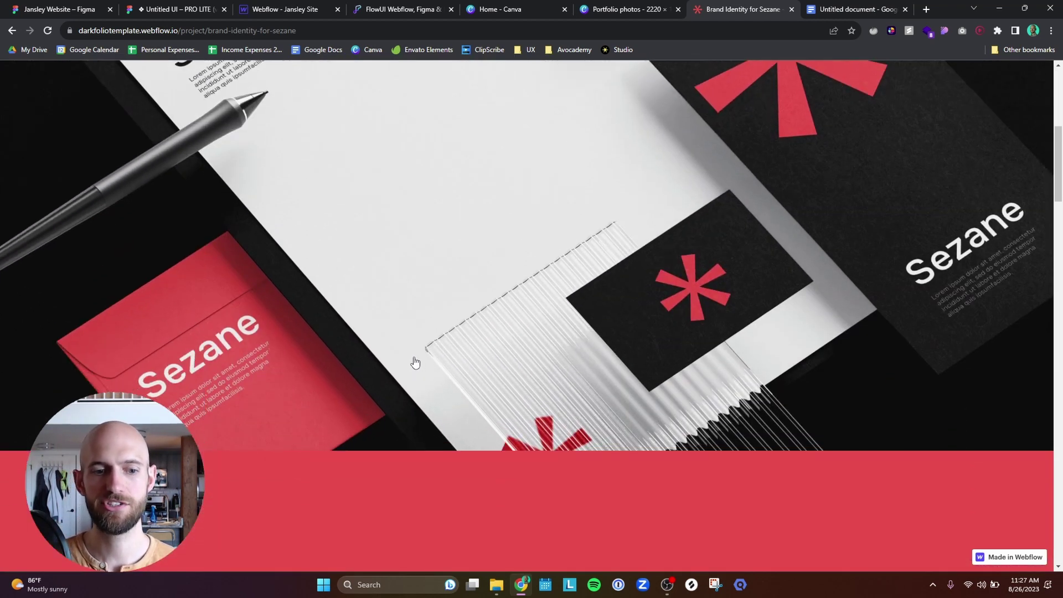
scroll(442, 231, up, 3)
scroll(501, 259, down, 5)
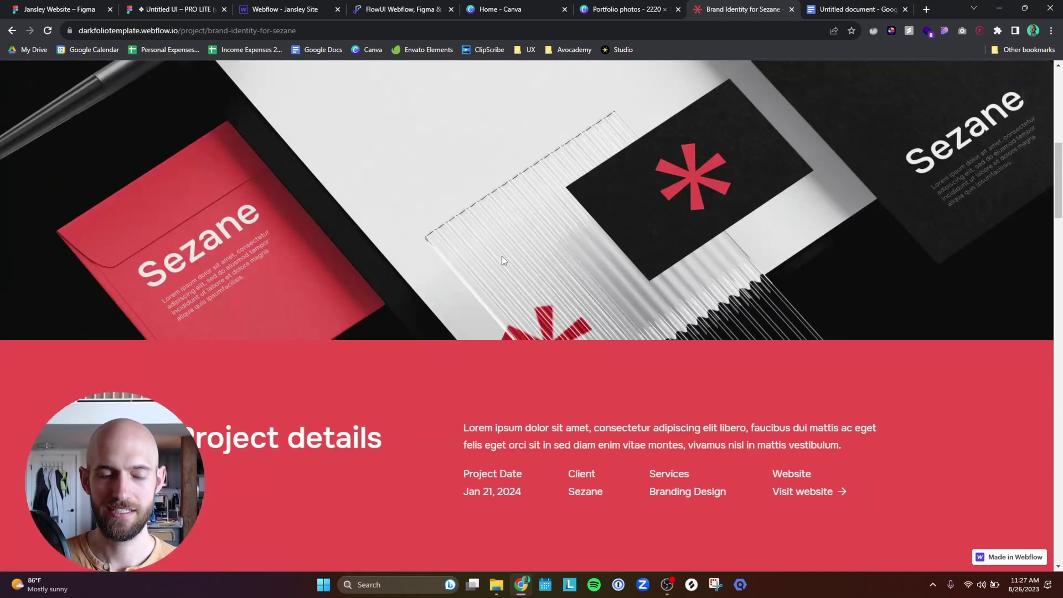
scroll(502, 260, down, 3)
scroll(397, 297, down, 3)
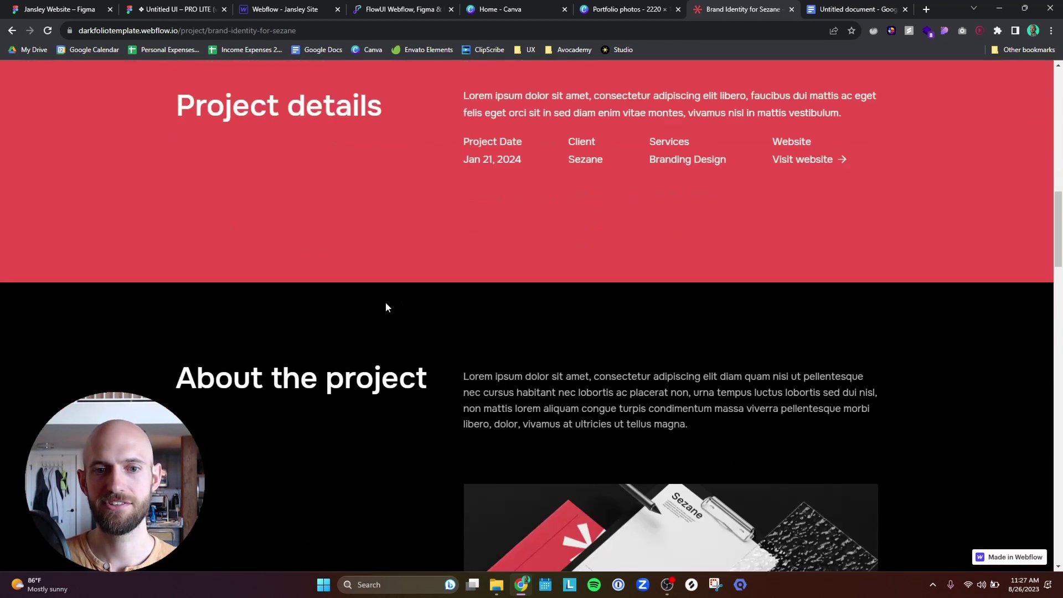
scroll(298, 388, down, 10)
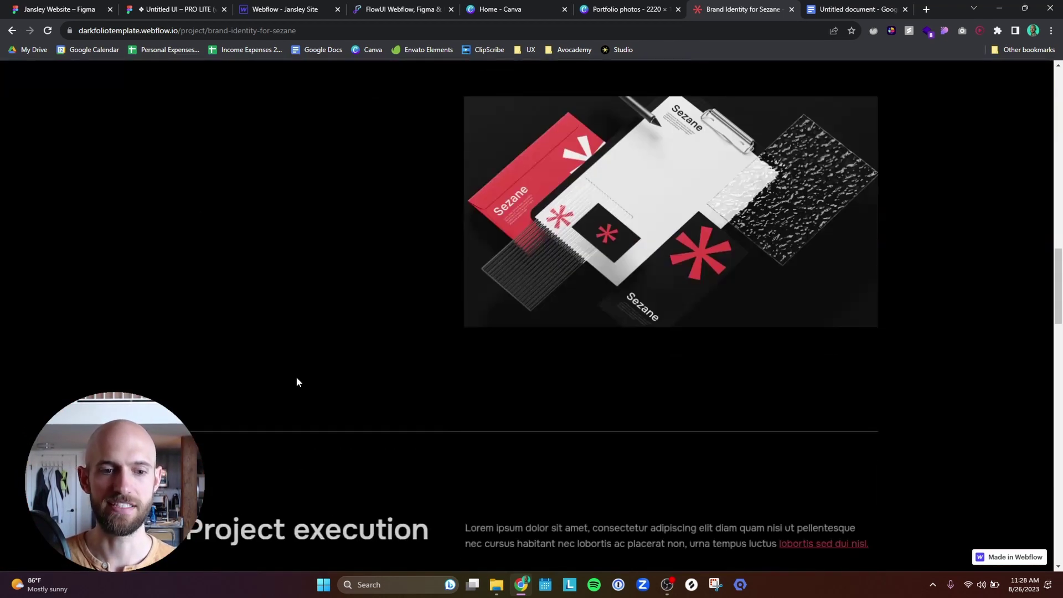
scroll(297, 378, up, 3)
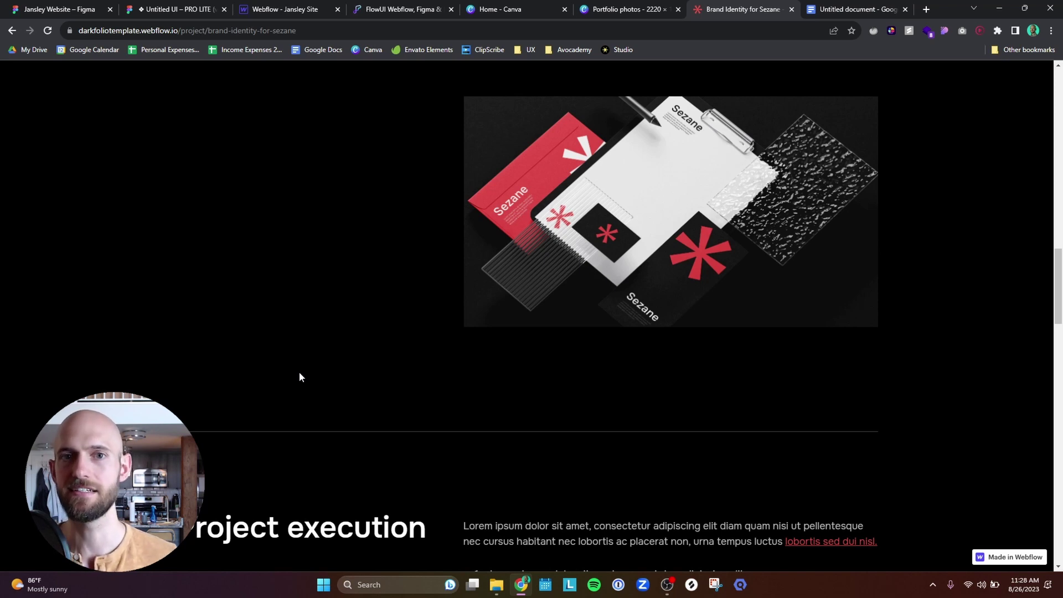
scroll(299, 372, up, 15)
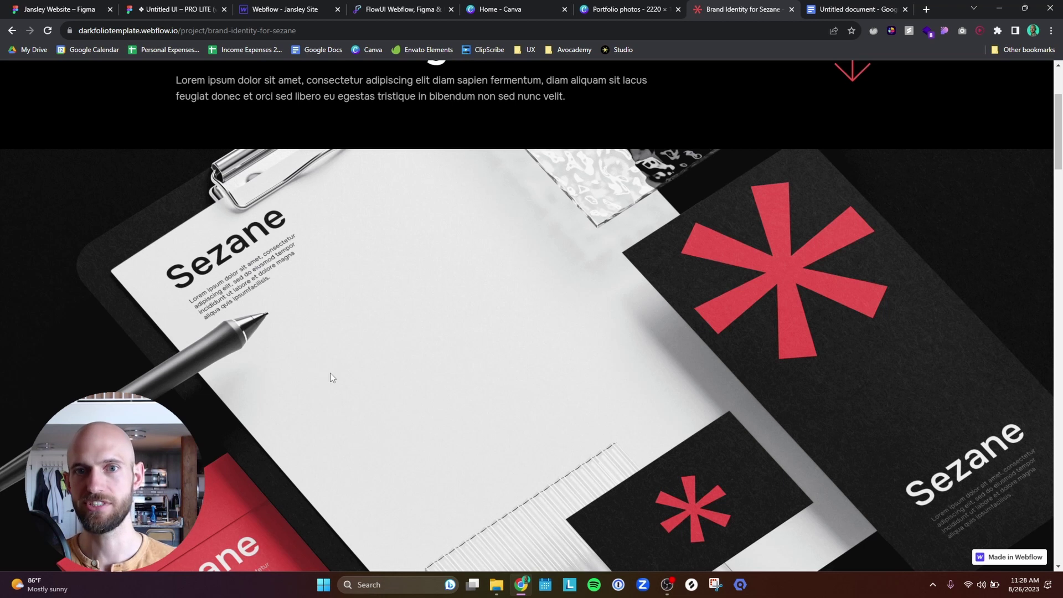
scroll(330, 377, up, 3)
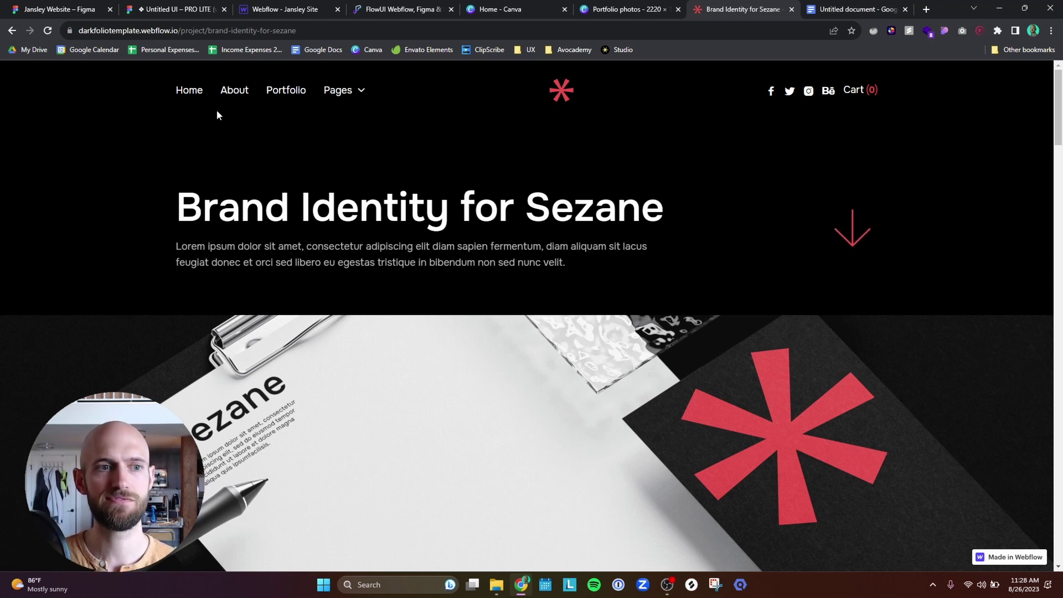
click(190, 93)
scroll(526, 324, down, 5)
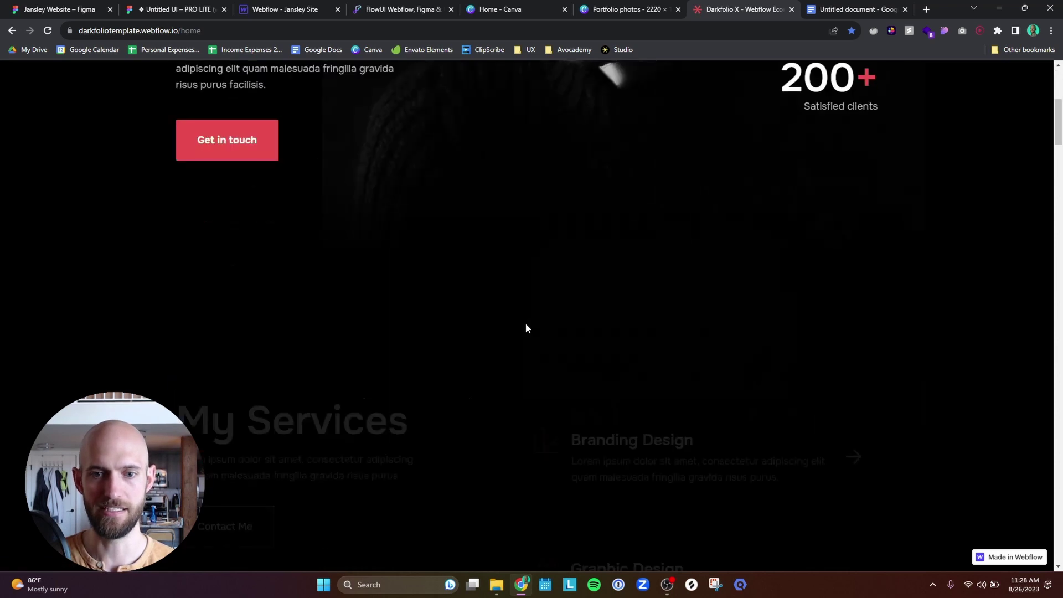
Open the Untitled UI PRO LITE colour styles file after briefly revisiting Jansley Website.
click(211, 10)
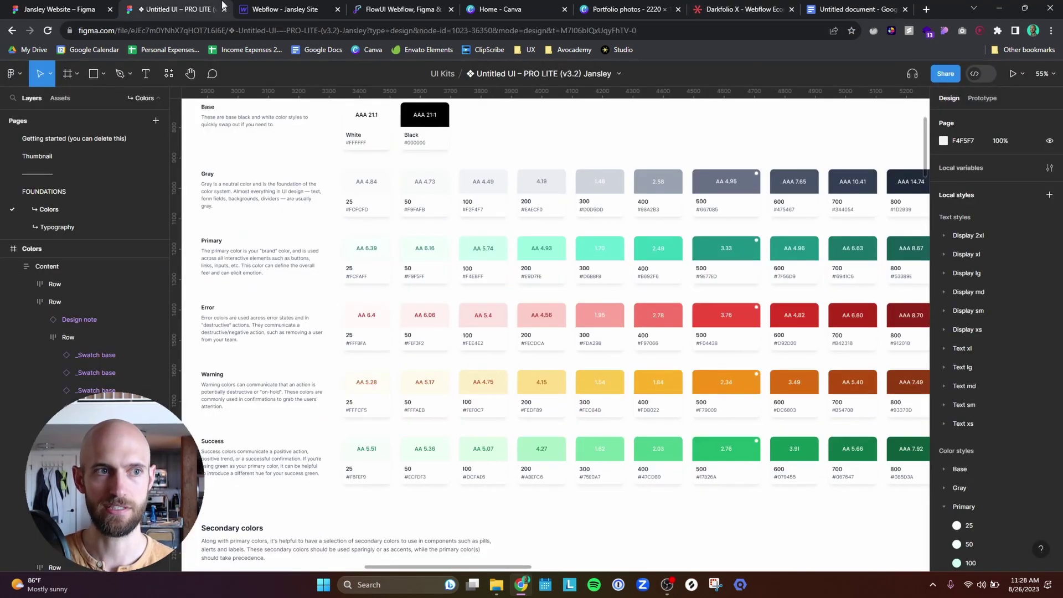
click(60, 9)
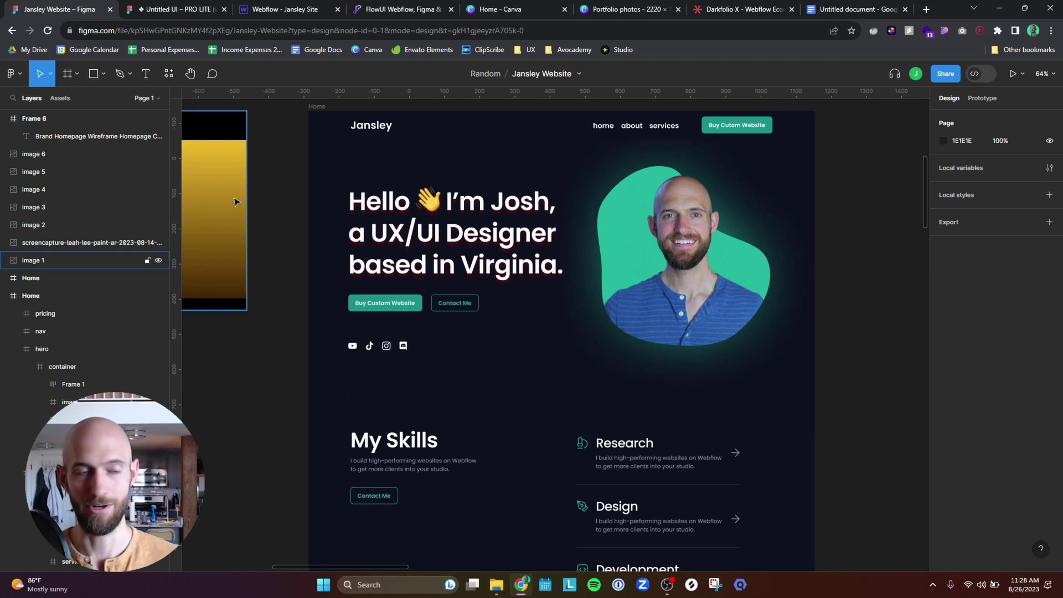
click(174, 13)
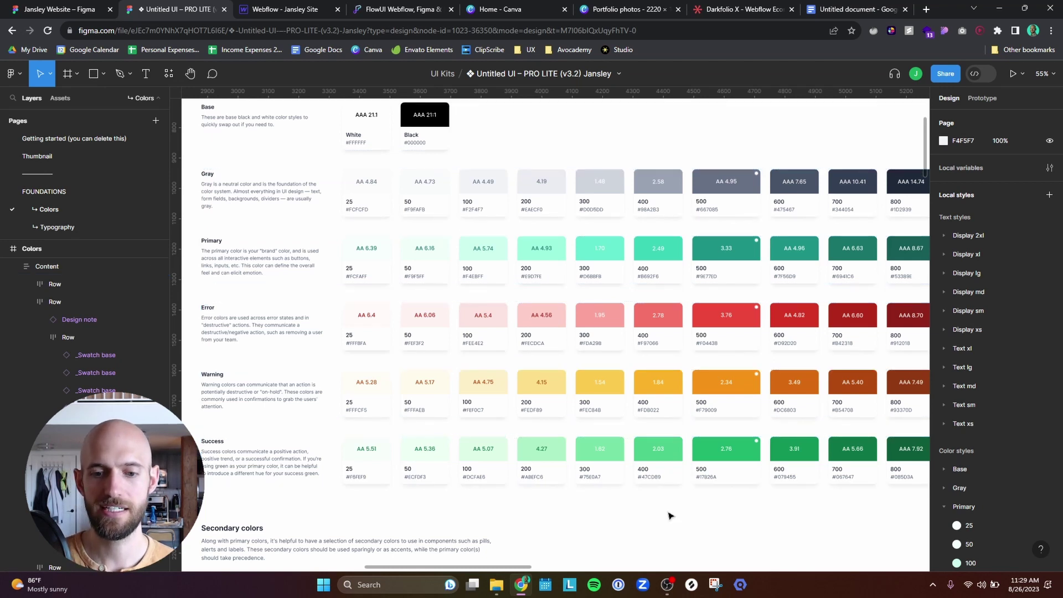
Scroll the primary and secondary palettes, select the primary Content frame, then return to Jansley Website.
scroll(531, 442, down, 4)
scroll(524, 368, down, 7)
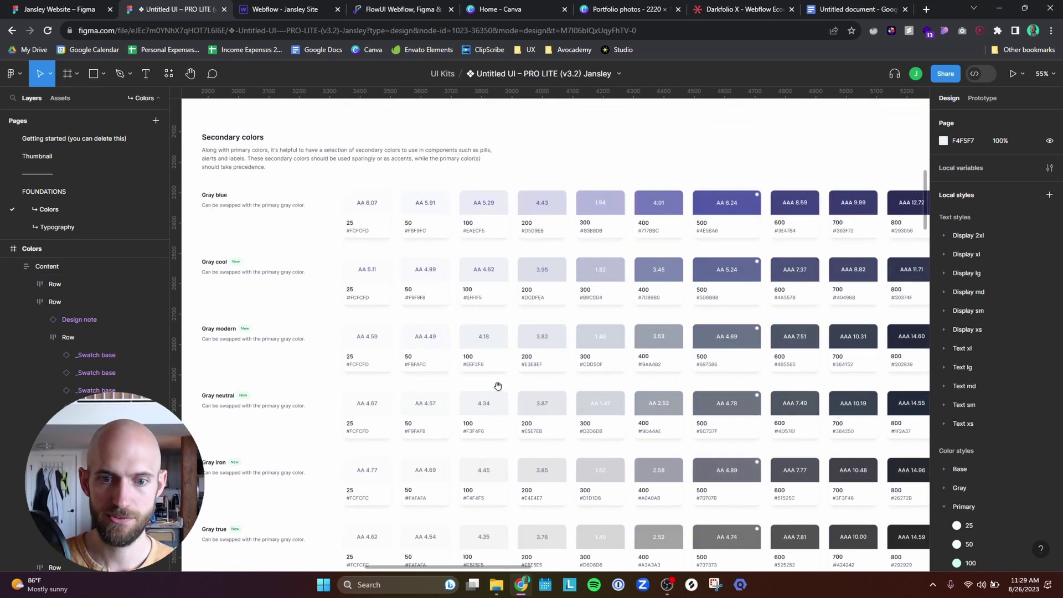
scroll(492, 328, down, 5)
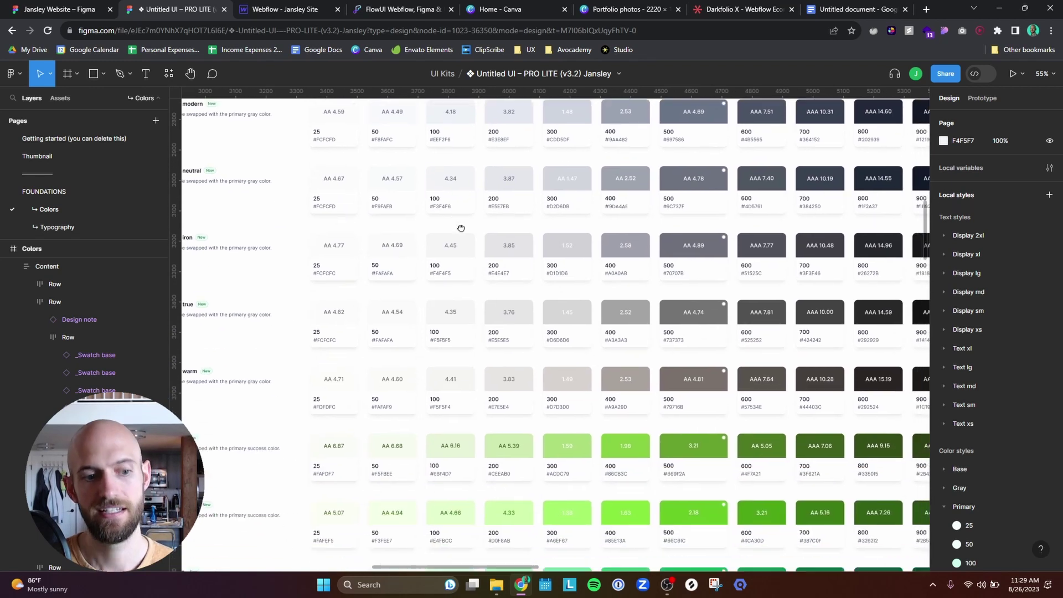
scroll(459, 321, down, 3)
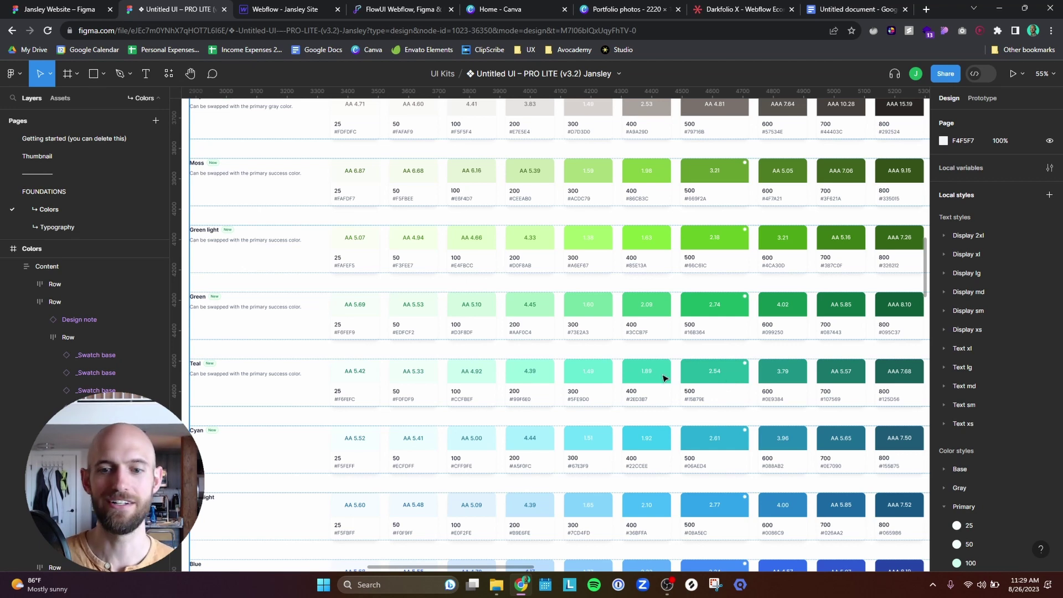
scroll(595, 260, up, 15)
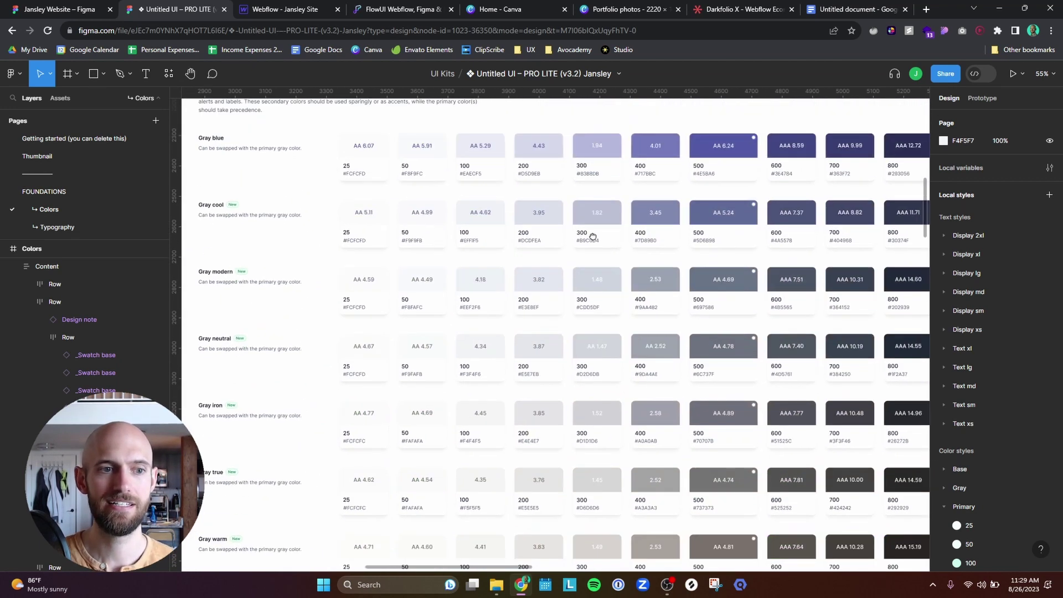
scroll(592, 280, up, 10)
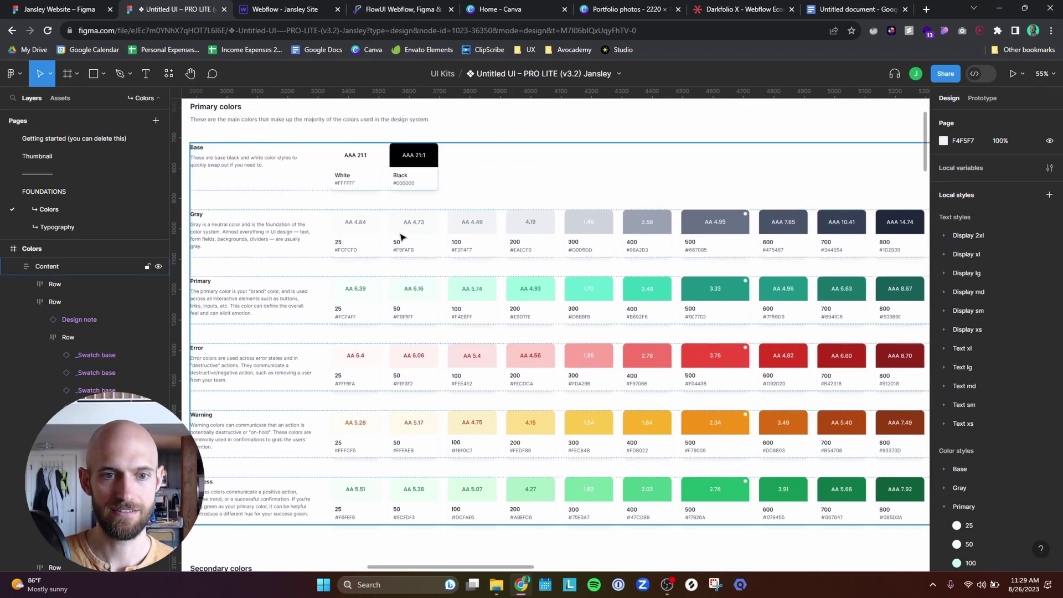
click(782, 185)
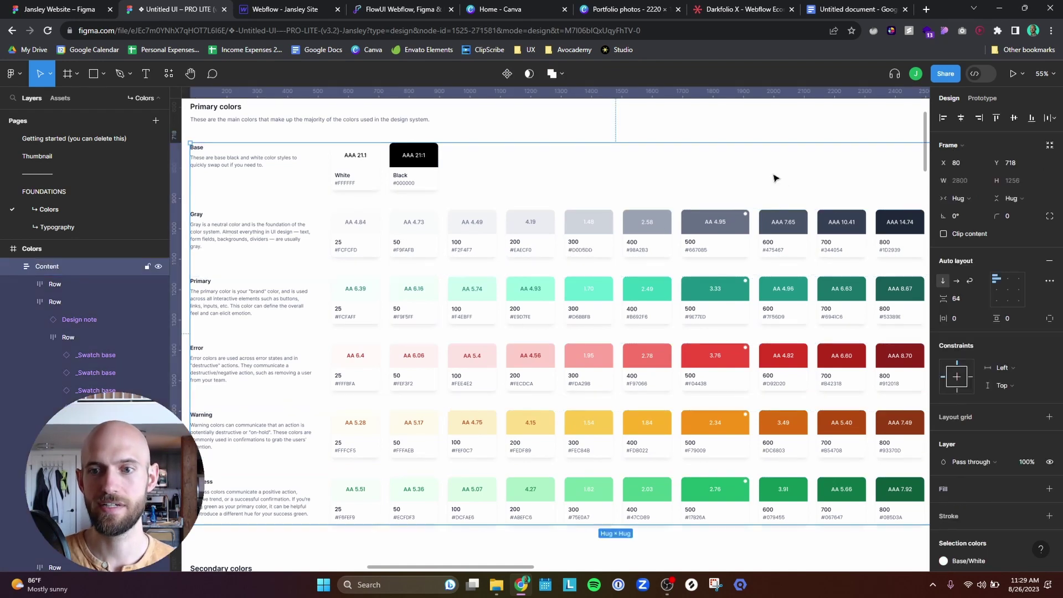
drag(833, 227, 693, 238)
click(75, 8)
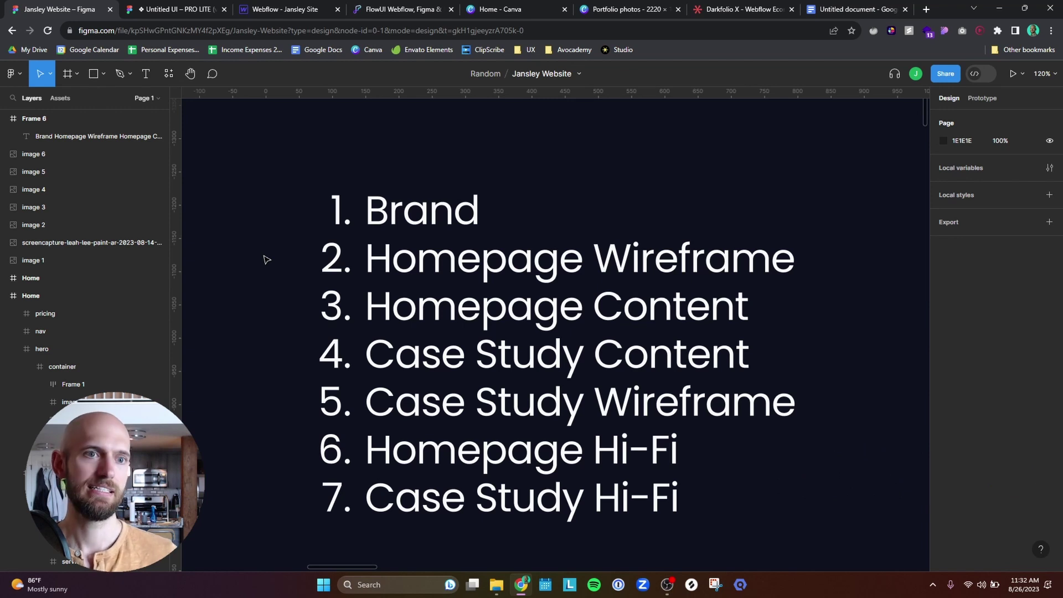
Switch to the Webflow Jansley Site designer and scroll between the hero and Recent Projects.
click(274, 12)
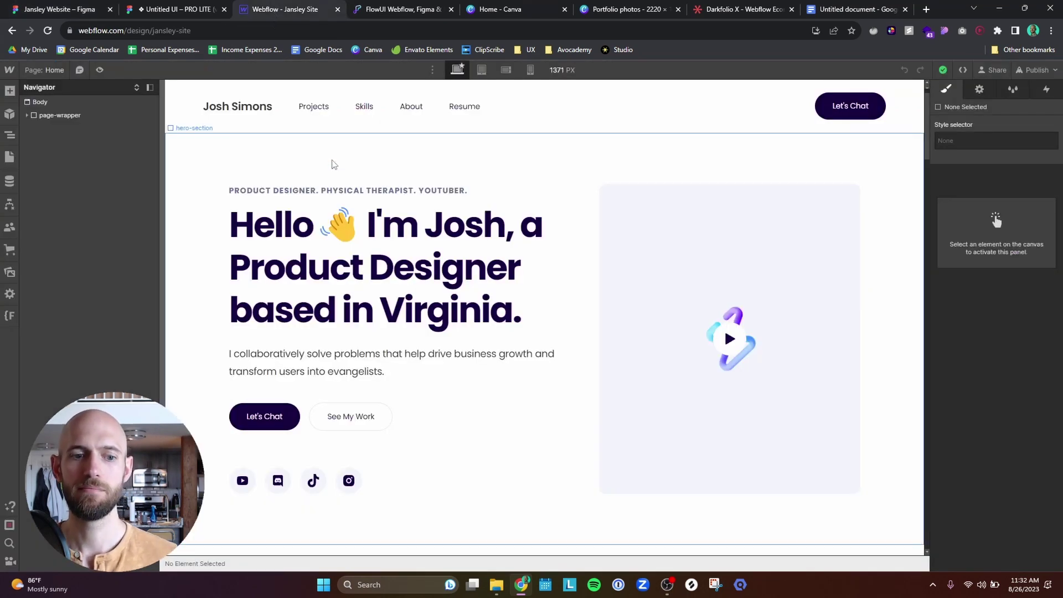
scroll(486, 278, down, 8)
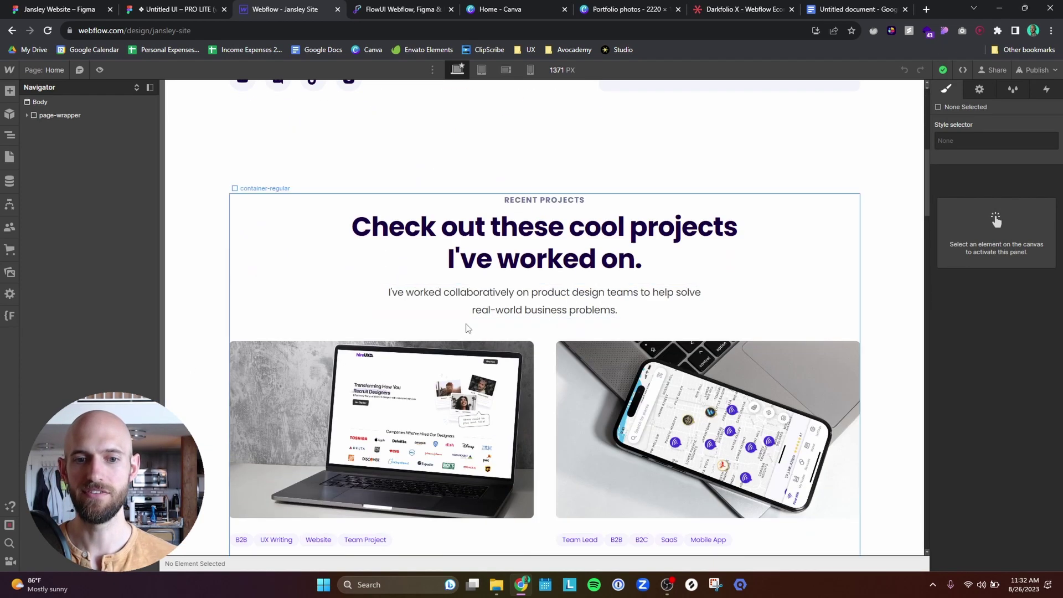
scroll(467, 327, down, 5)
scroll(442, 288, up, 12)
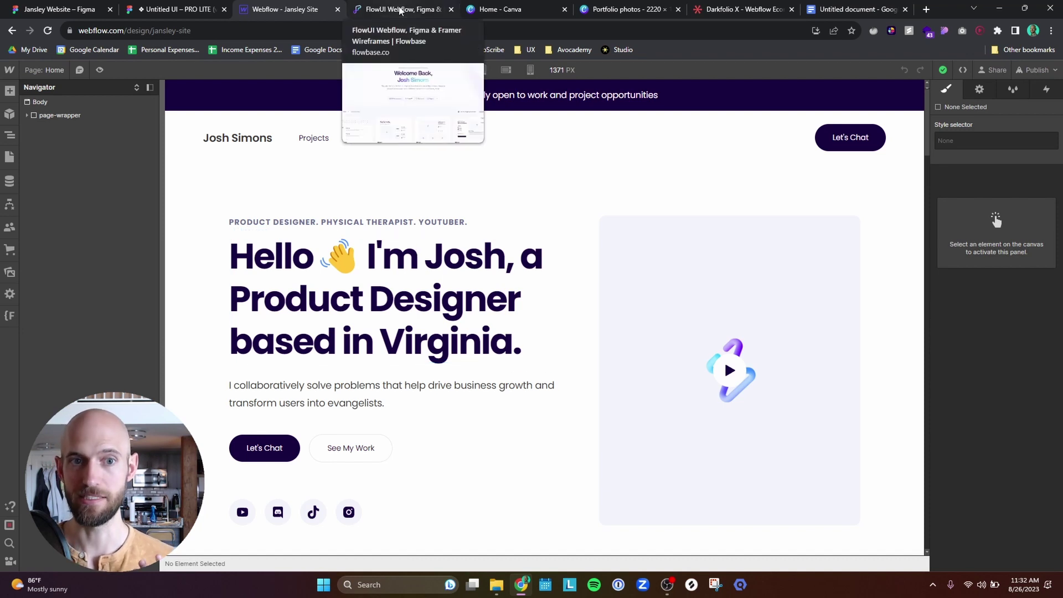
Go from the FlowUI page to the Flowbase homepage and open Product > Components.
click(400, 10)
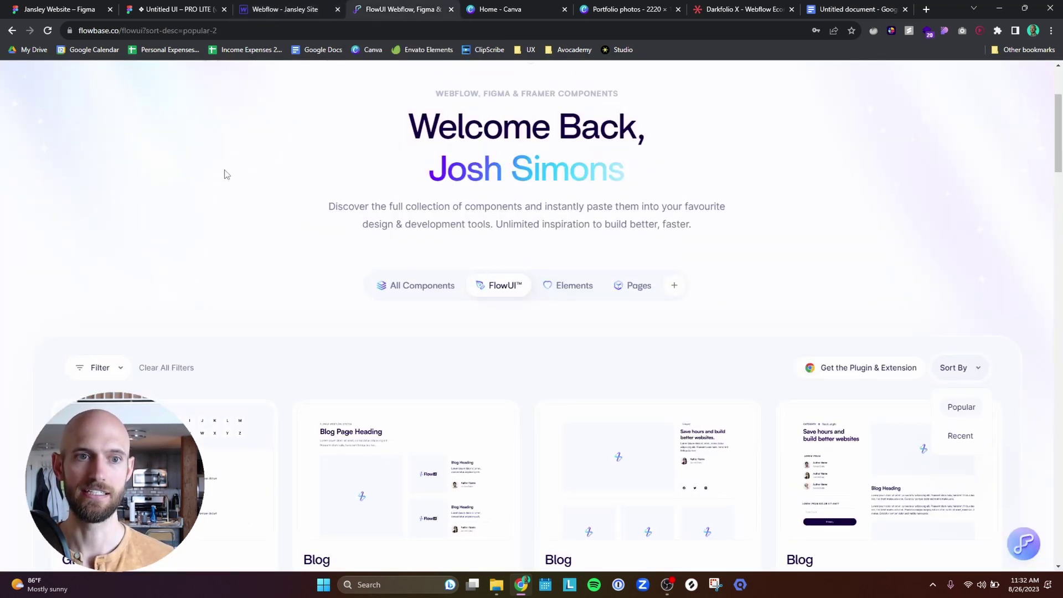
scroll(226, 175, up, 1)
click(92, 120)
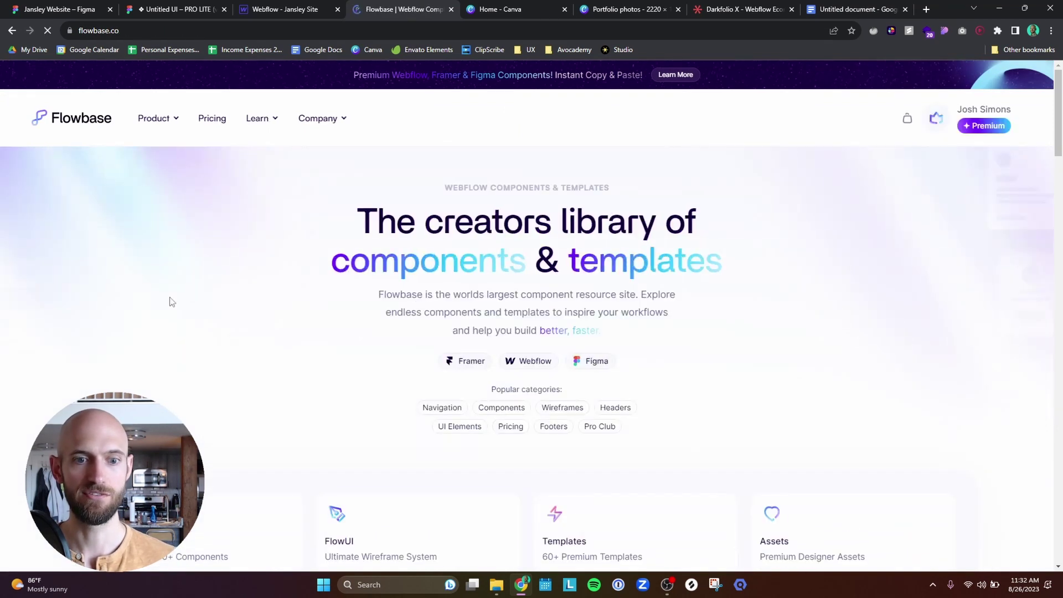
scroll(168, 301, down, 1)
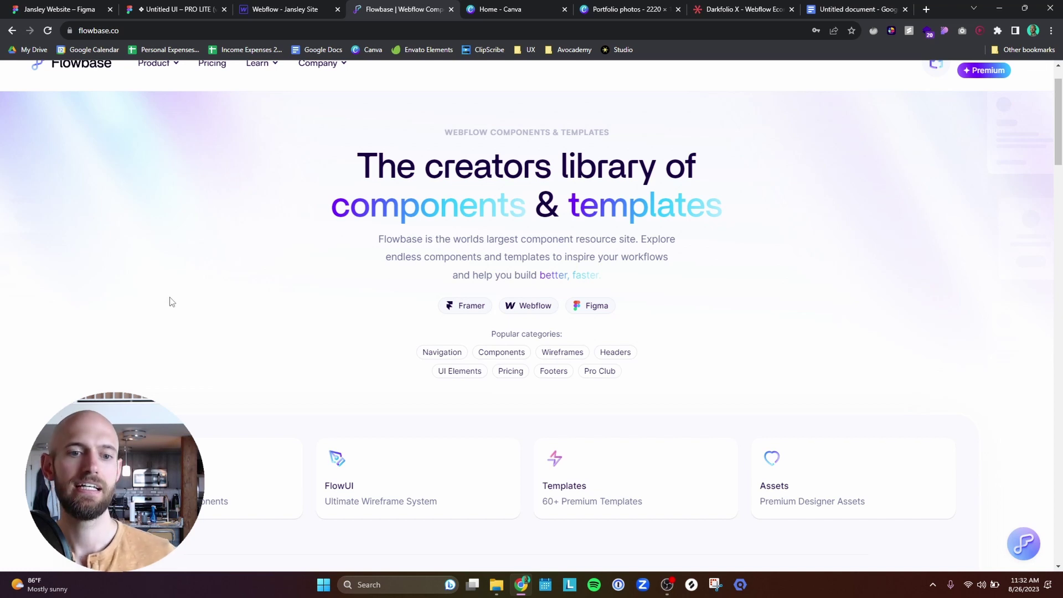
scroll(172, 302, up, 1)
click(169, 119)
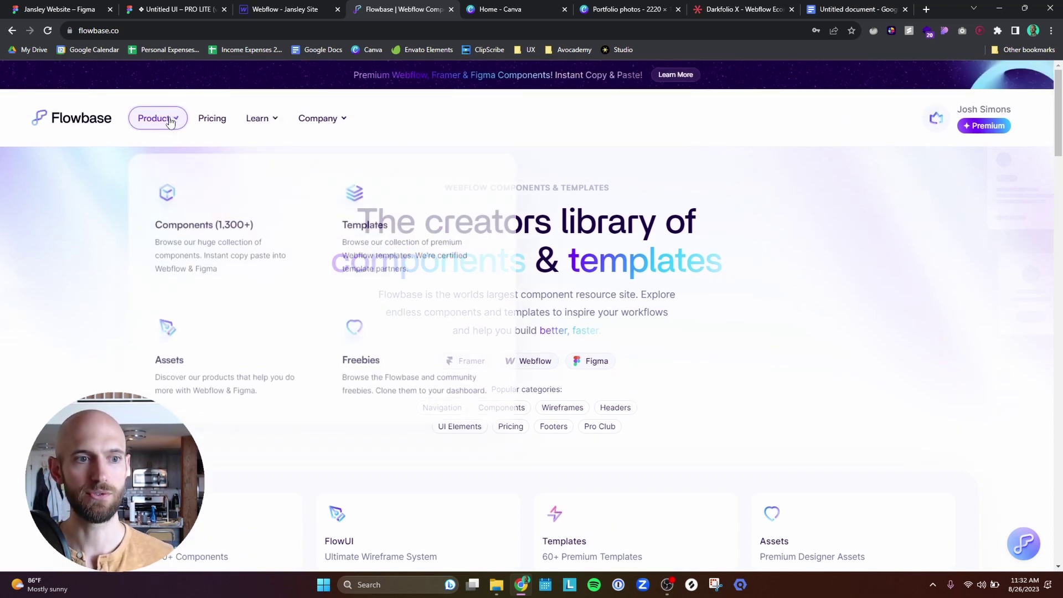
click(202, 227)
scroll(297, 280, down, 5)
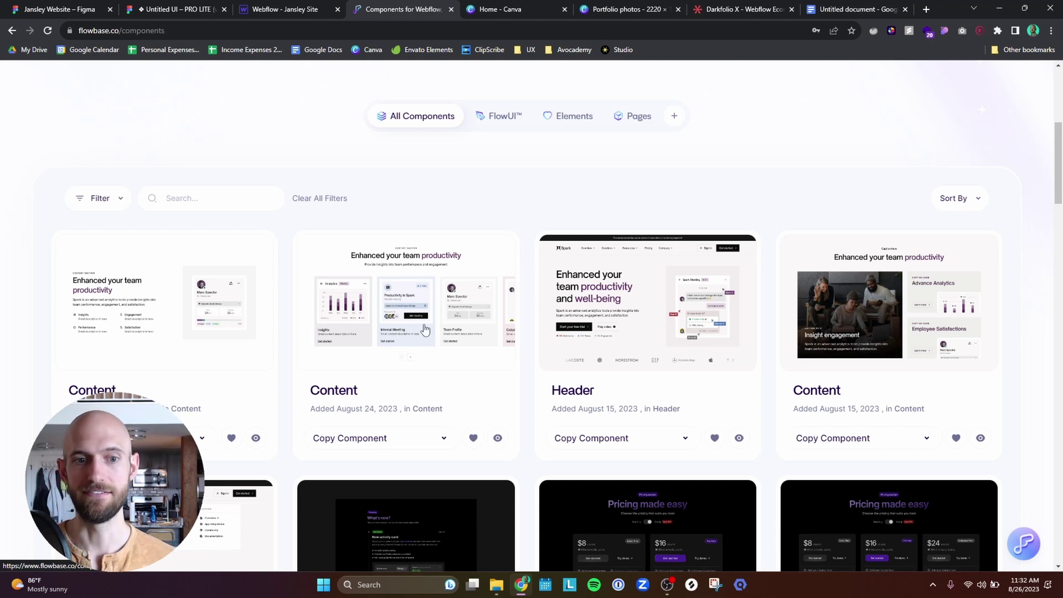
Preview the team productivity Content component, then close the preview.
click(498, 438)
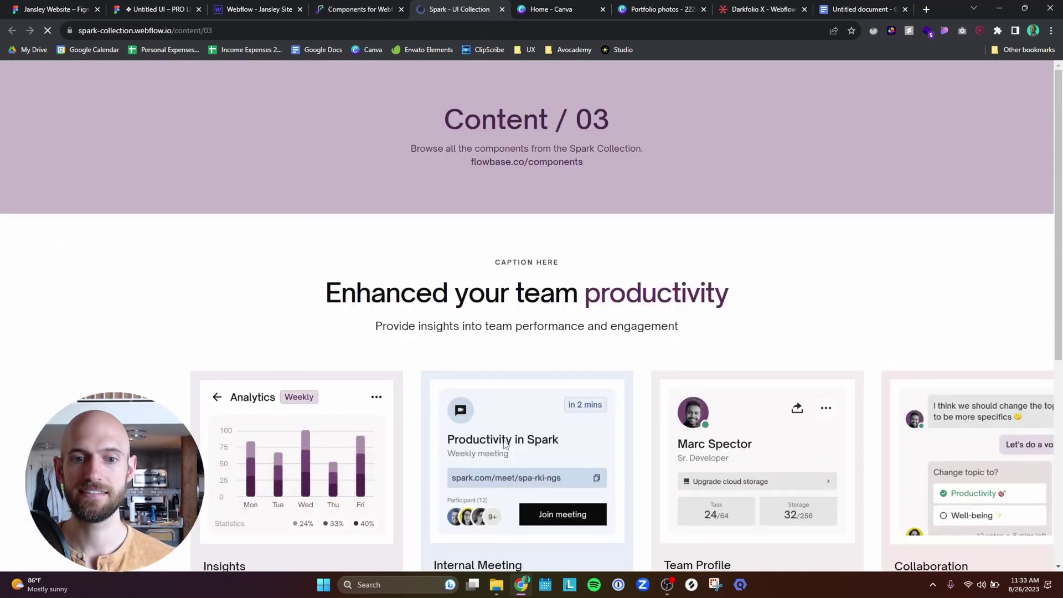
scroll(605, 317, down, 3)
scroll(606, 318, down, 1)
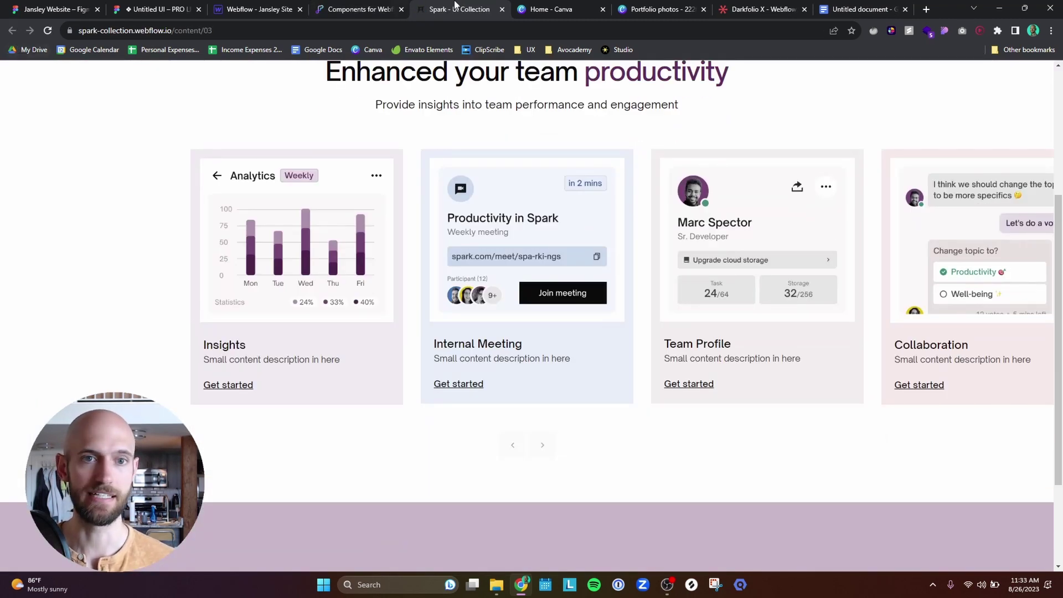
click(500, 9)
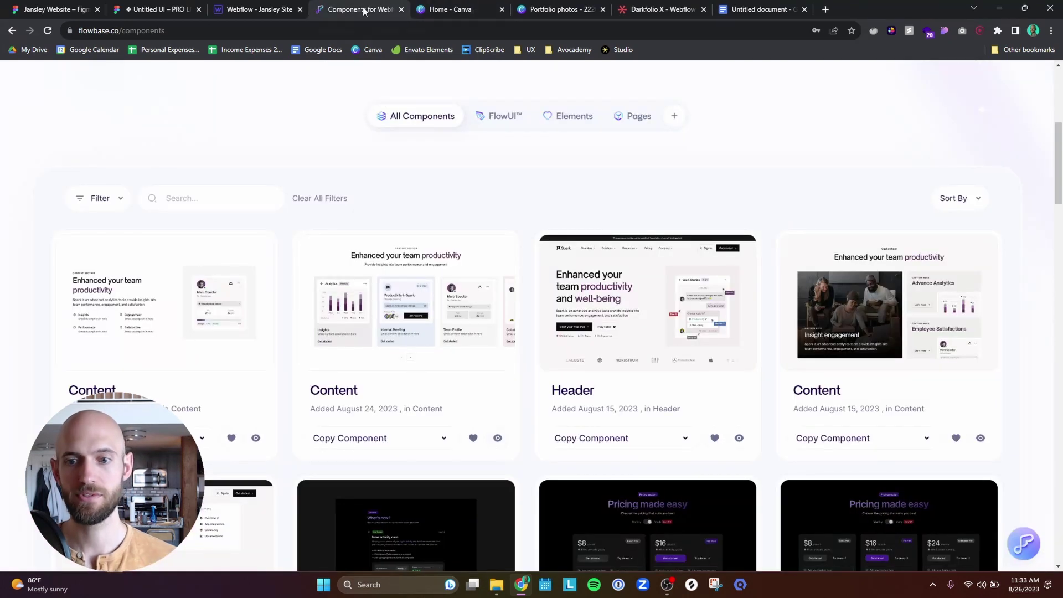
Preview the Header component and return to the component grid.
click(741, 440)
scroll(394, 278, down, 4)
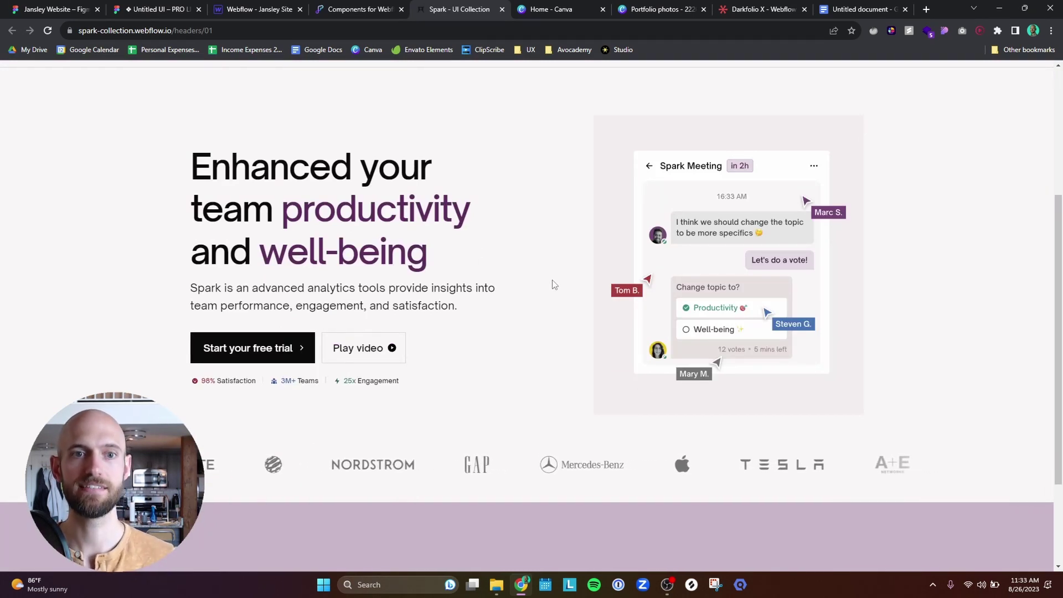
scroll(554, 285, up, 4)
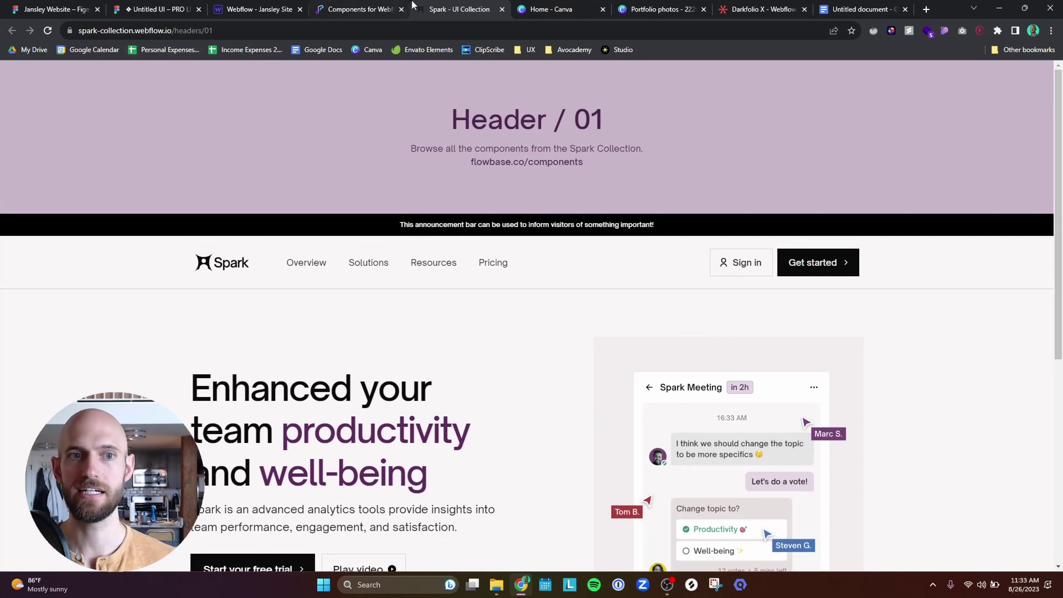
click(502, 9)
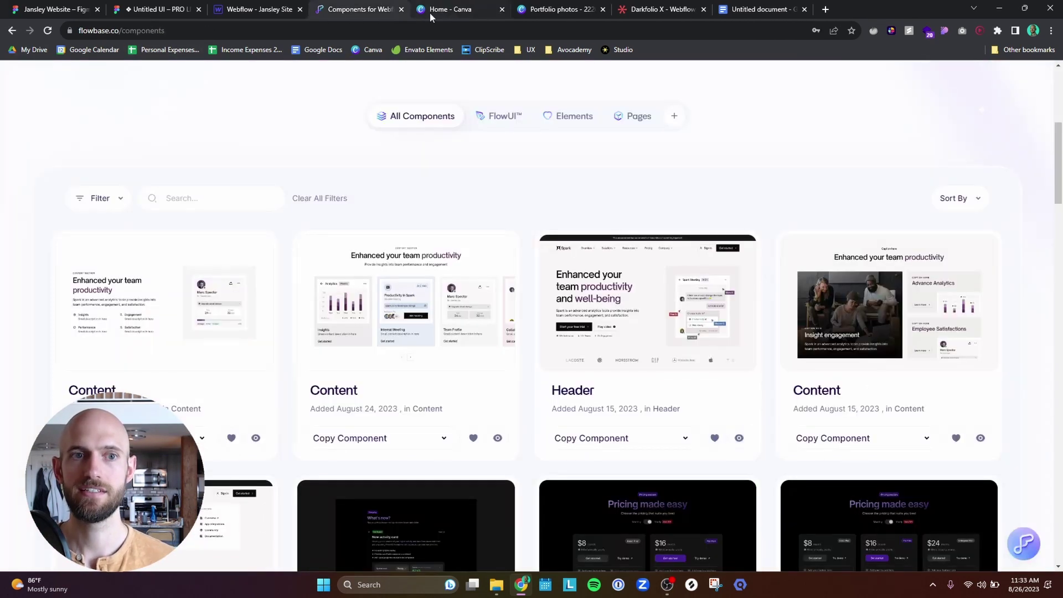
Filter to FlowUI wireframe components, sort by Popular, and check the Blog card's Webflow copy option.
click(503, 117)
scroll(487, 265, down, 7)
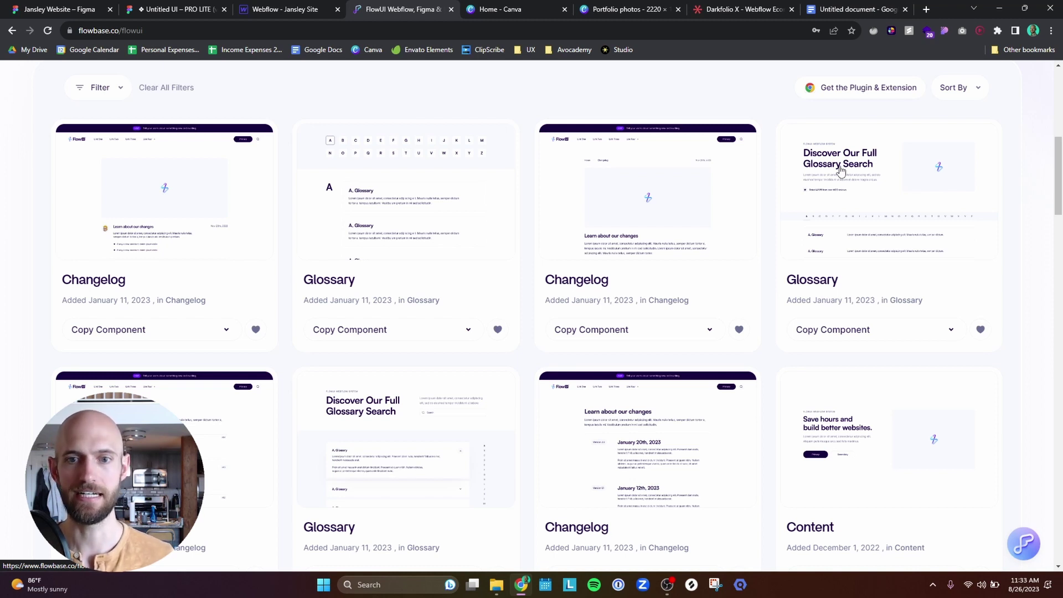
scroll(840, 170, up, 2)
click(952, 198)
click(980, 246)
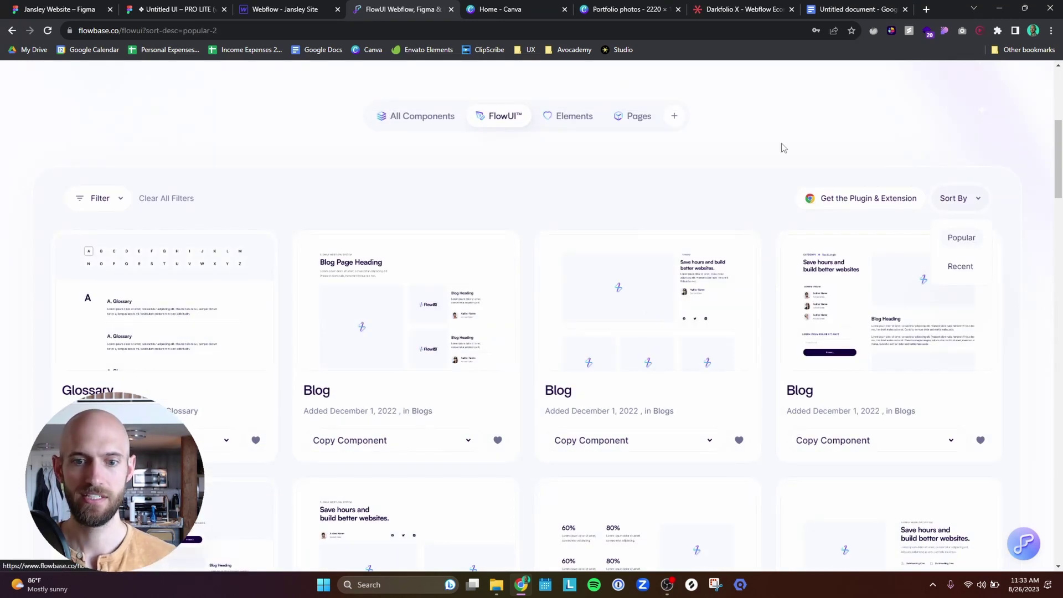
click(637, 442)
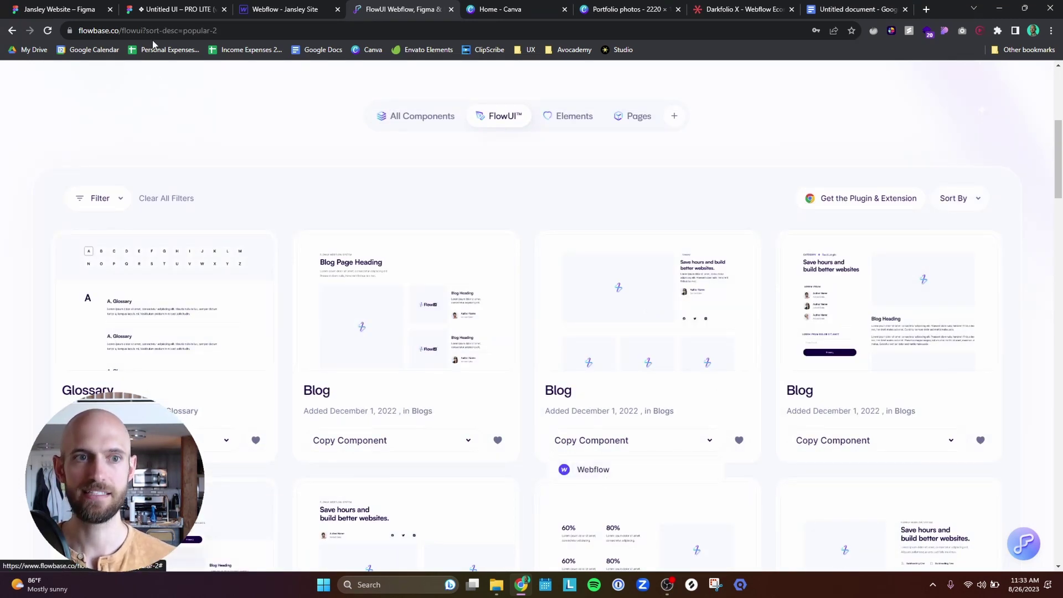
click(257, 6)
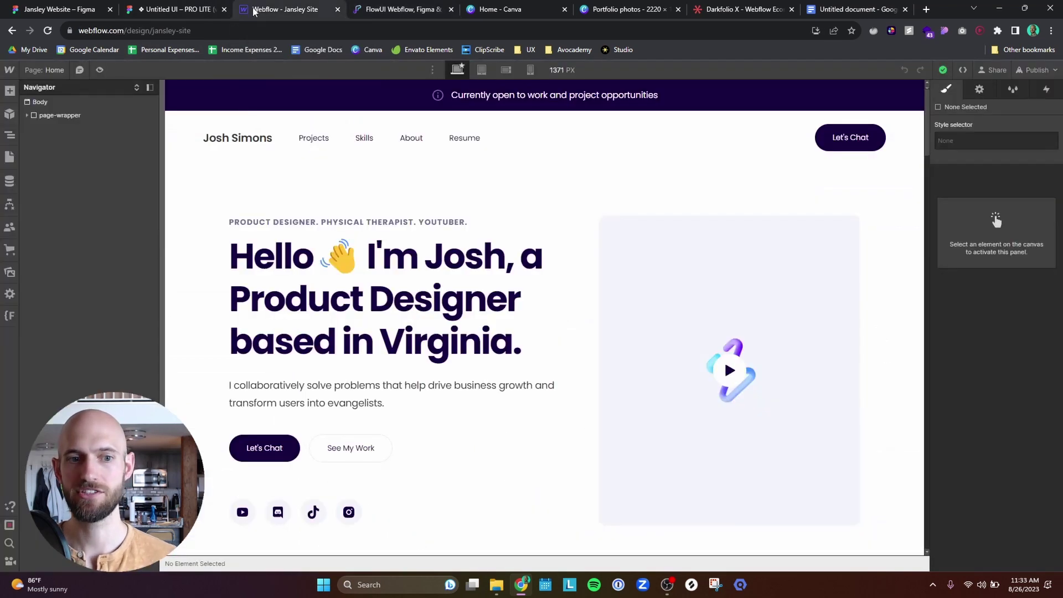
scroll(501, 174, down, 4)
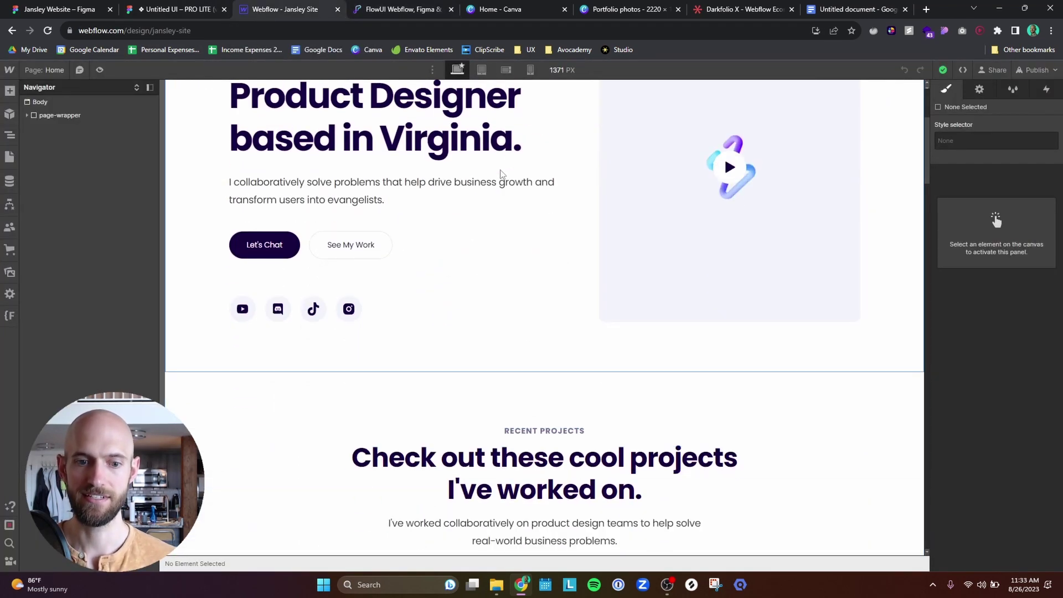
scroll(501, 174, up, 4)
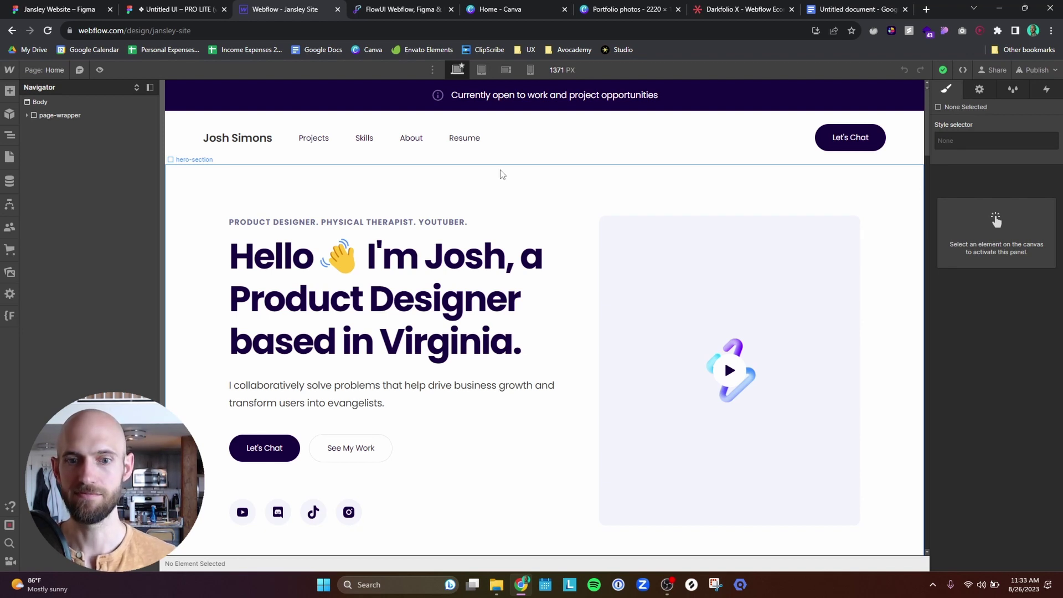
scroll(501, 174, down, 7)
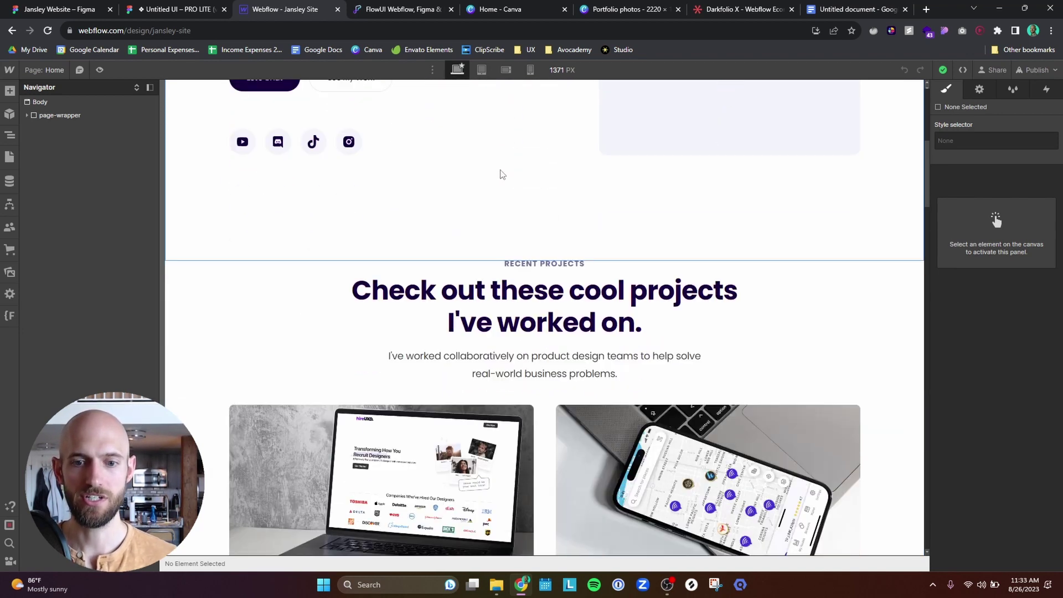
scroll(501, 174, down, 5)
scroll(501, 174, up, 10)
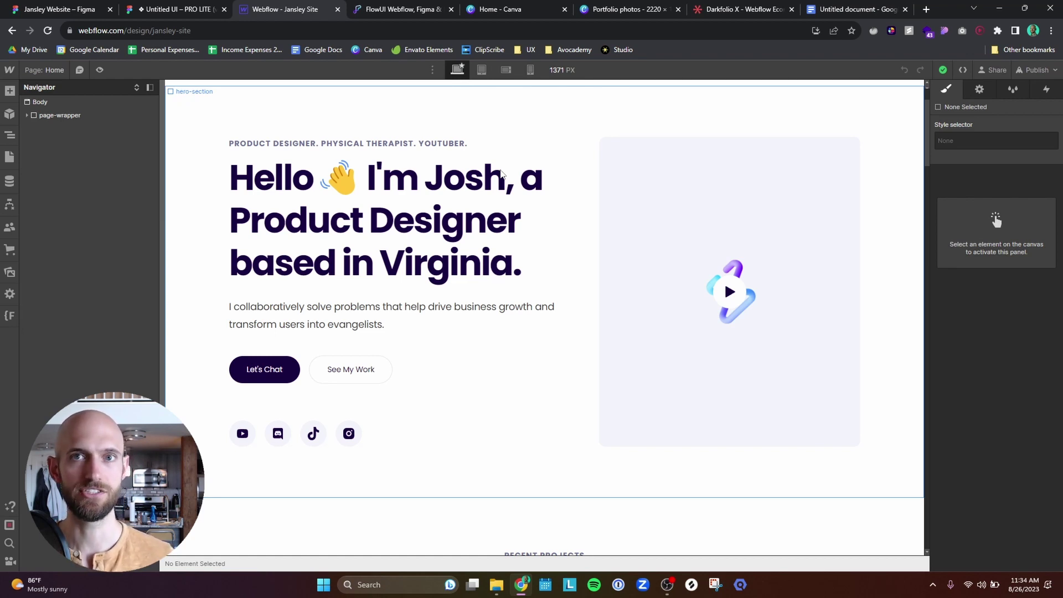
scroll(501, 173, up, 2)
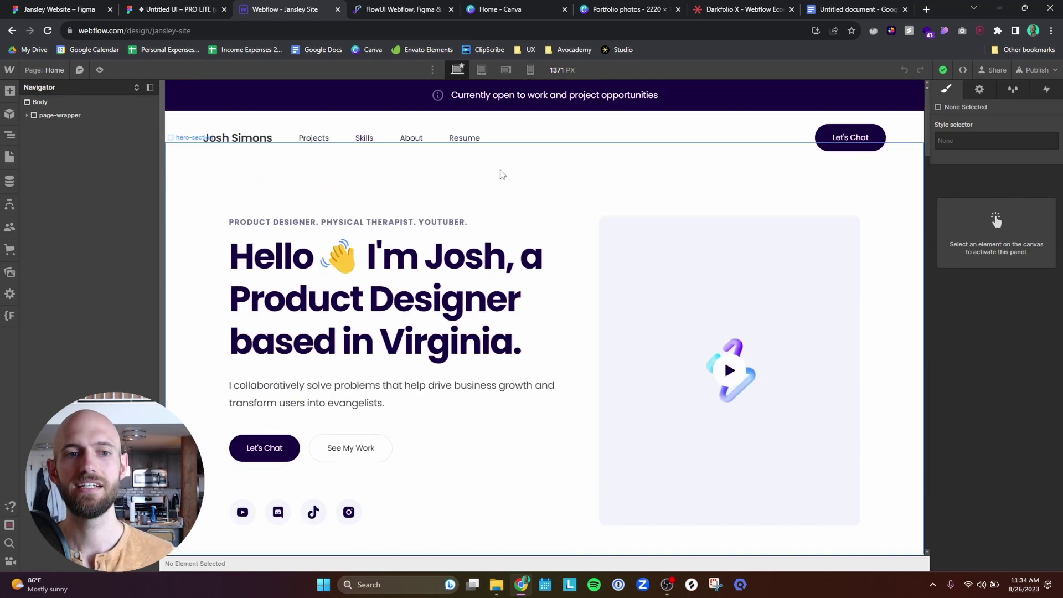
scroll(474, 252, down, 4)
scroll(473, 252, up, 4)
scroll(538, 279, down, 6)
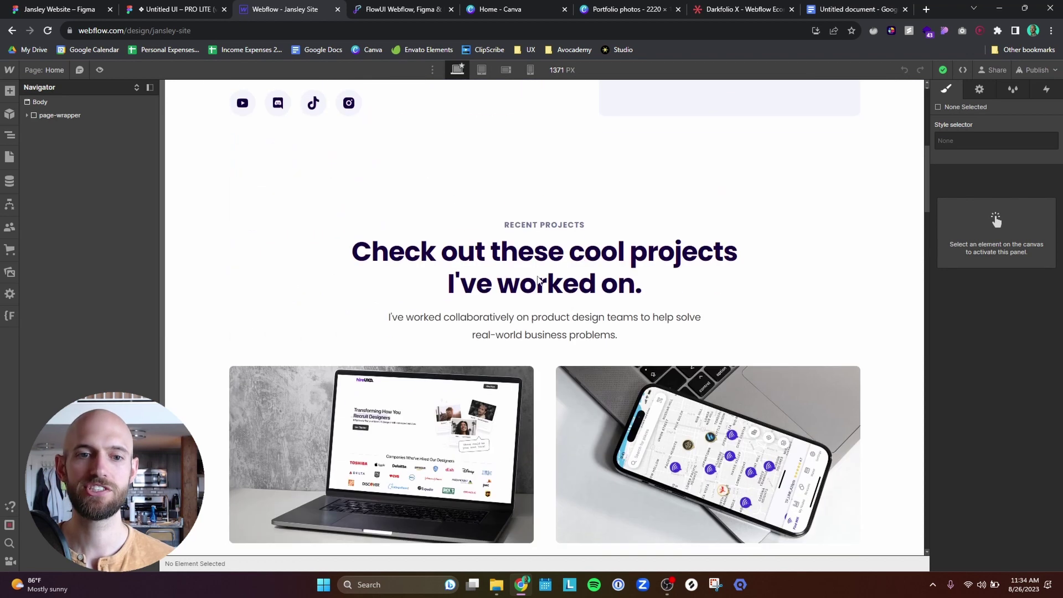
scroll(640, 319, down, 10)
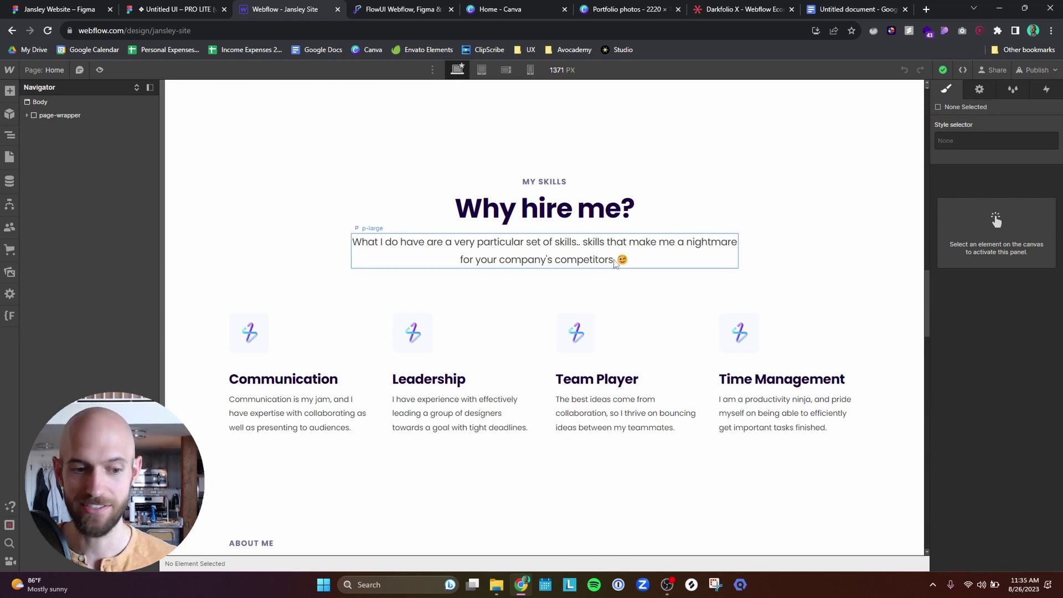
scroll(614, 264, down, 7)
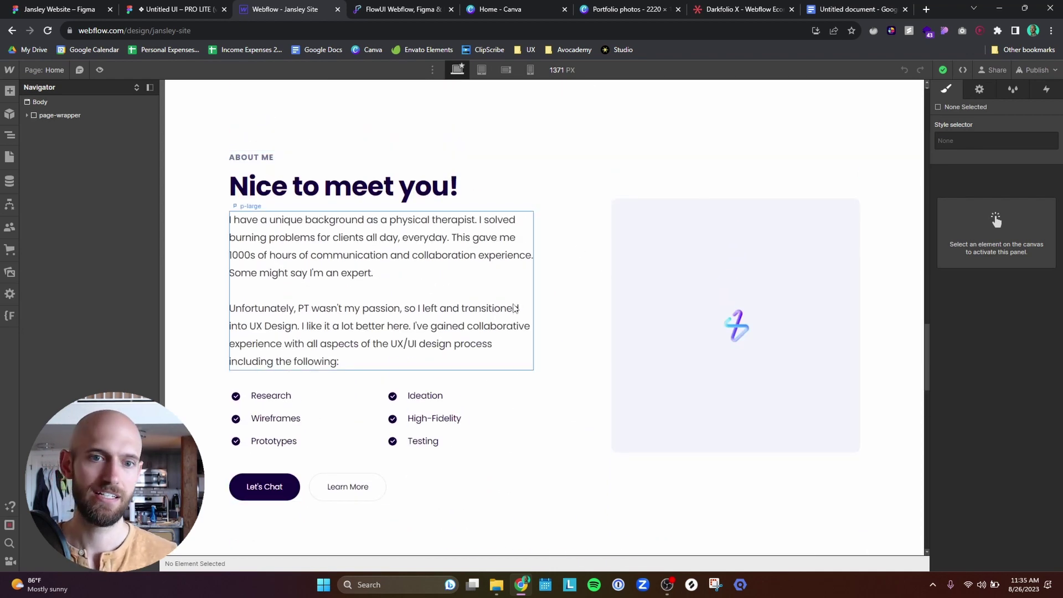
scroll(515, 308, down, 3)
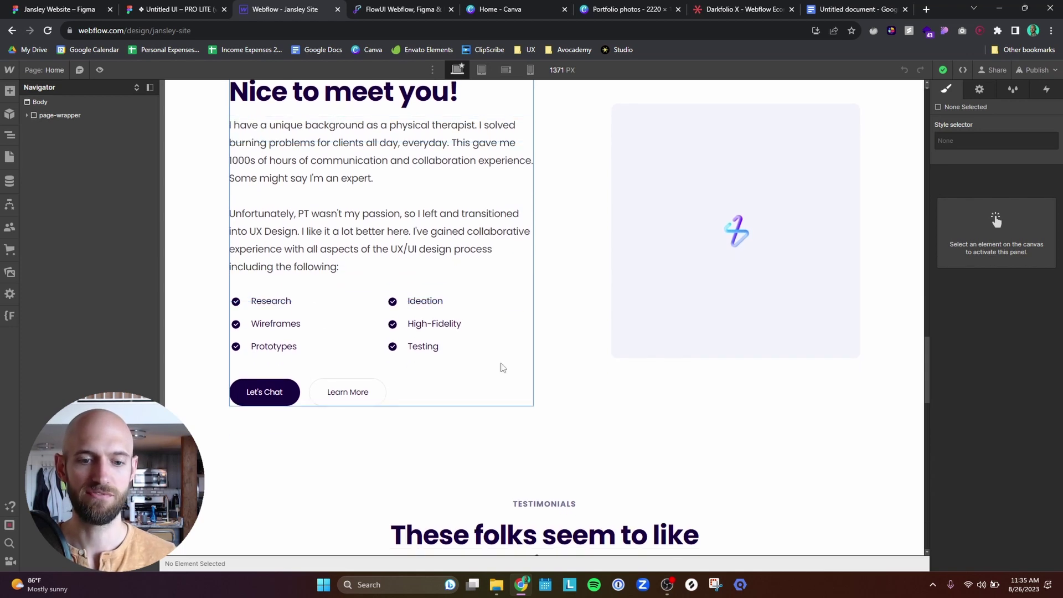
scroll(502, 367, down, 6)
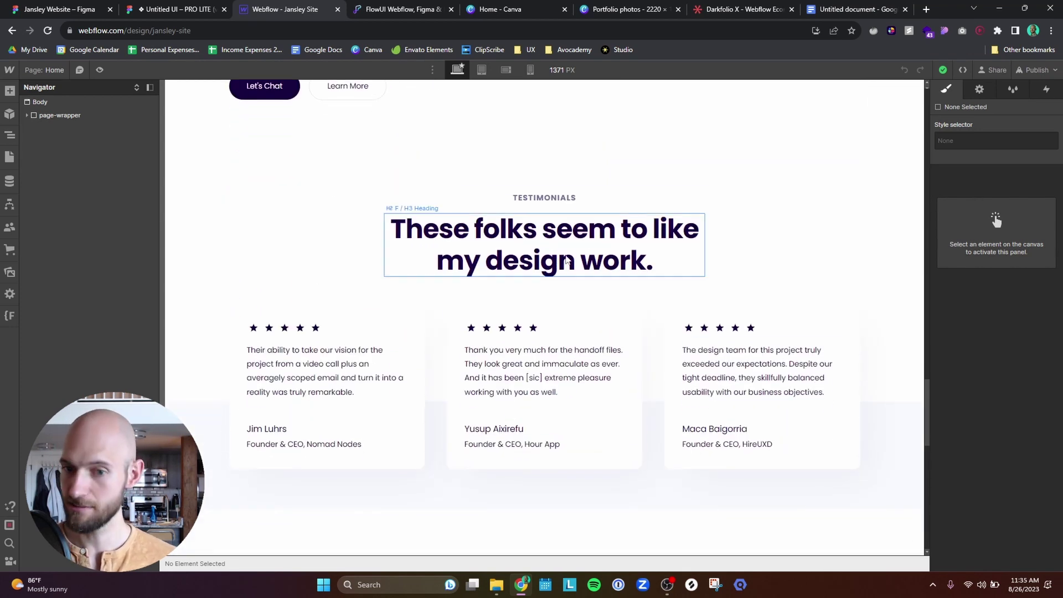
scroll(830, 232, down, 5)
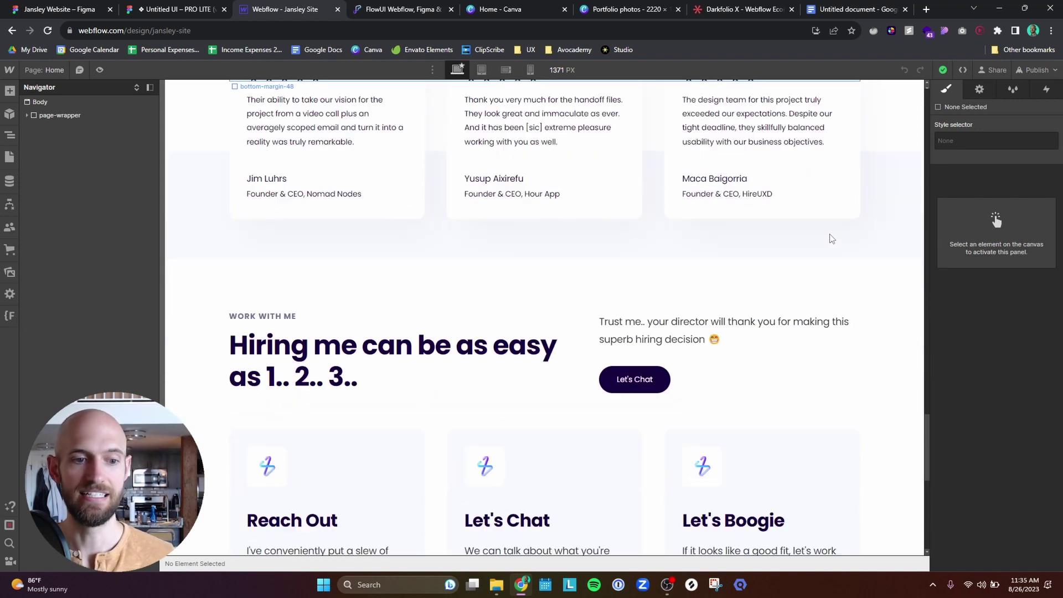
scroll(829, 237, down, 2)
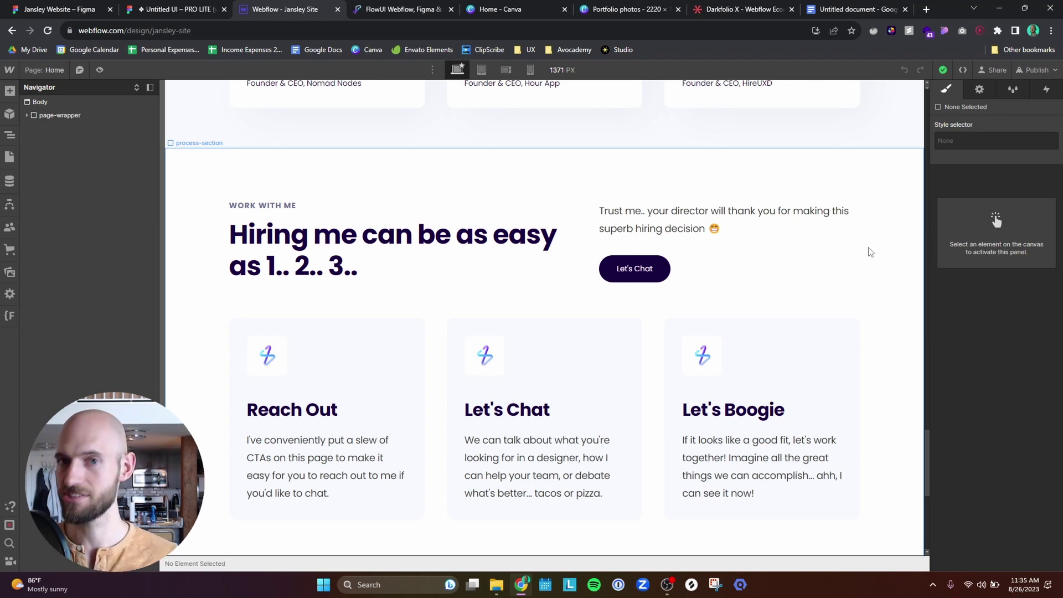
scroll(870, 252, down, 6)
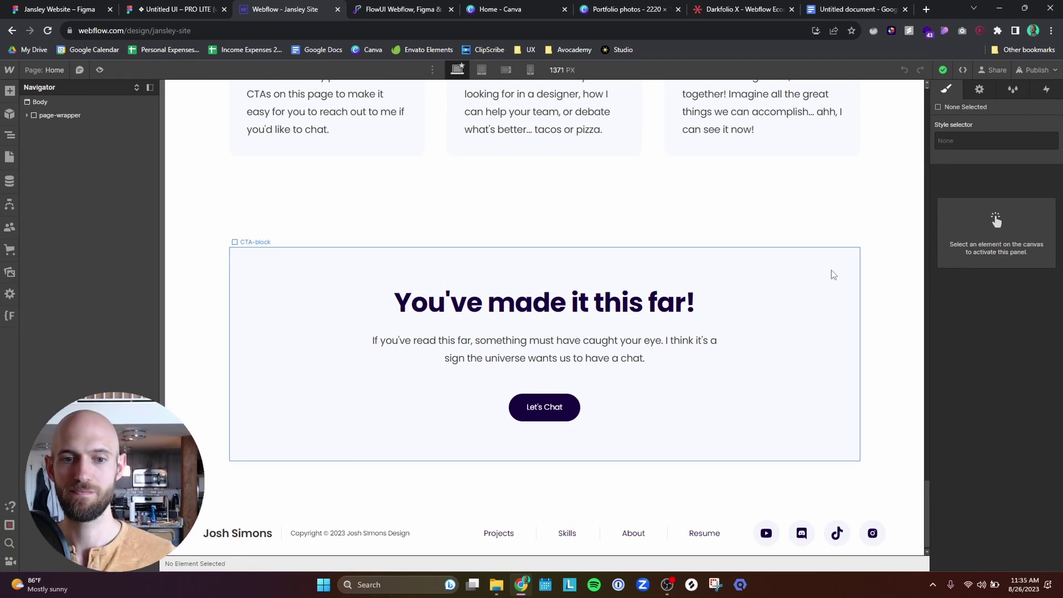
scroll(833, 274, up, 15)
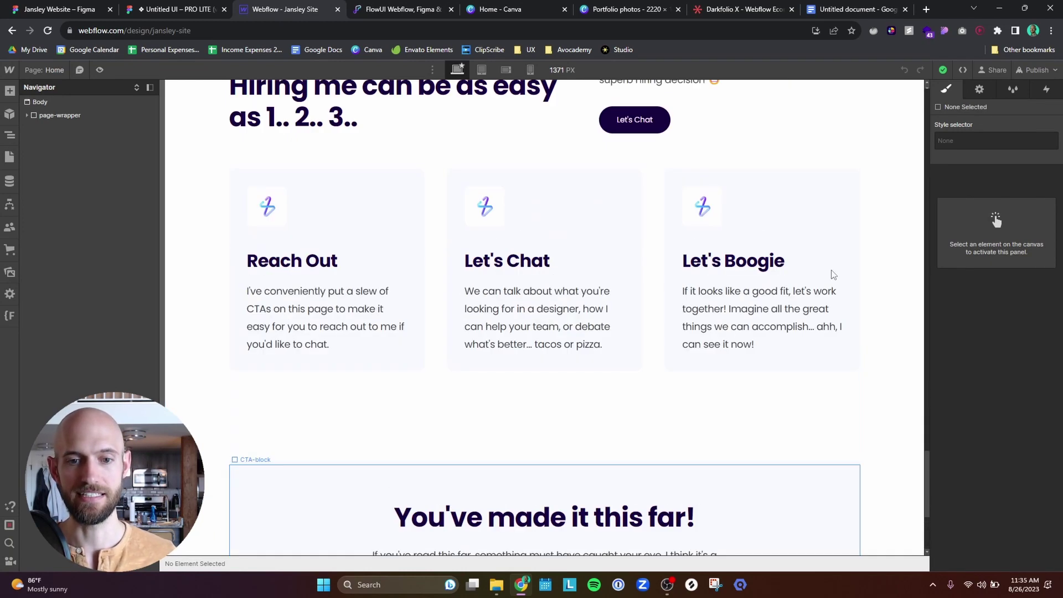
scroll(835, 272, up, 13)
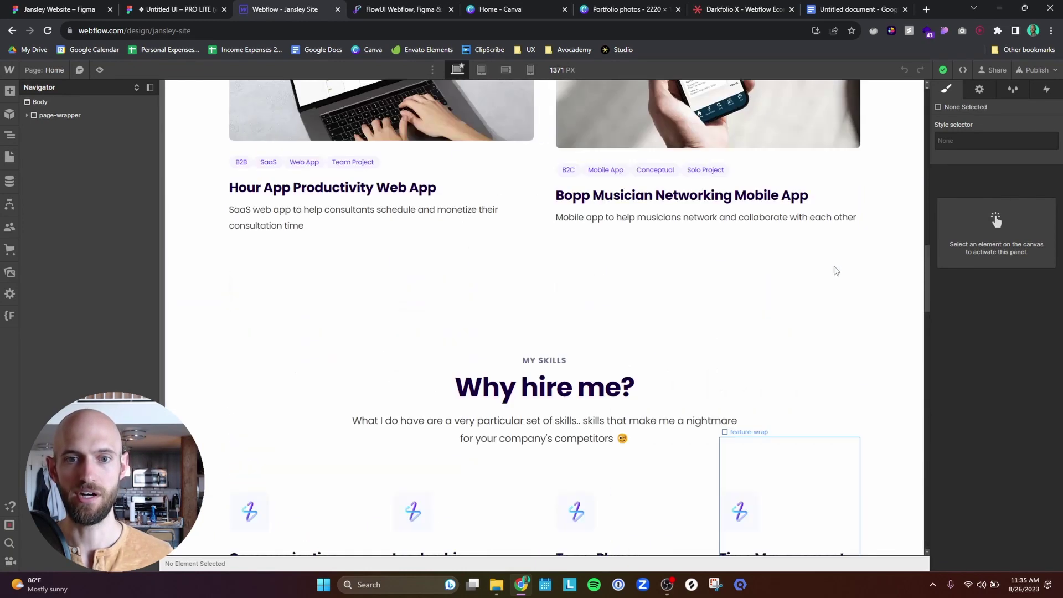
scroll(833, 270, down, 11)
scroll(679, 232, down, 6)
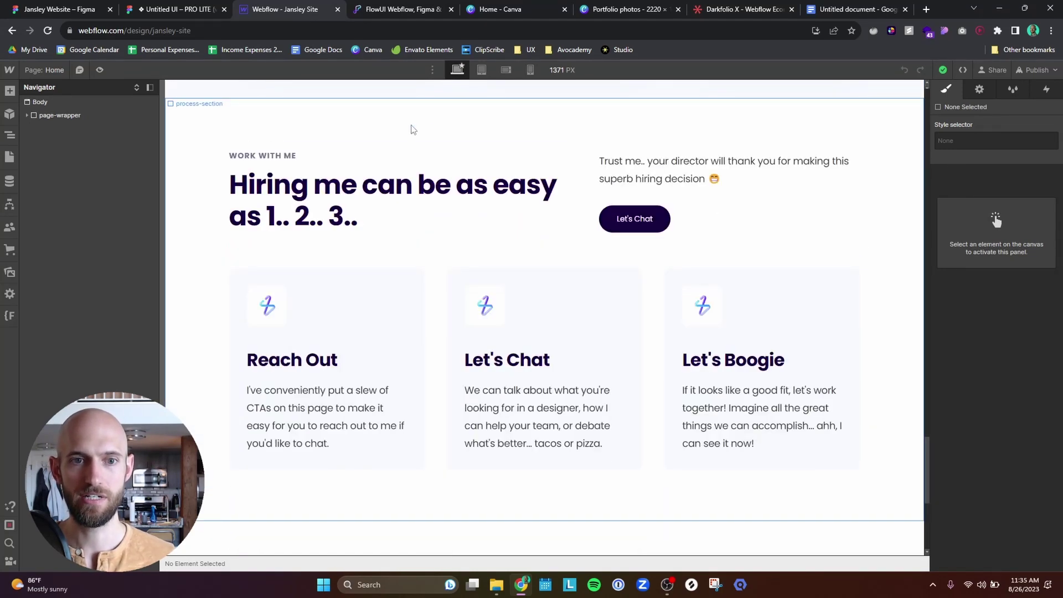
Select the Hiring me process section on the canvas to inspect its layout and spacing styles.
click(281, 147)
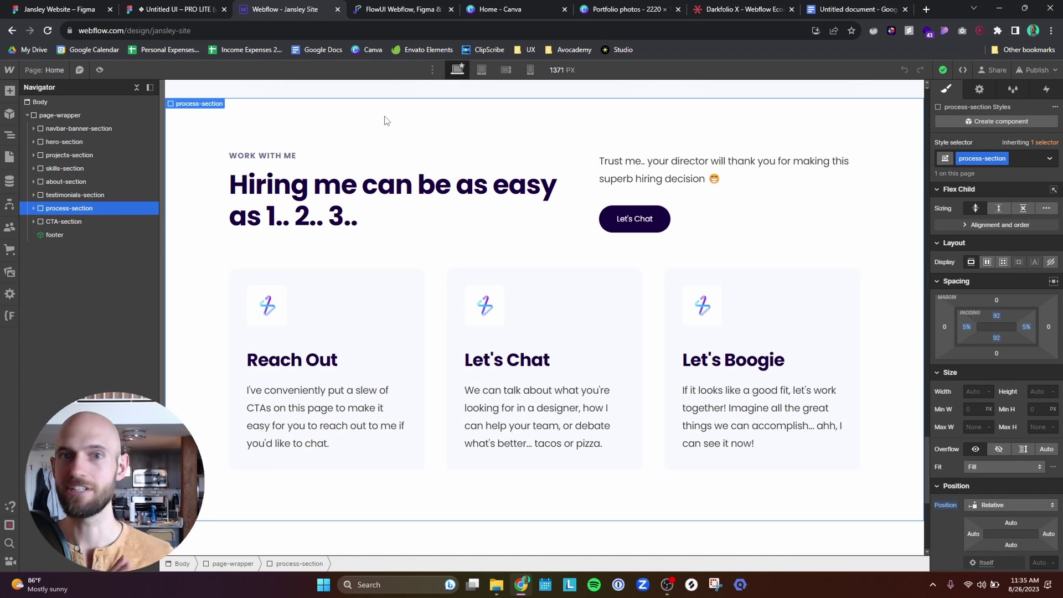
scroll(386, 120, up, 4)
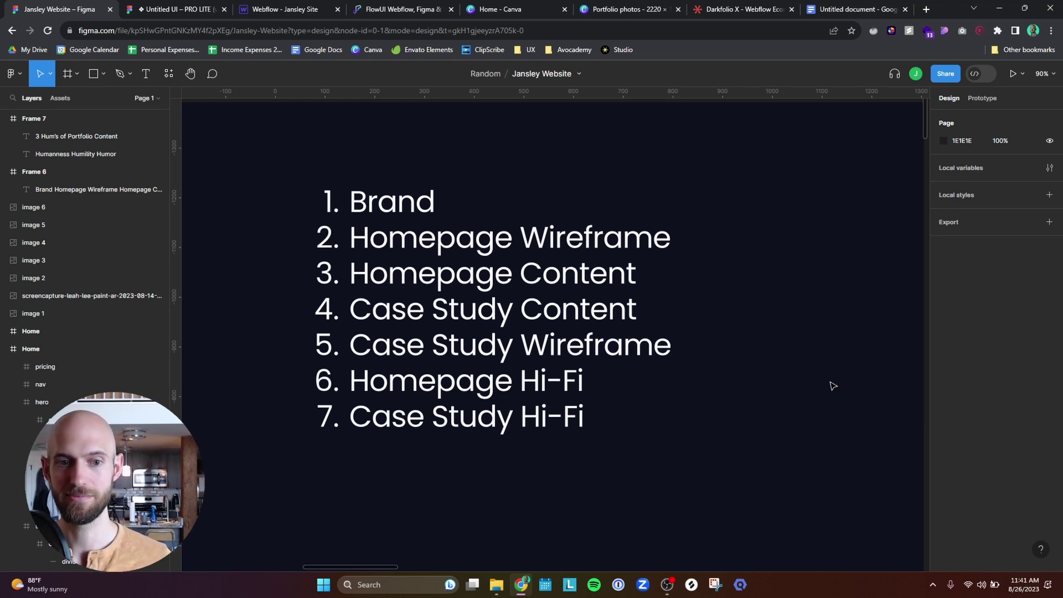
Pan to Frame 7's 3 Hum's of Portfolio Content list, then switch to the Untitled UI colour file.
drag(847, 271, 559, 284)
drag(777, 288, 313, 258)
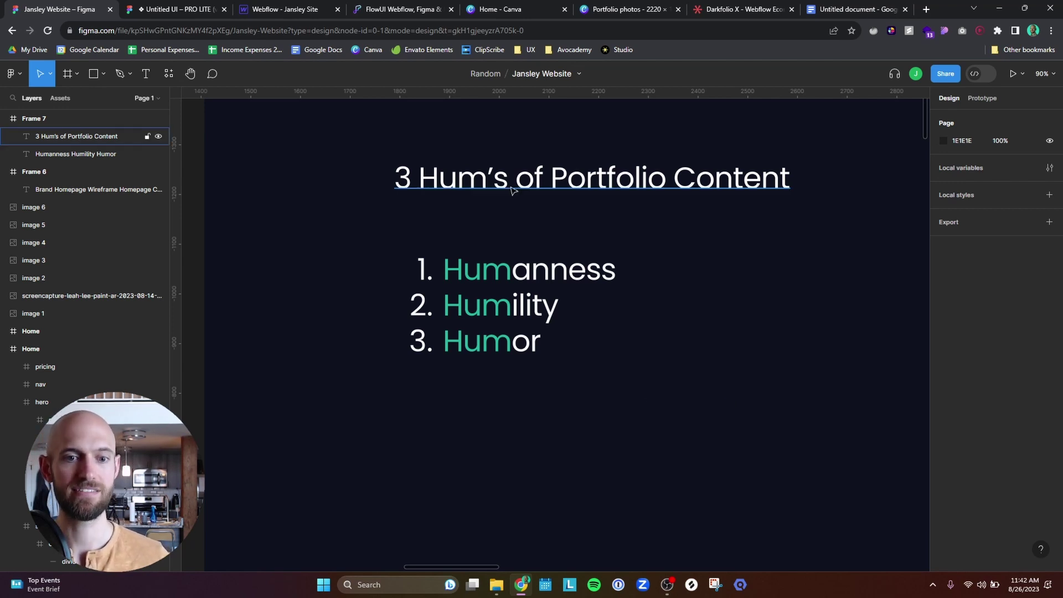
click(171, 11)
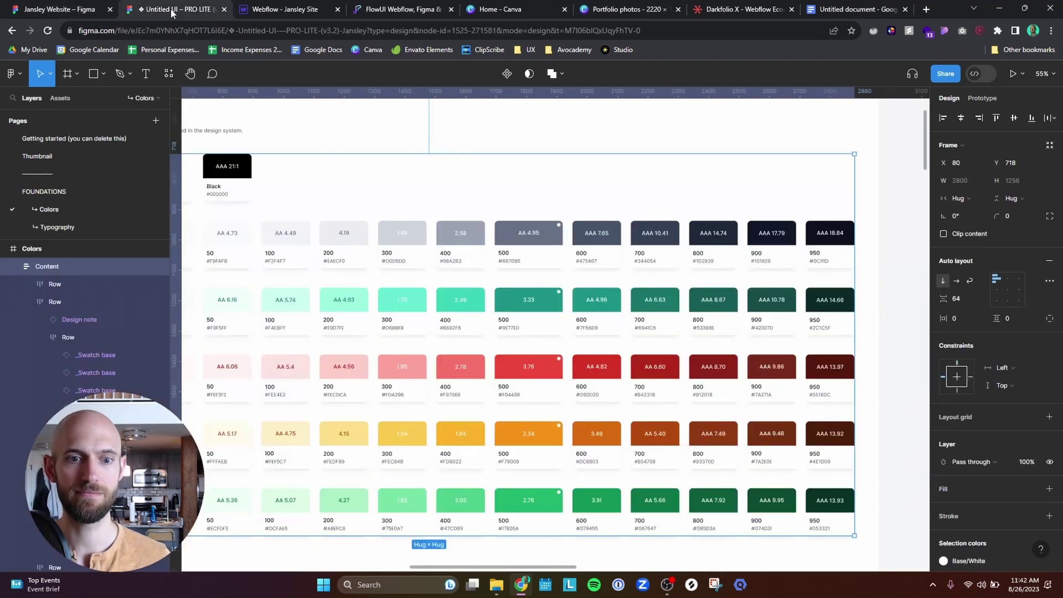
Switch to the Webflow designer and scroll down the home page toward Why hire me.
click(280, 9)
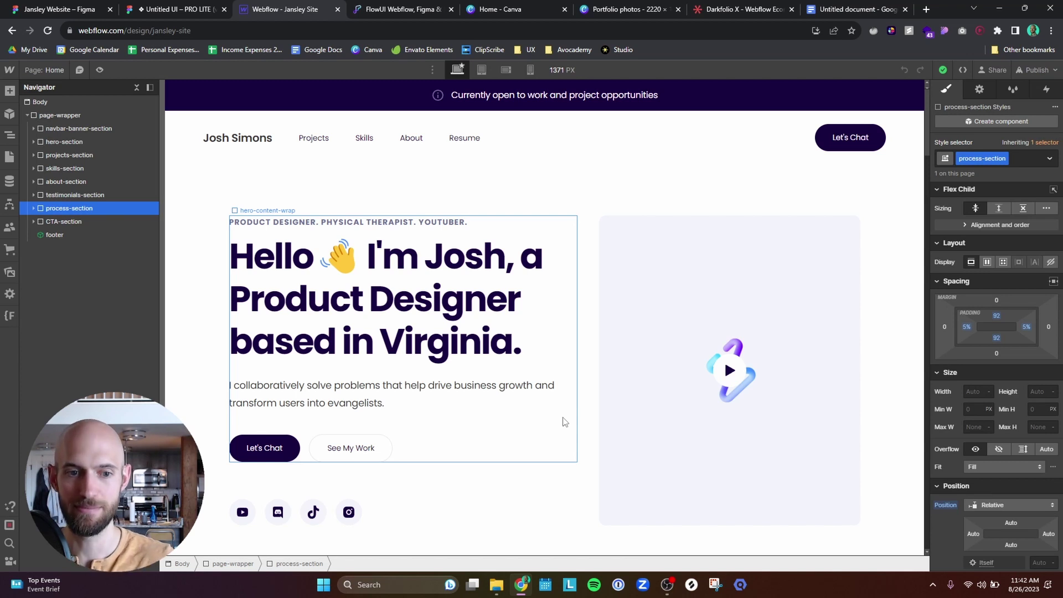
scroll(565, 421, down, 5)
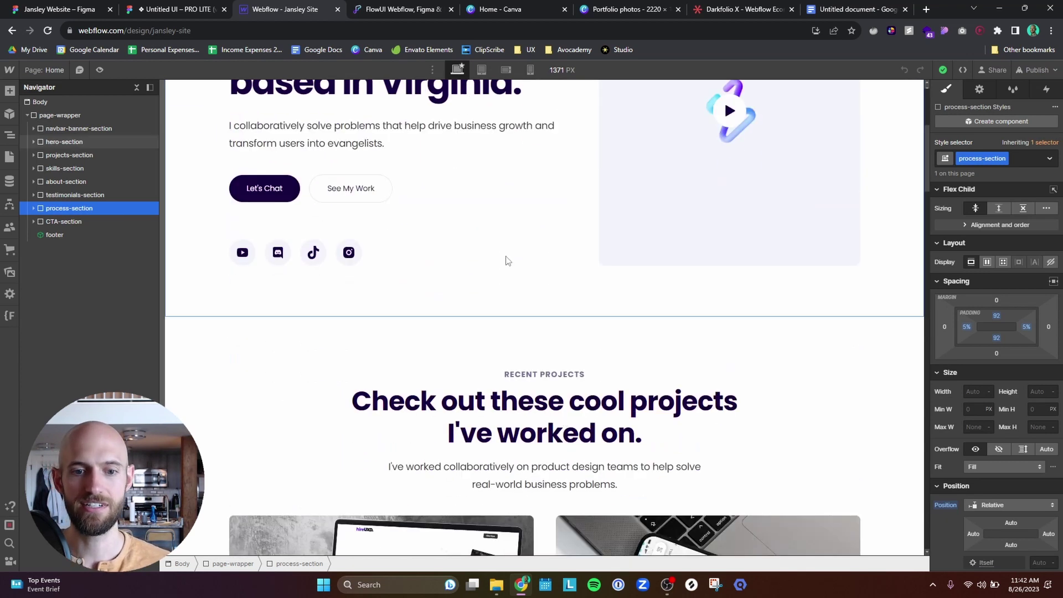
scroll(459, 273, down, 3)
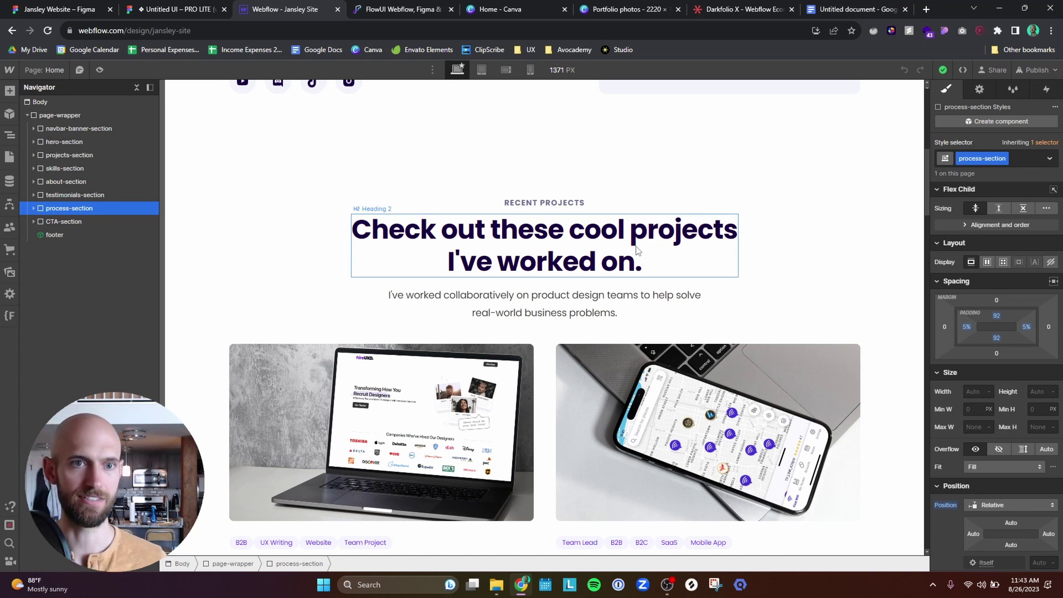
scroll(595, 166, down, 5)
scroll(599, 182, down, 7)
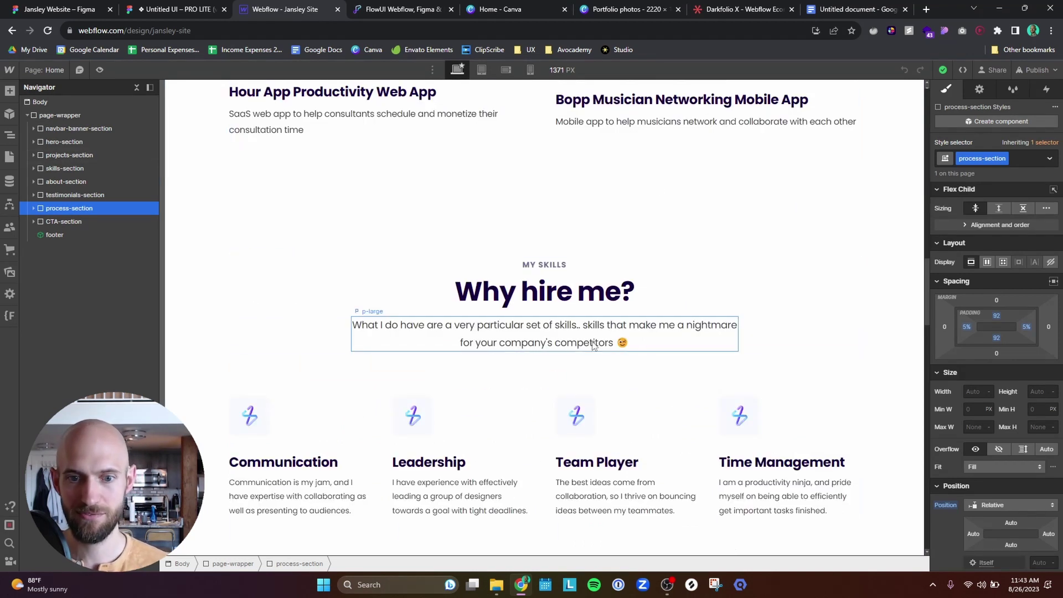
Select the Why hire me intro paragraph, scroll to the closing call-to-action, then back up.
click(593, 344)
scroll(784, 279, down, 8)
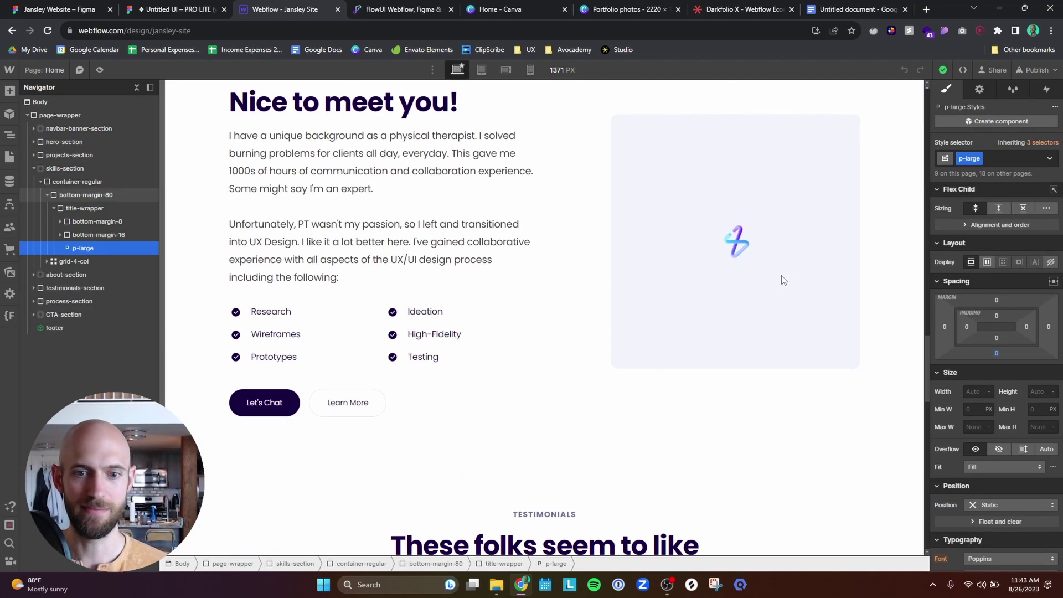
scroll(782, 278, down, 14)
scroll(781, 278, up, 5)
scroll(737, 310, down, 3)
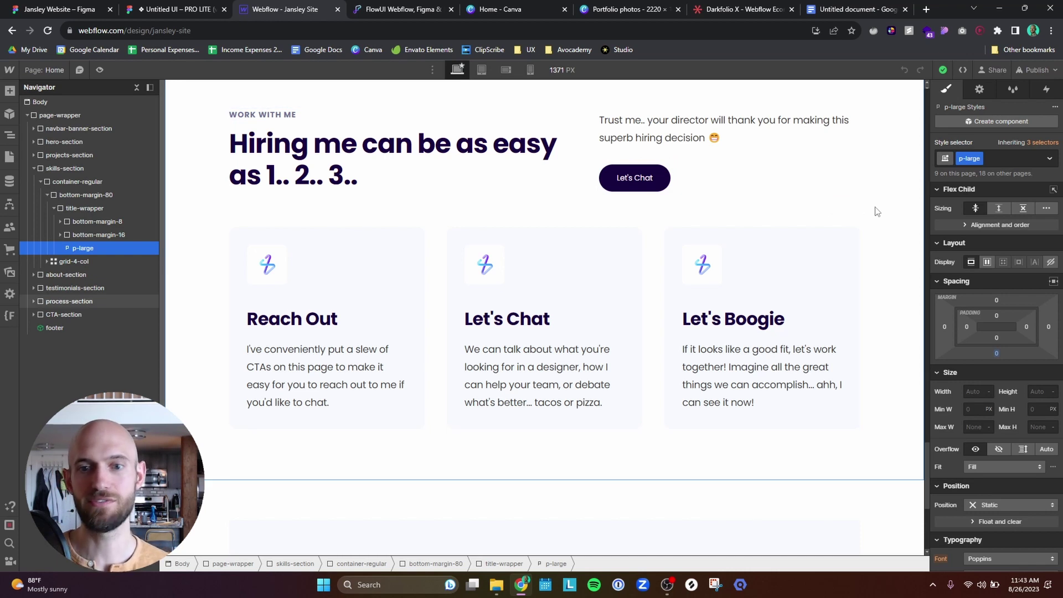
scroll(878, 211, down, 5)
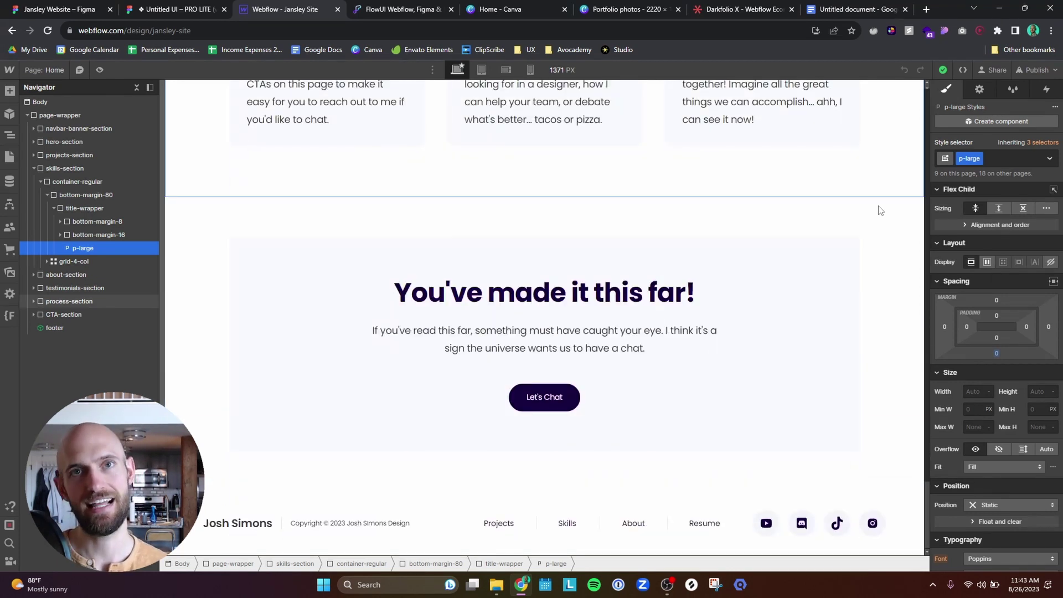
scroll(880, 211, up, 5)
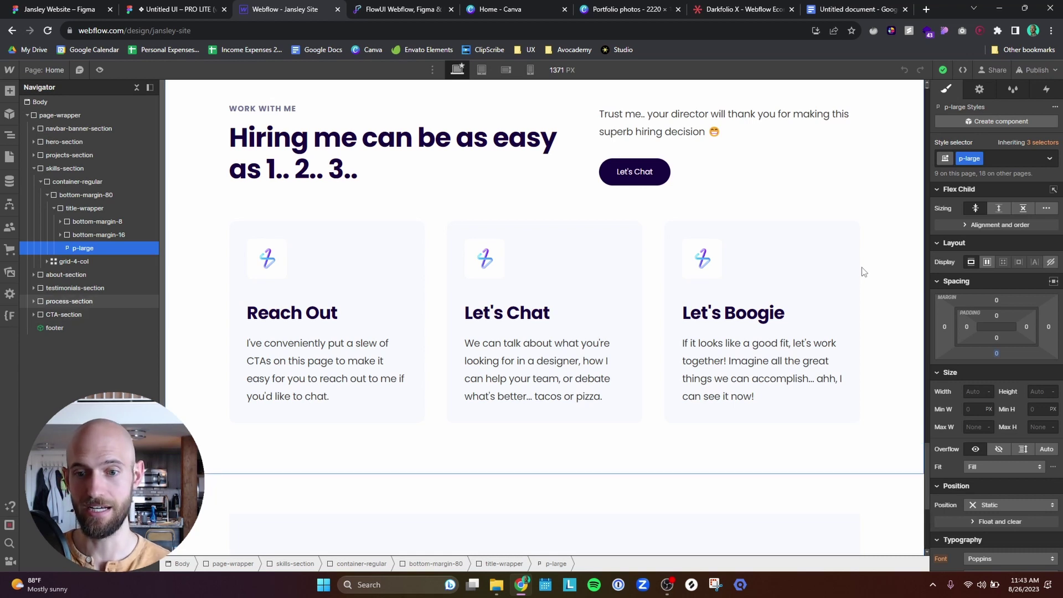
scroll(863, 271, up, 20)
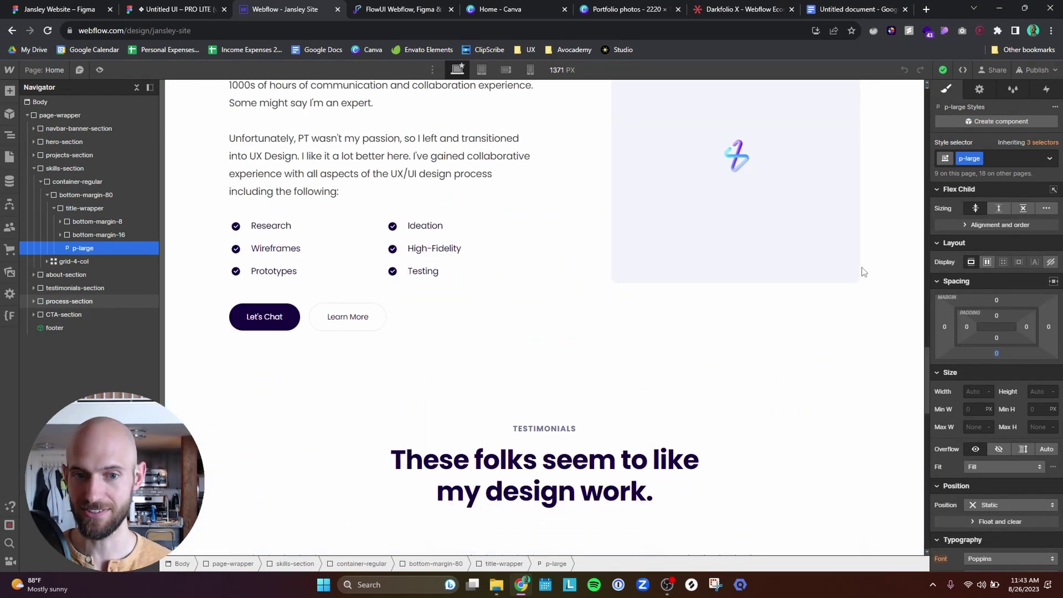
scroll(863, 272, up, 5)
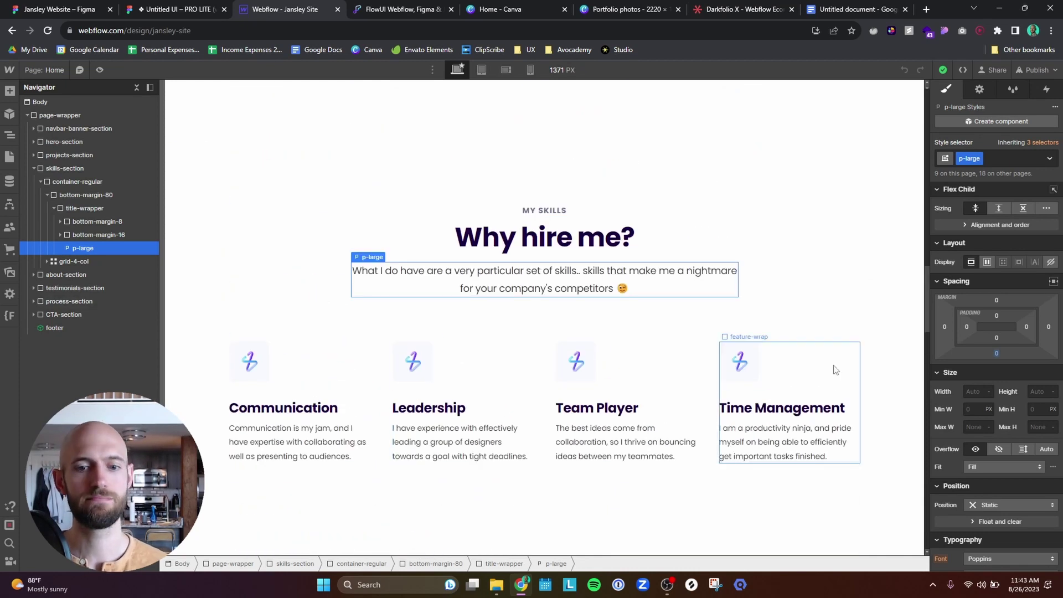
scroll(861, 215, up, 7)
scroll(861, 215, up, 15)
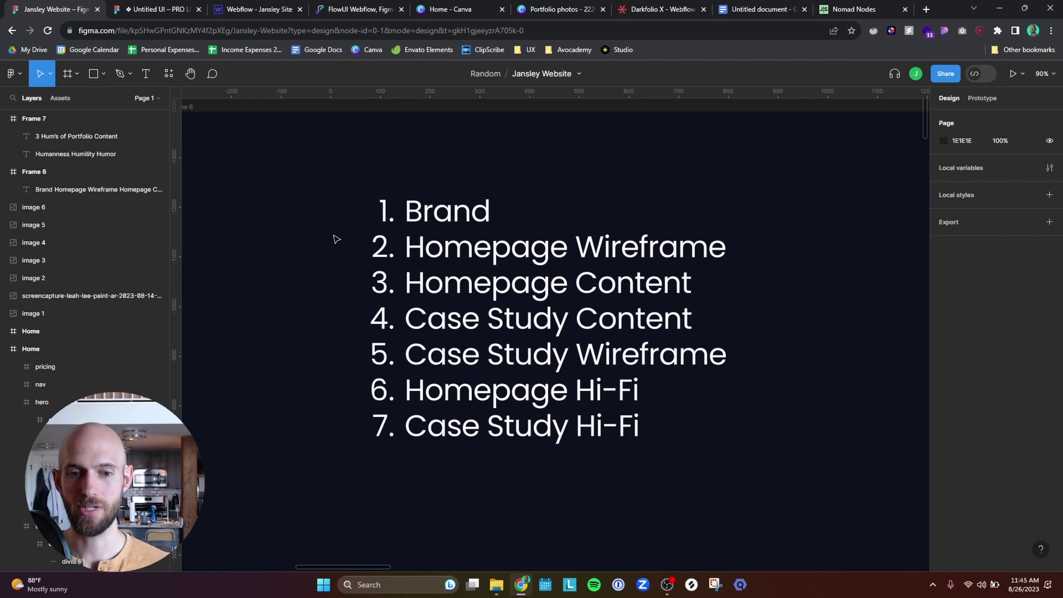
Scroll through the old Nomad Nodes case study at joshsimonsdesign.com and back to the top.
click(837, 9)
scroll(610, 208, down, 15)
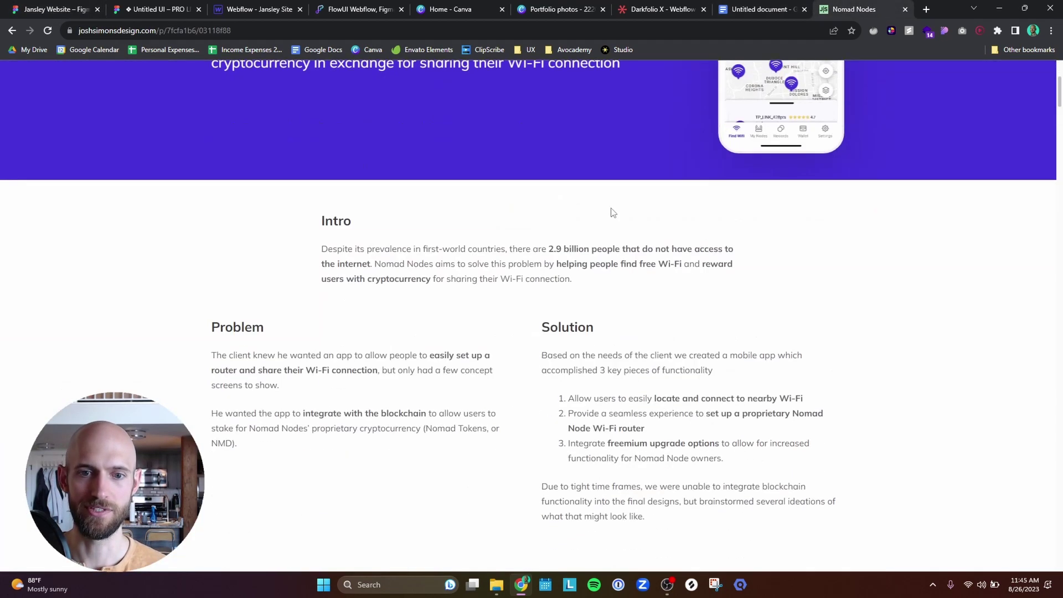
scroll(610, 208, down, 20)
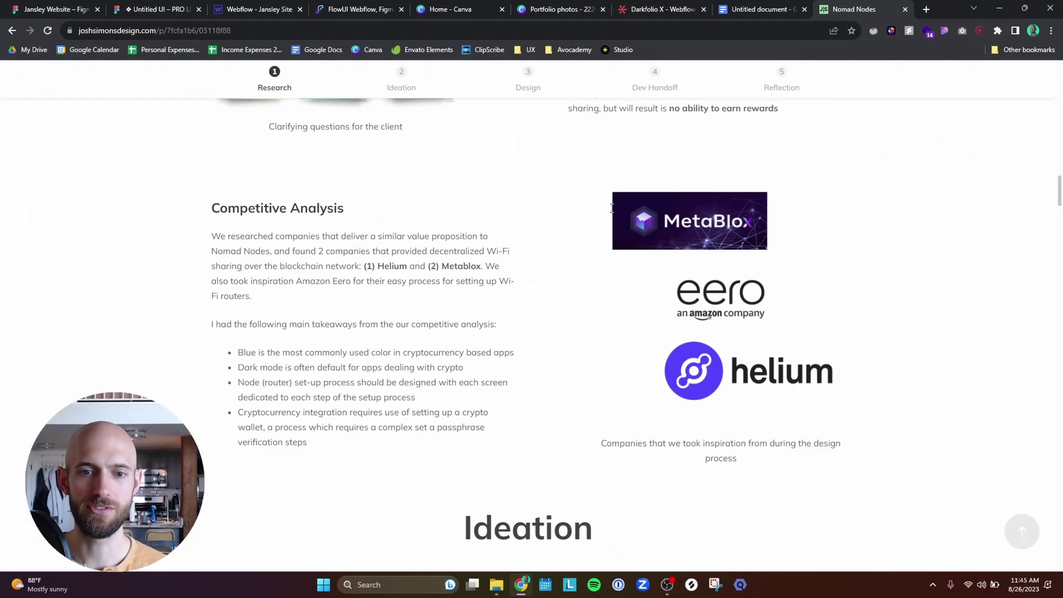
scroll(613, 213, up, 20)
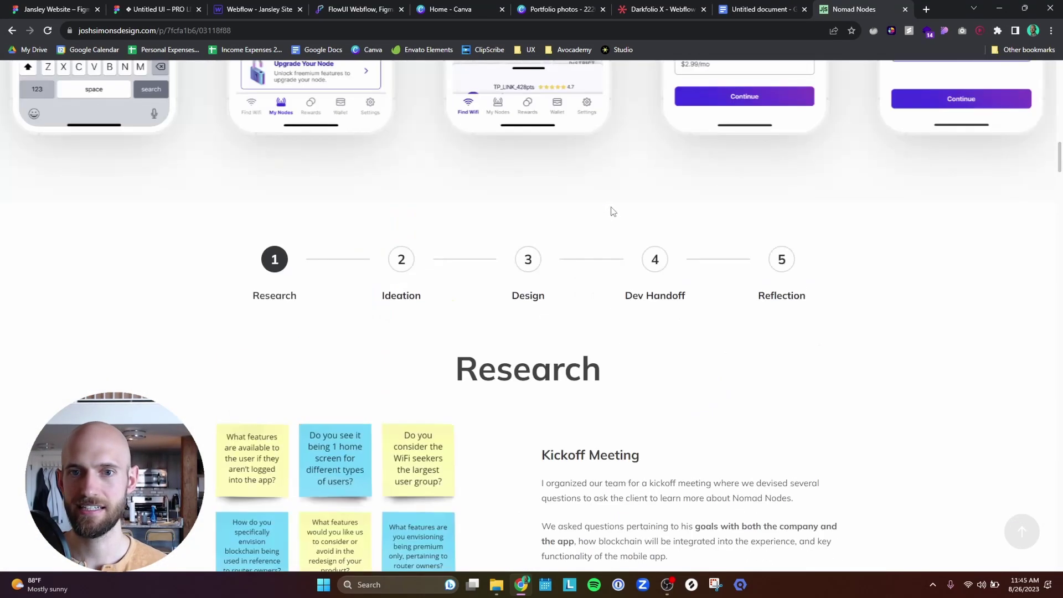
scroll(612, 207, up, 2)
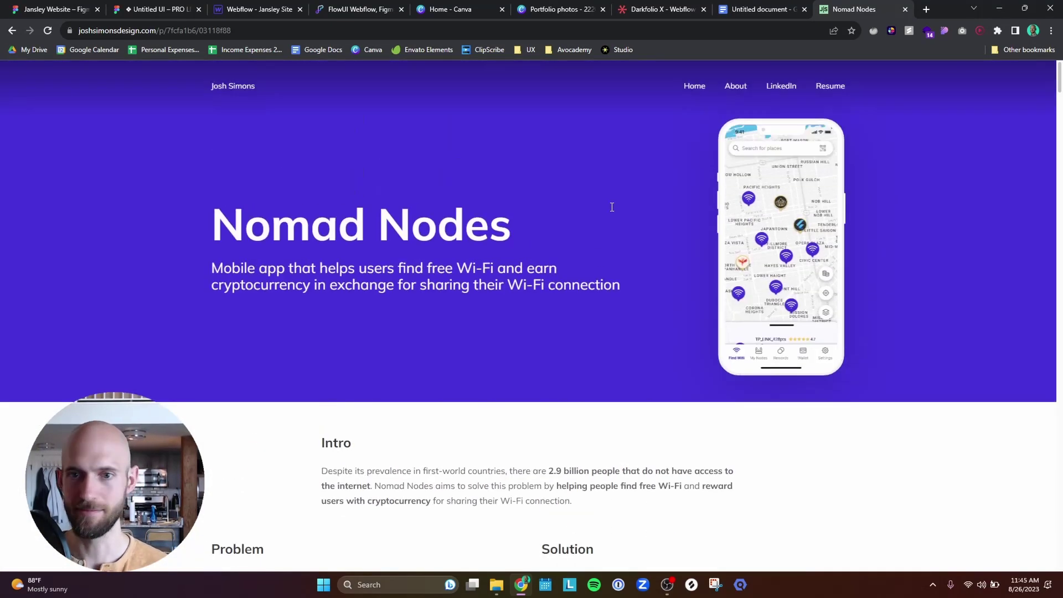
scroll(611, 207, down, 1)
scroll(612, 208, up, 1)
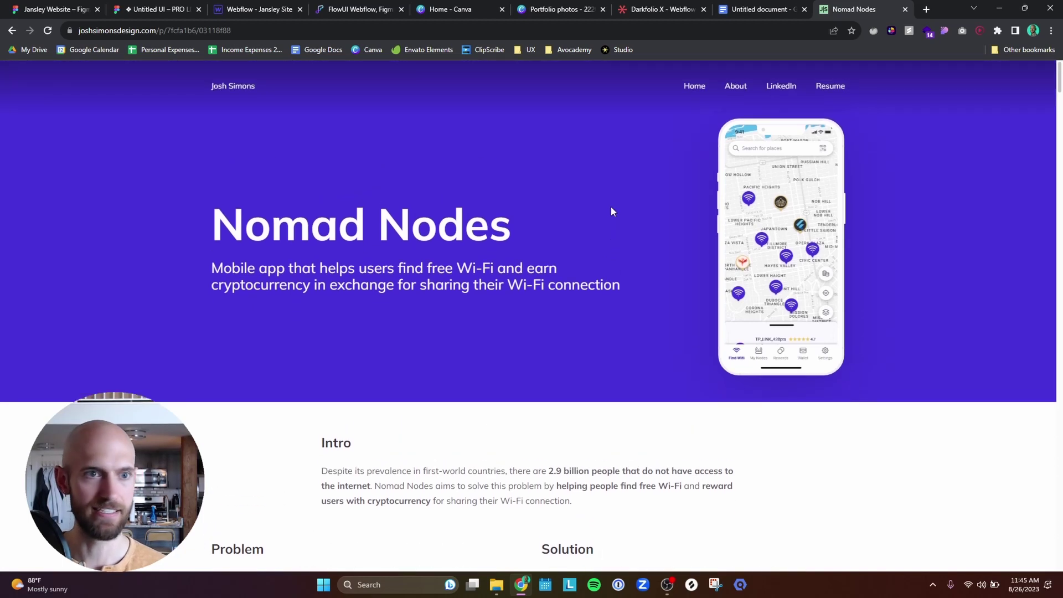
Open the Jansley Website Figma file and select the Case Study Content line of its roadmap.
click(242, 11)
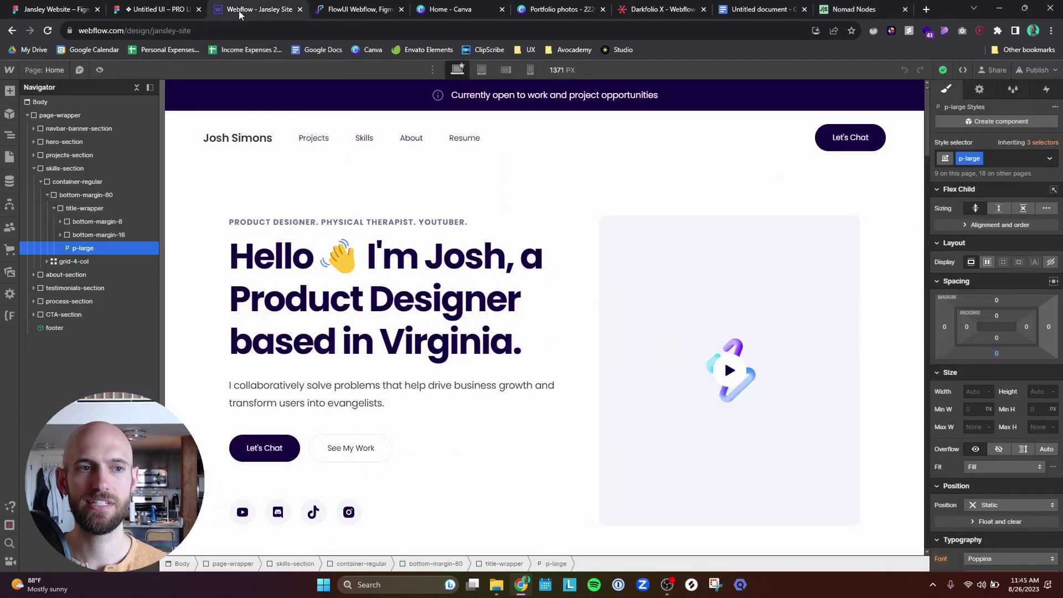
click(166, 9)
click(59, 11)
double_click(576, 326)
triple_click(575, 325)
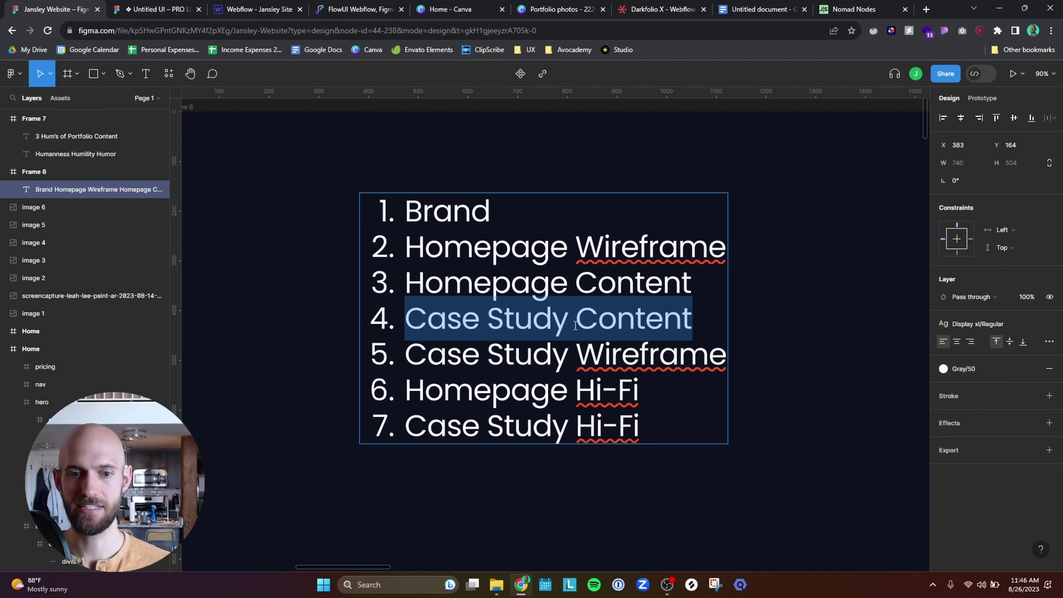
Clear the Case Study Content highlight and glance again at the old Nomad Nodes case study.
click(576, 326)
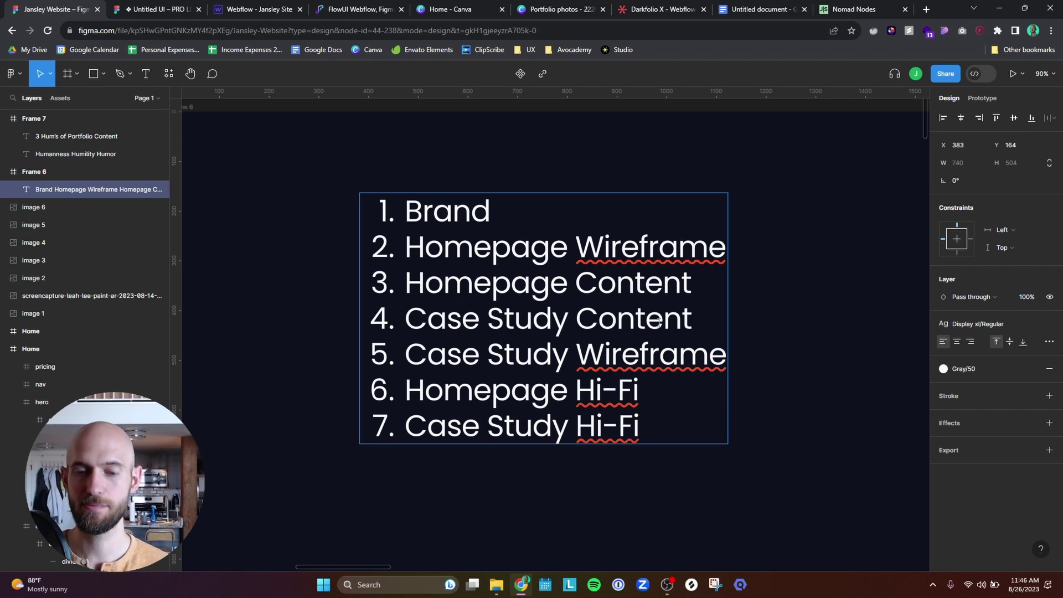
click(847, 9)
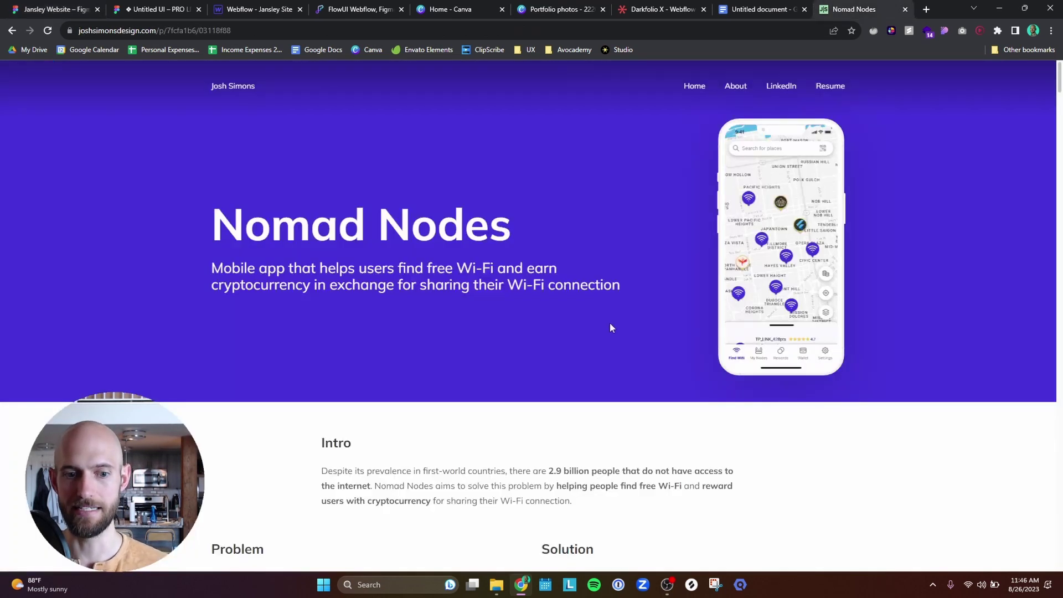
scroll(609, 328, down, 20)
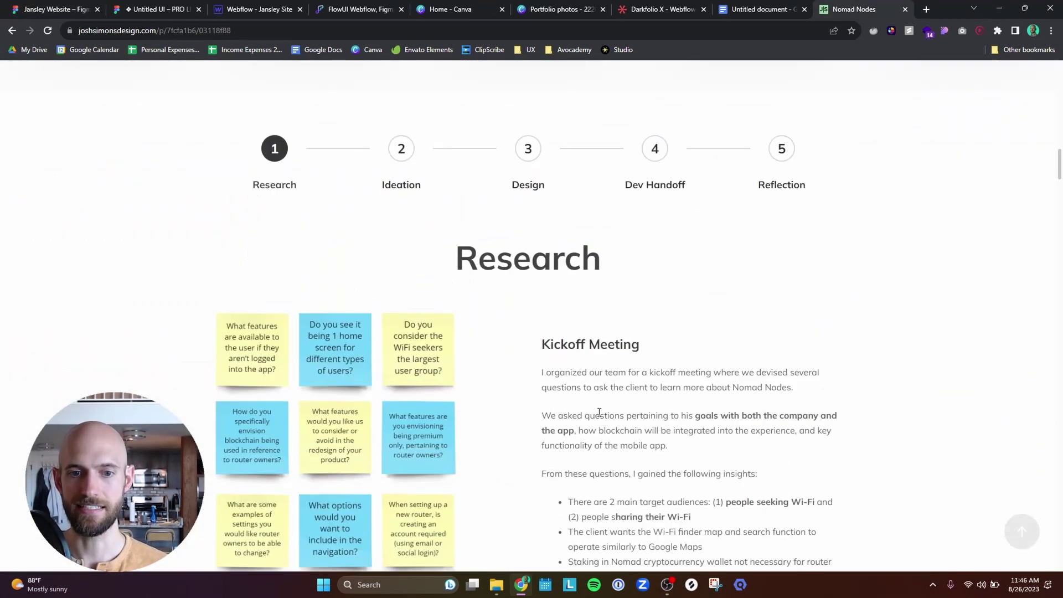
click(239, 6)
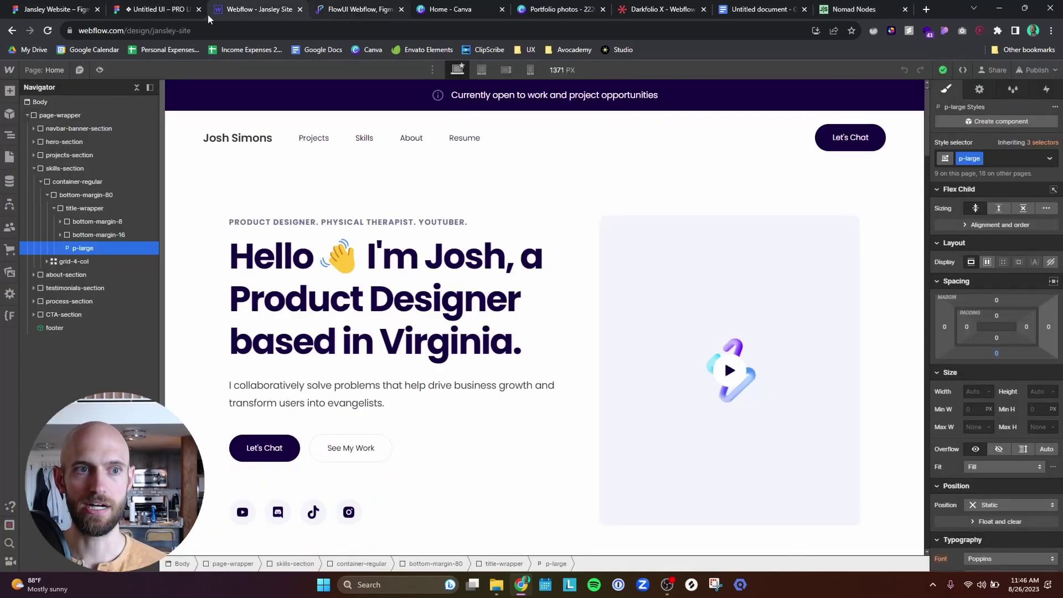
Deselect the seven-step plan in Figma, then bring up the Flowbase FlowUI library.
click(52, 9)
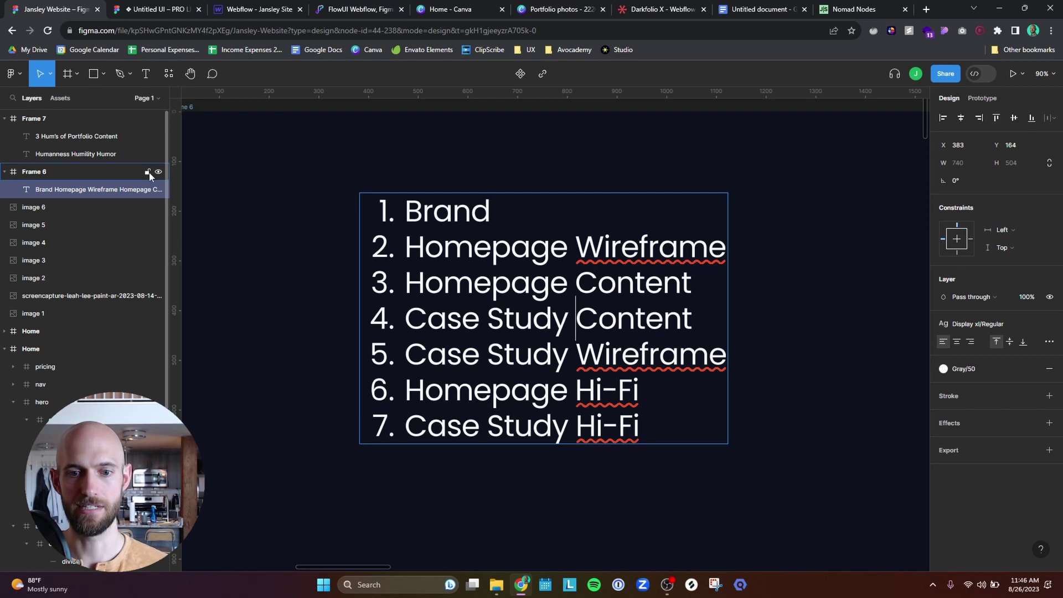
click(343, 234)
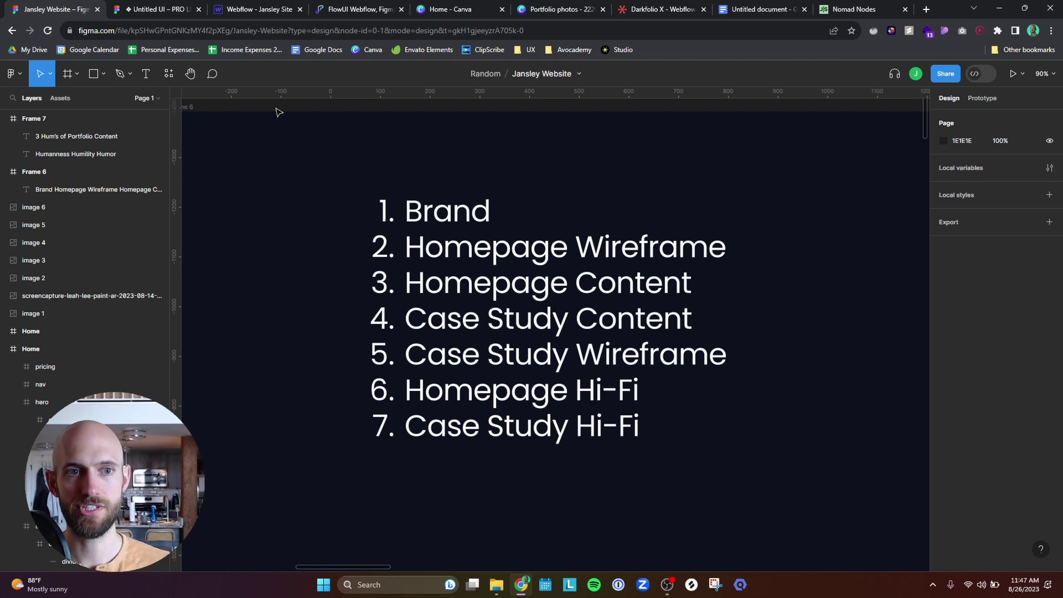
click(349, 10)
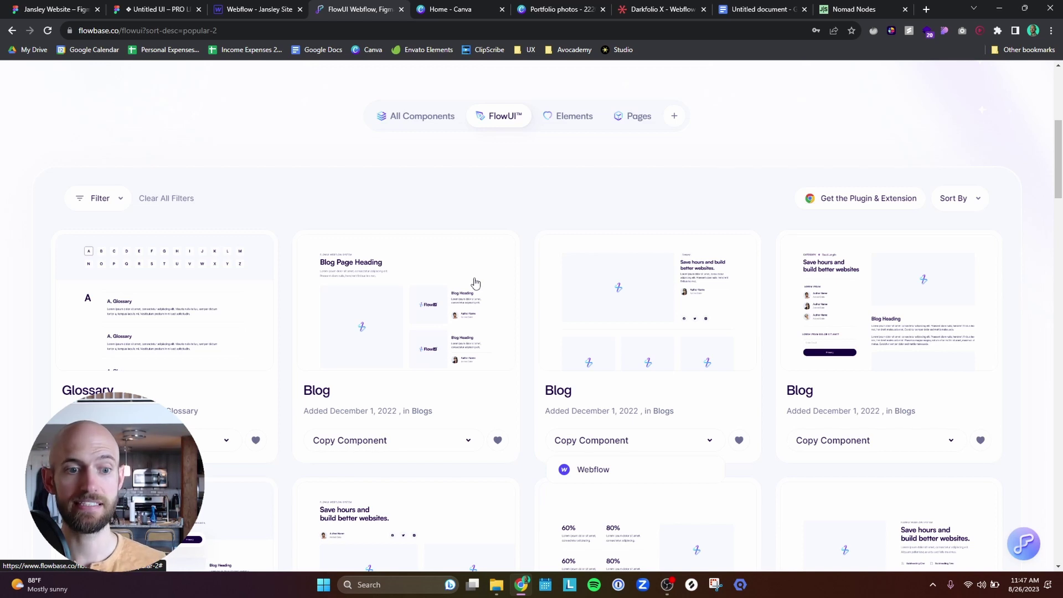
Preview the B2B recruitment agency Case Study at tablet, mobile landscape and portrait widths, then desktop.
click(260, 9)
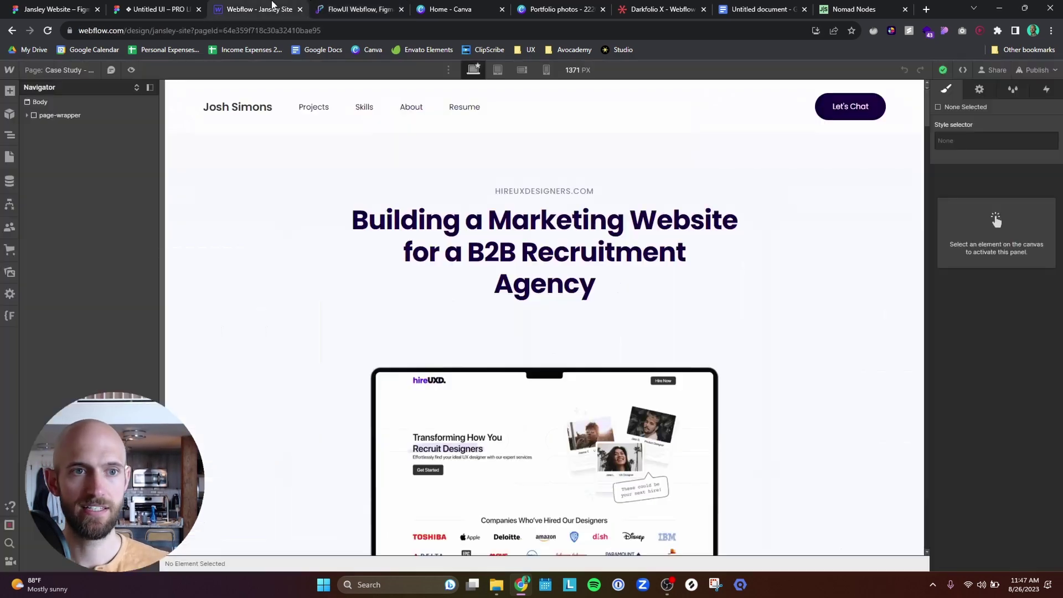
scroll(311, 381, down, 14)
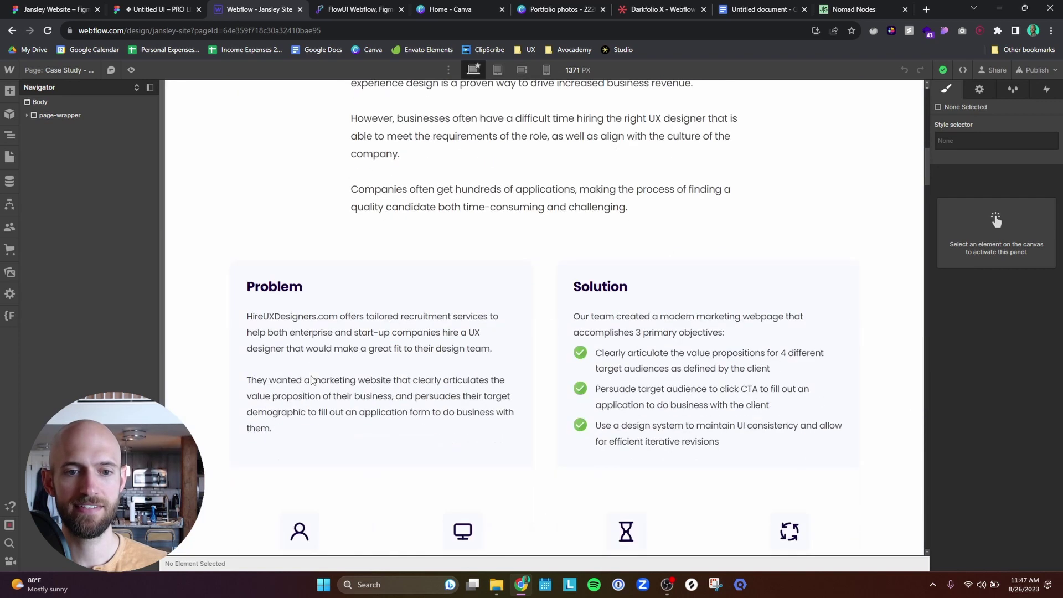
scroll(313, 379, up, 2)
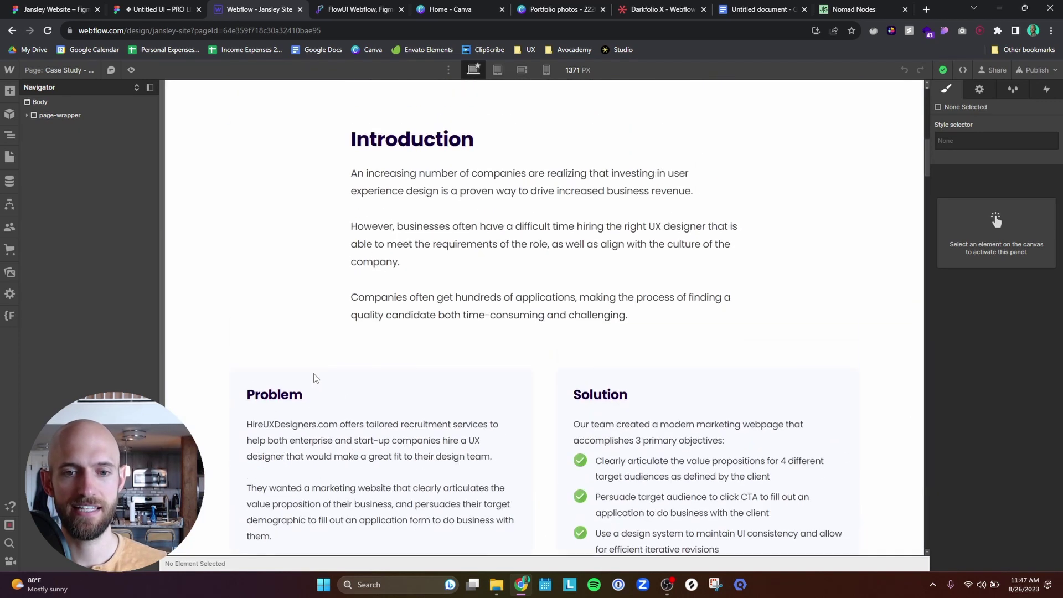
click(498, 70)
click(515, 68)
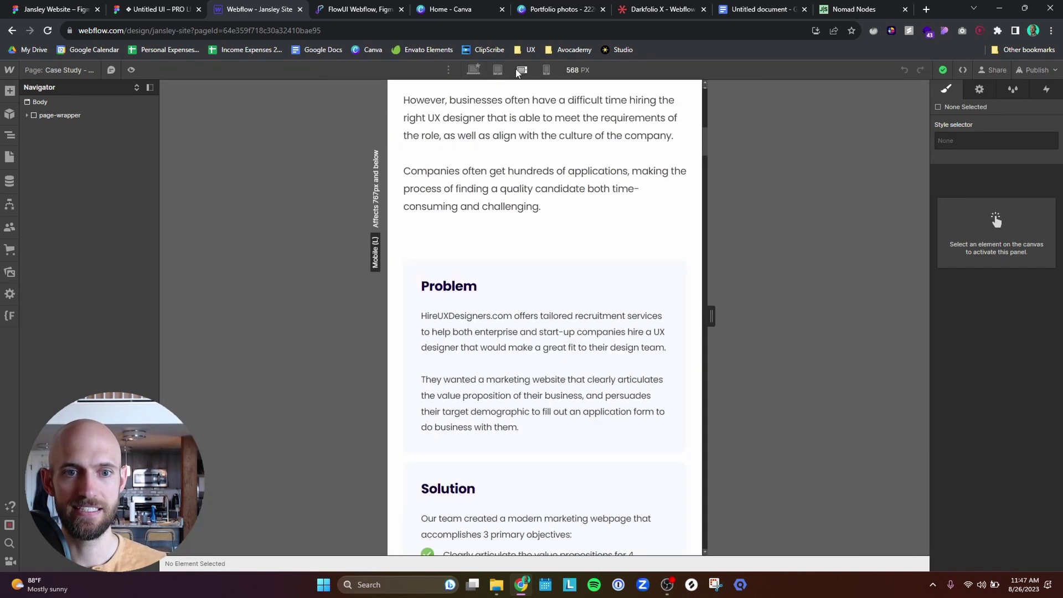
click(547, 71)
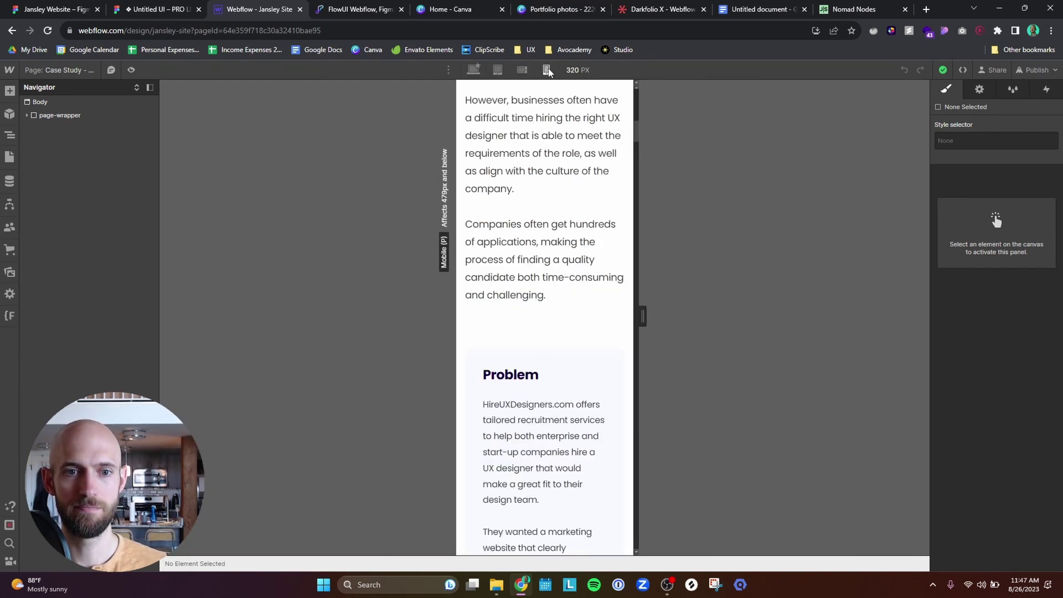
click(474, 70)
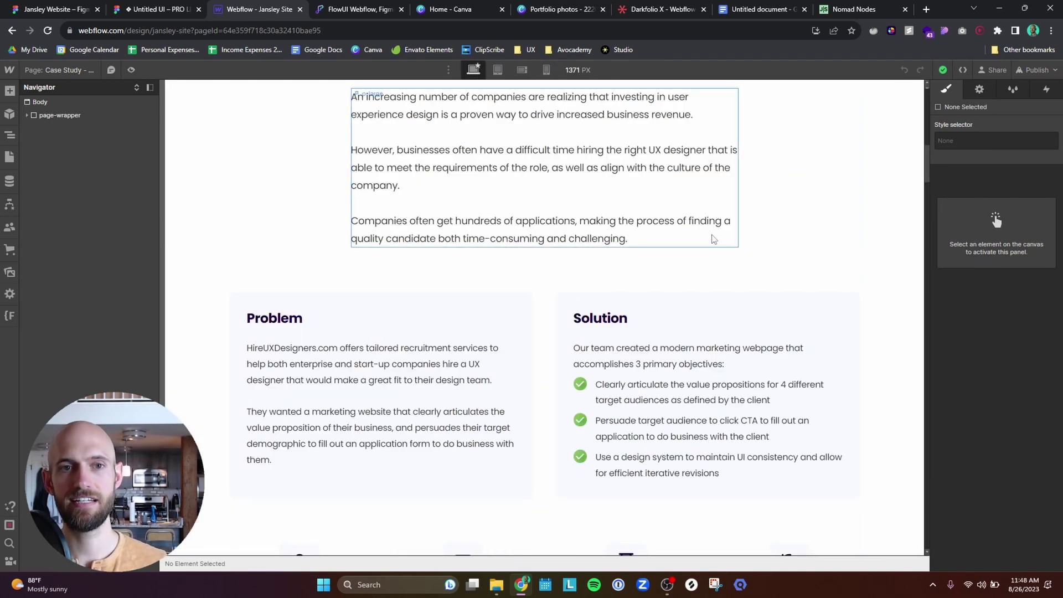
scroll(713, 239, up, 10)
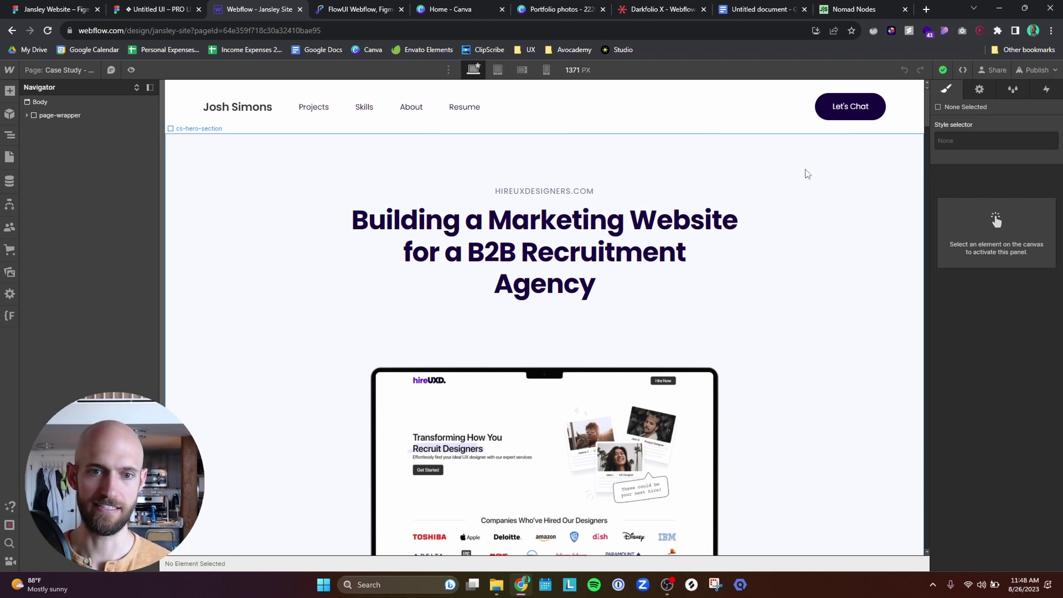
scroll(808, 183, down, 1)
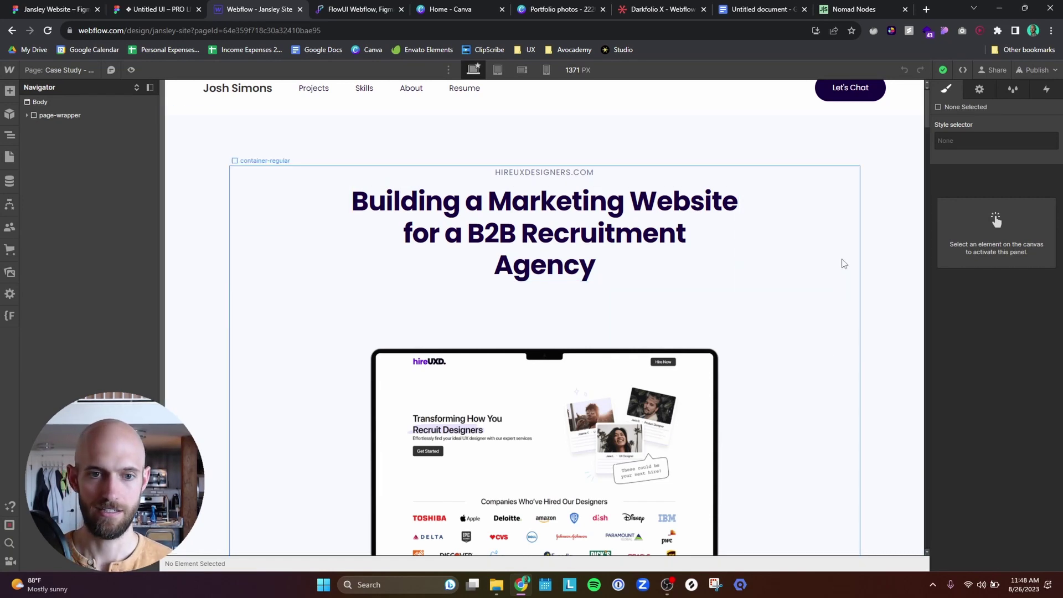
scroll(837, 275, down, 2)
scroll(836, 276, down, 2)
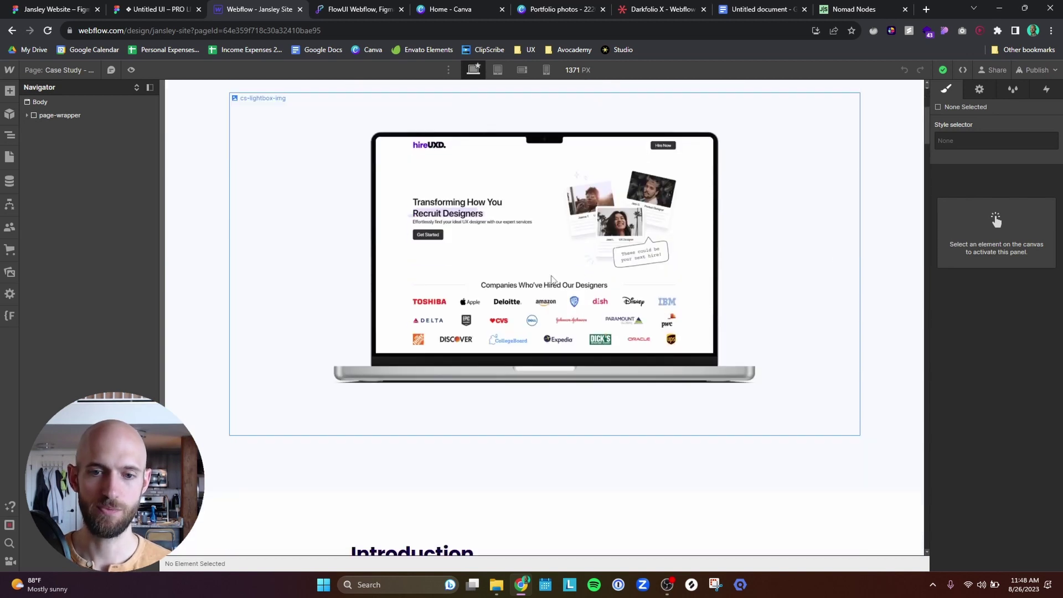
scroll(667, 303, down, 4)
scroll(669, 288, up, 4)
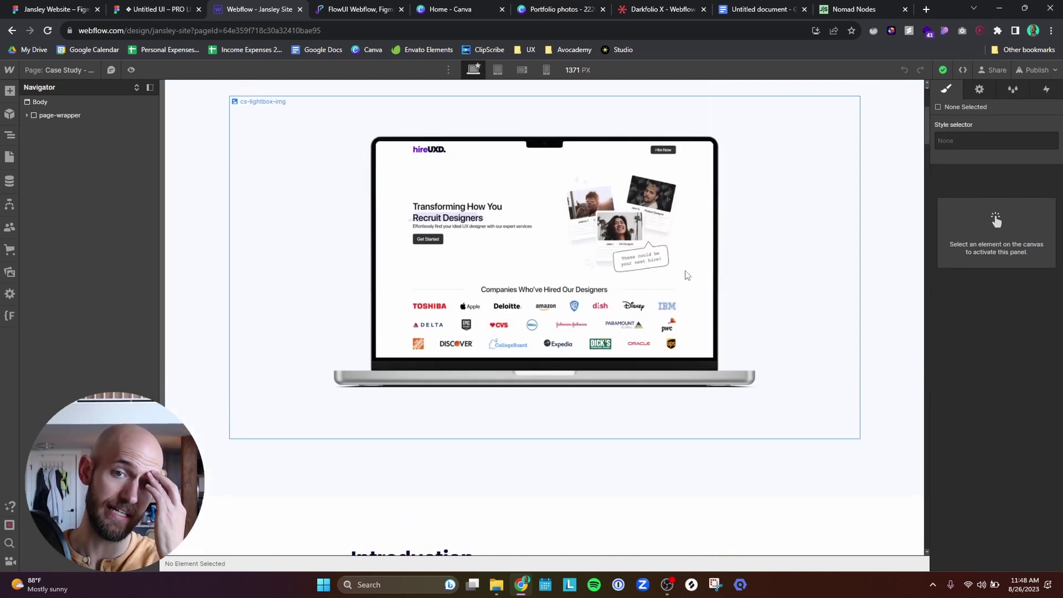
scroll(672, 271, down, 3)
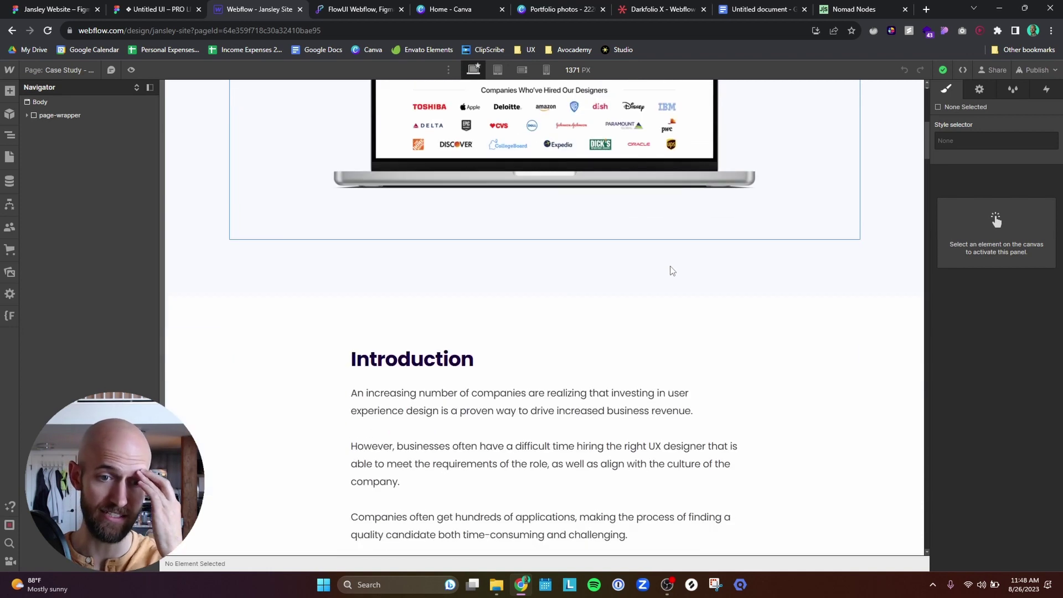
scroll(671, 271, down, 3)
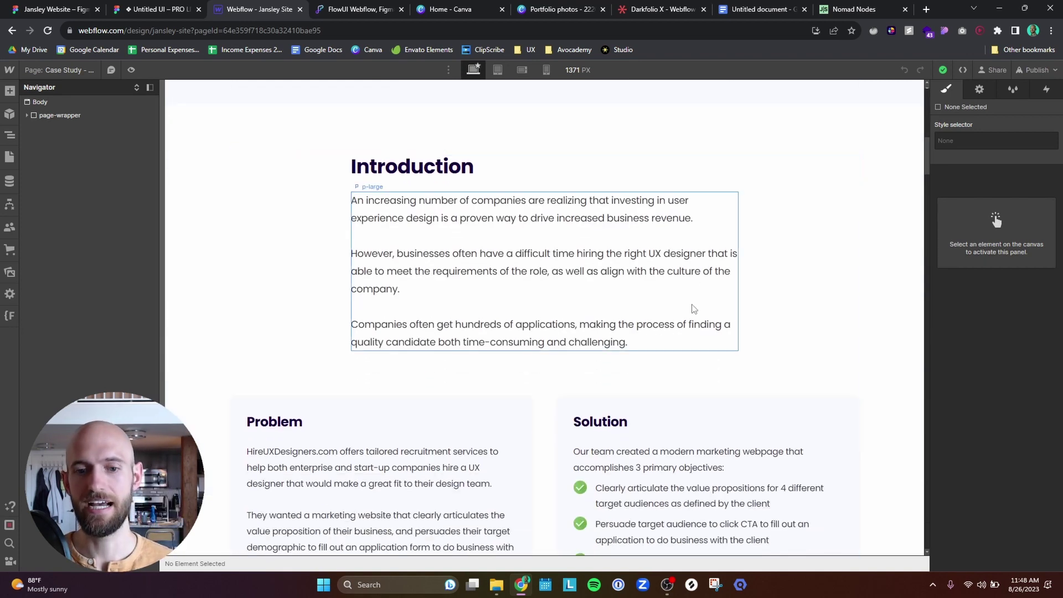
scroll(670, 269, down, 3)
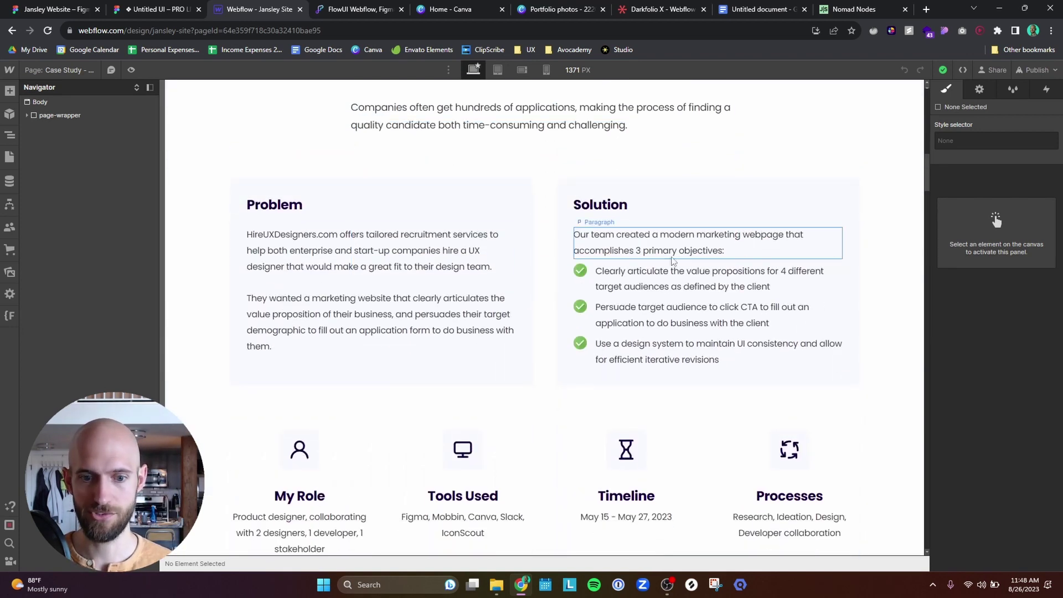
scroll(673, 261, down, 3)
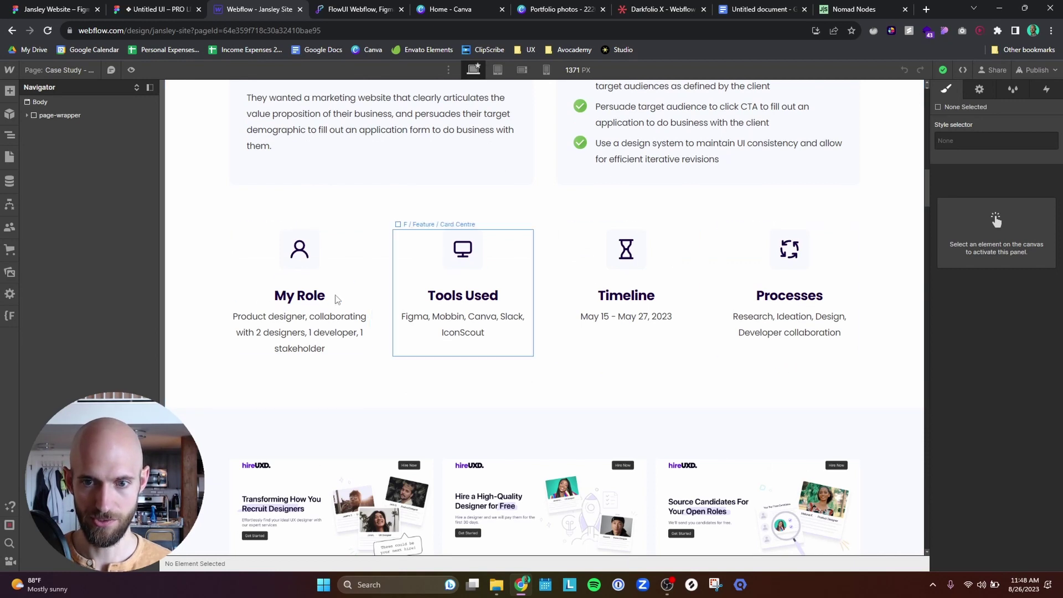
click(131, 70)
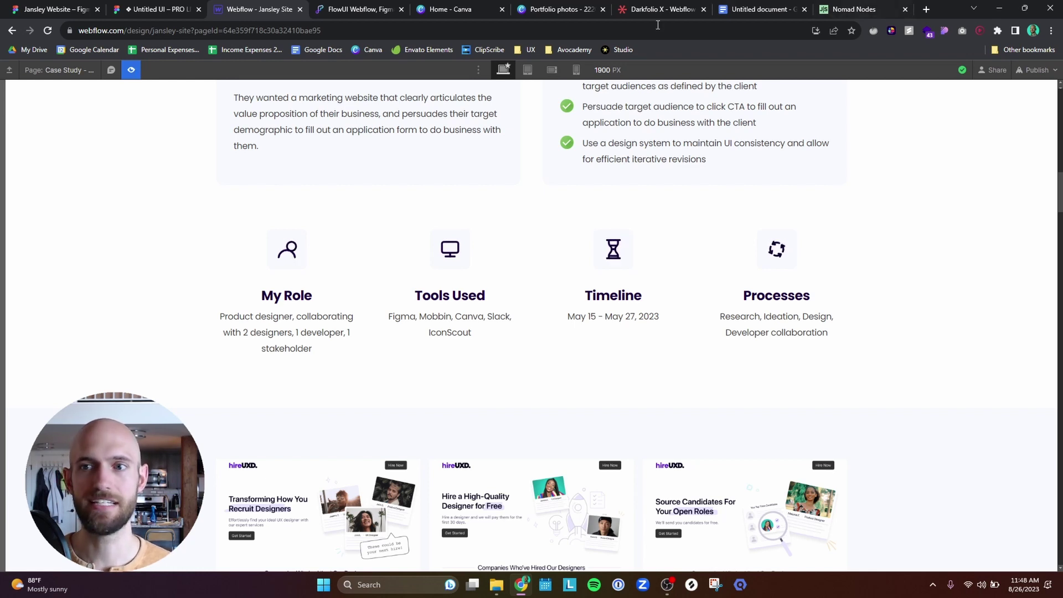
key(ctrl+shift+p)
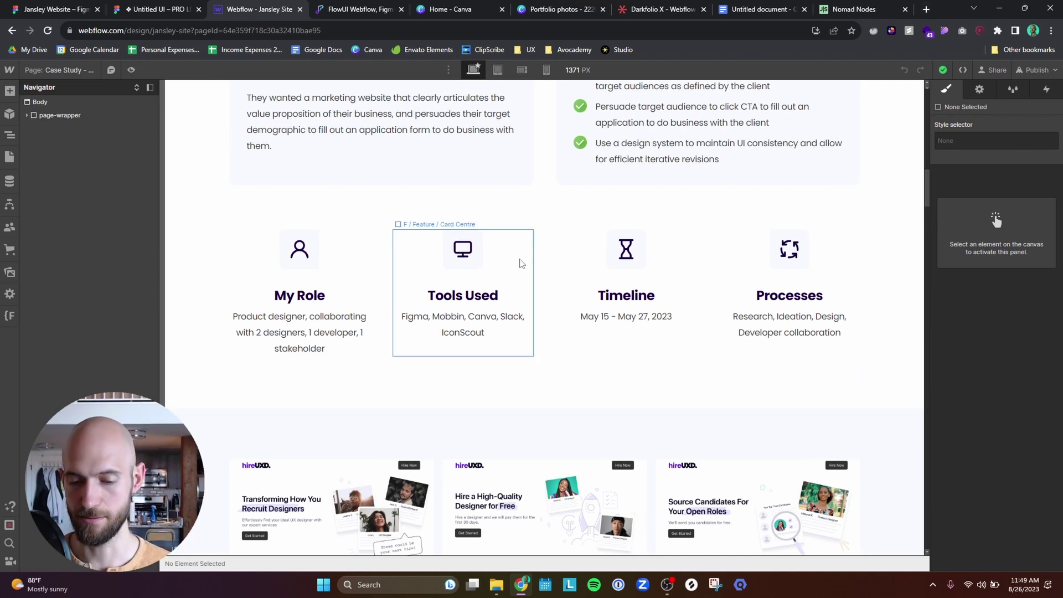
scroll(522, 214, down, 15)
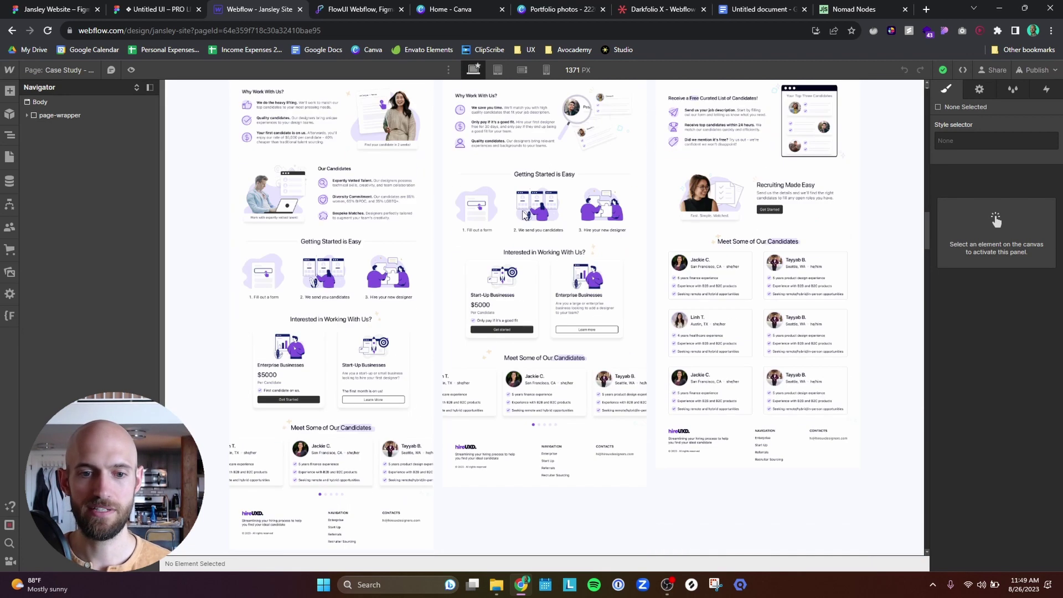
scroll(522, 213, down, 8)
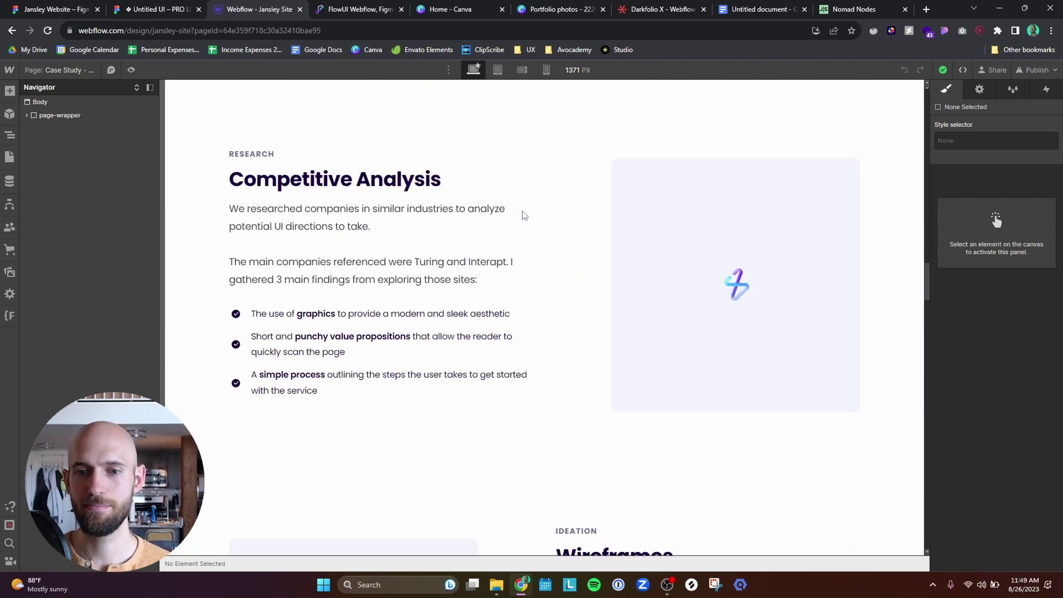
scroll(527, 237, up, 3)
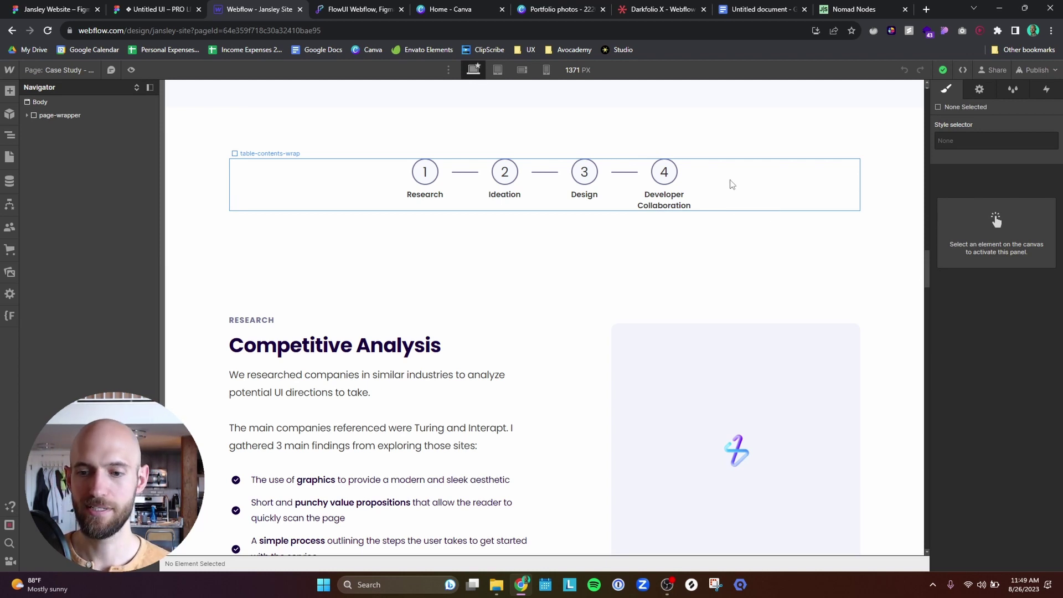
scroll(712, 199, down, 3)
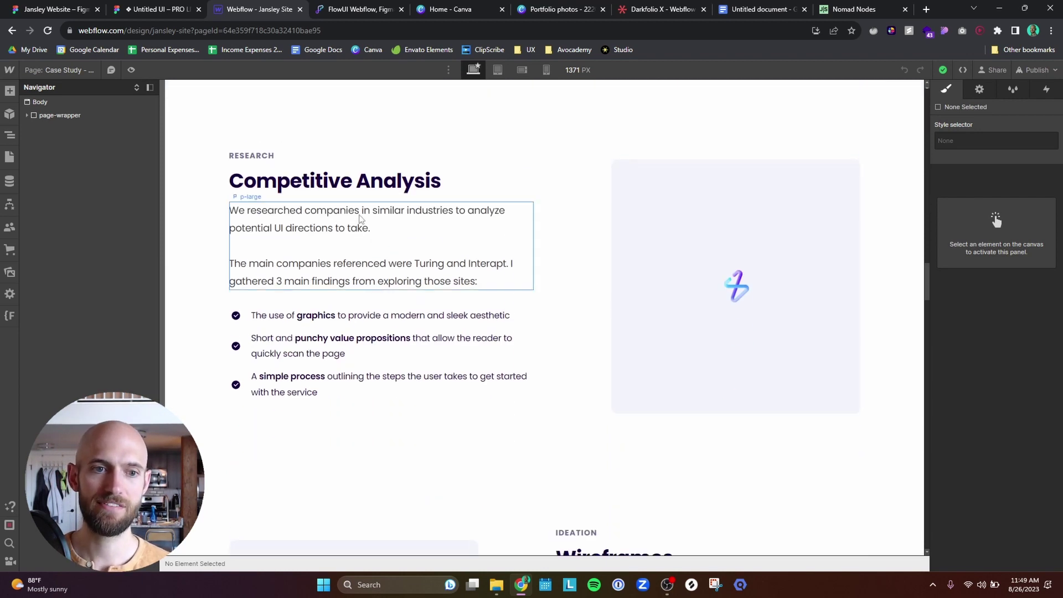
scroll(360, 217, down, 7)
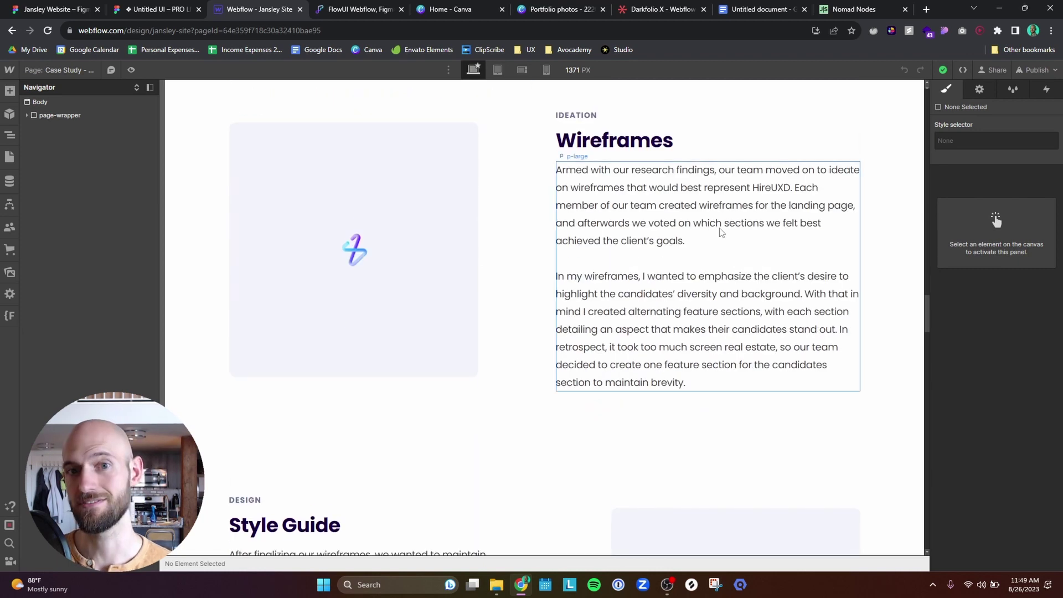
scroll(721, 232, up, 7)
scroll(404, 171, down, 8)
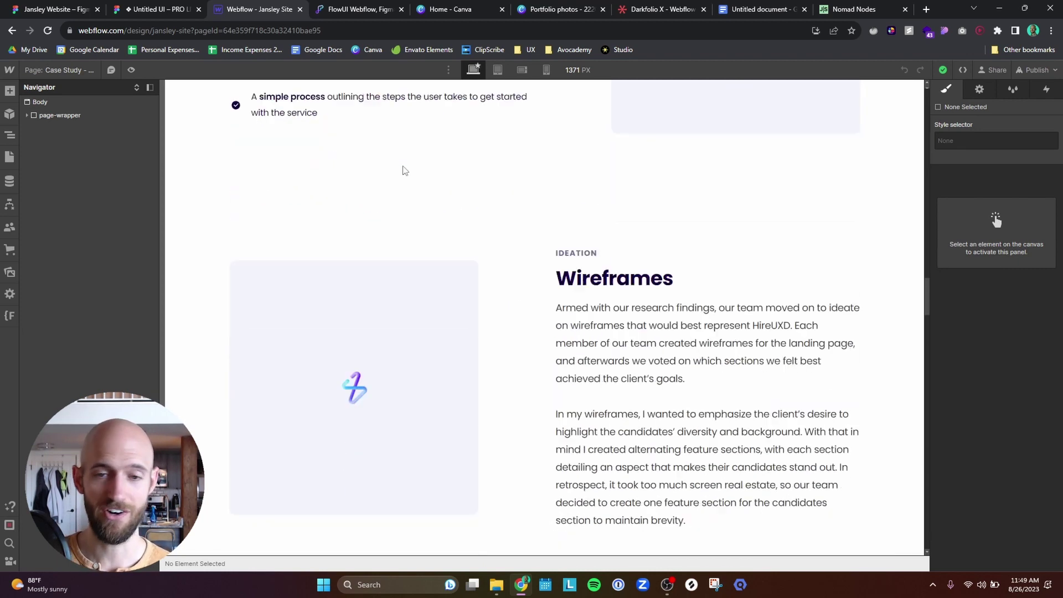
scroll(403, 171, down, 11)
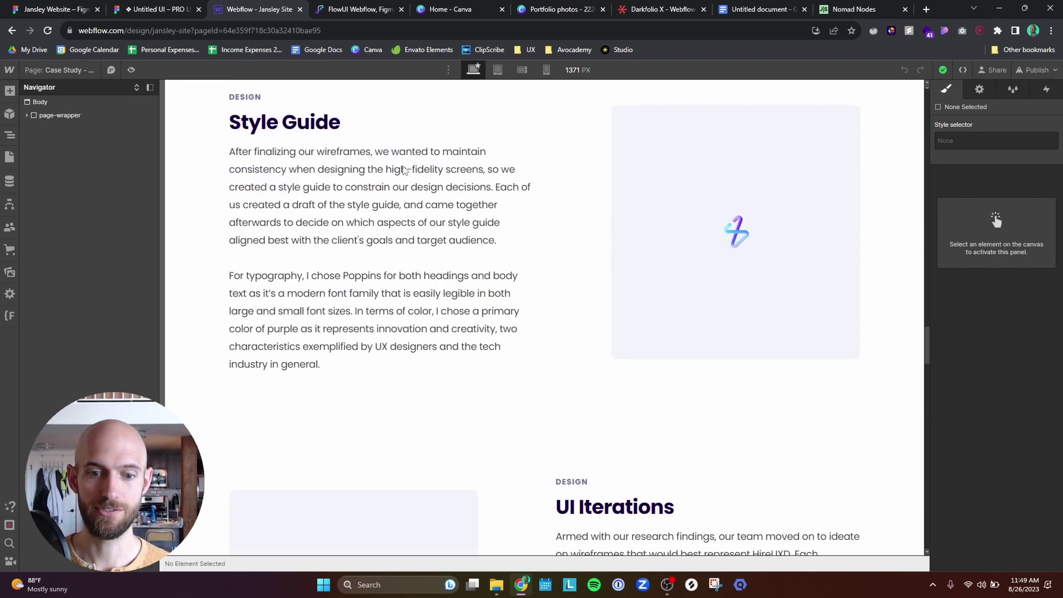
scroll(403, 171, down, 1)
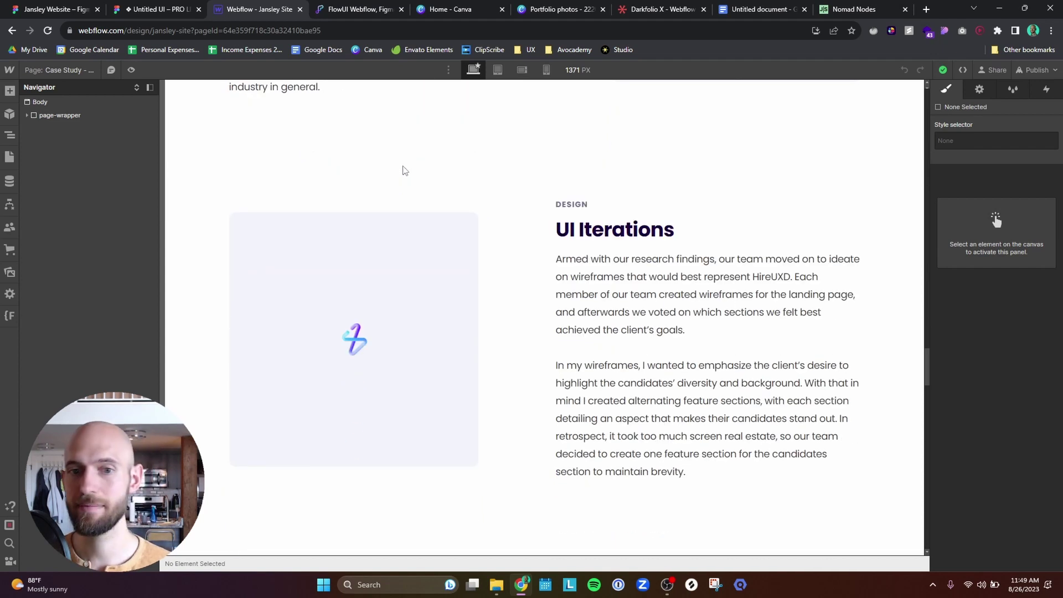
scroll(403, 165, down, 6)
scroll(403, 165, up, 4)
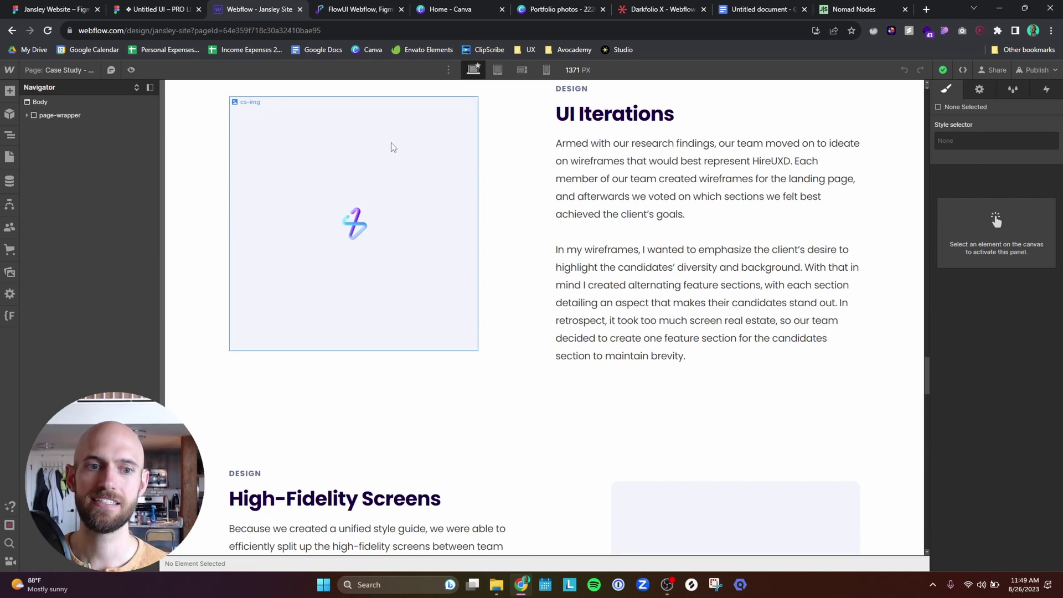
scroll(391, 147, up, 4)
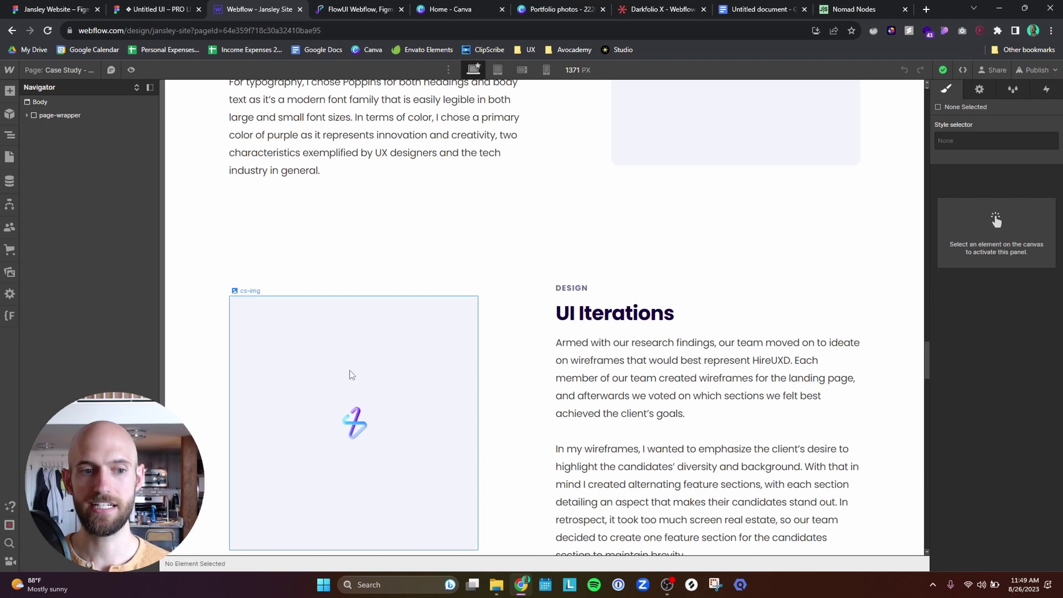
scroll(335, 387, down, 4)
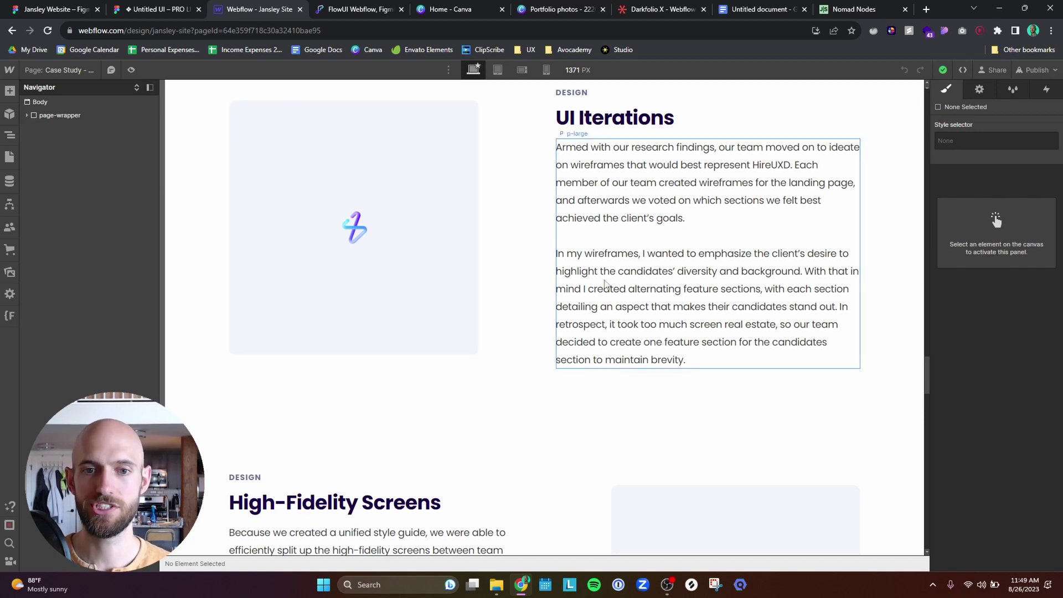
scroll(562, 348, down, 15)
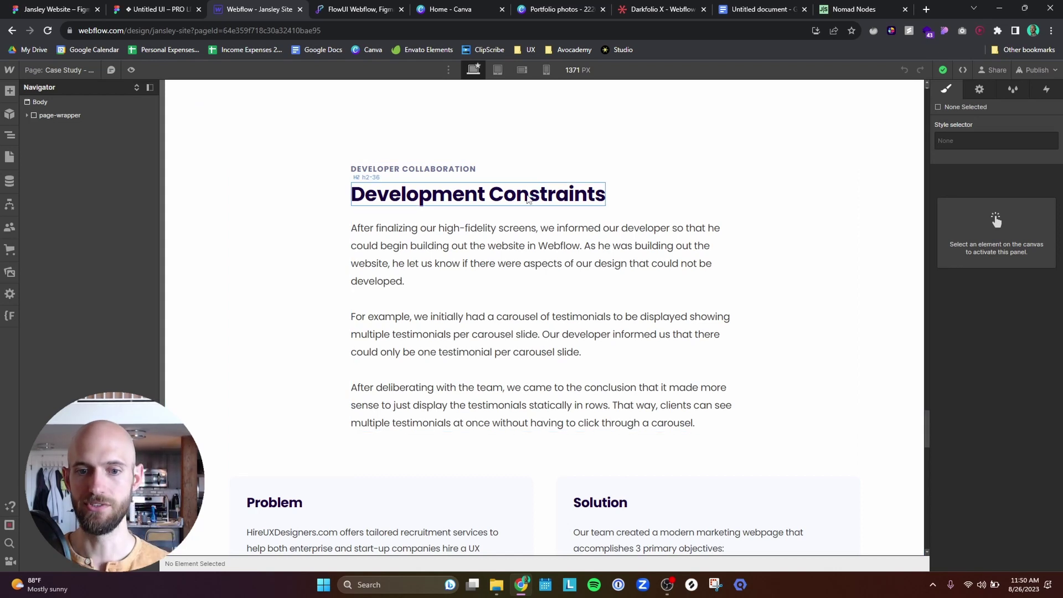
scroll(528, 199, up, 9)
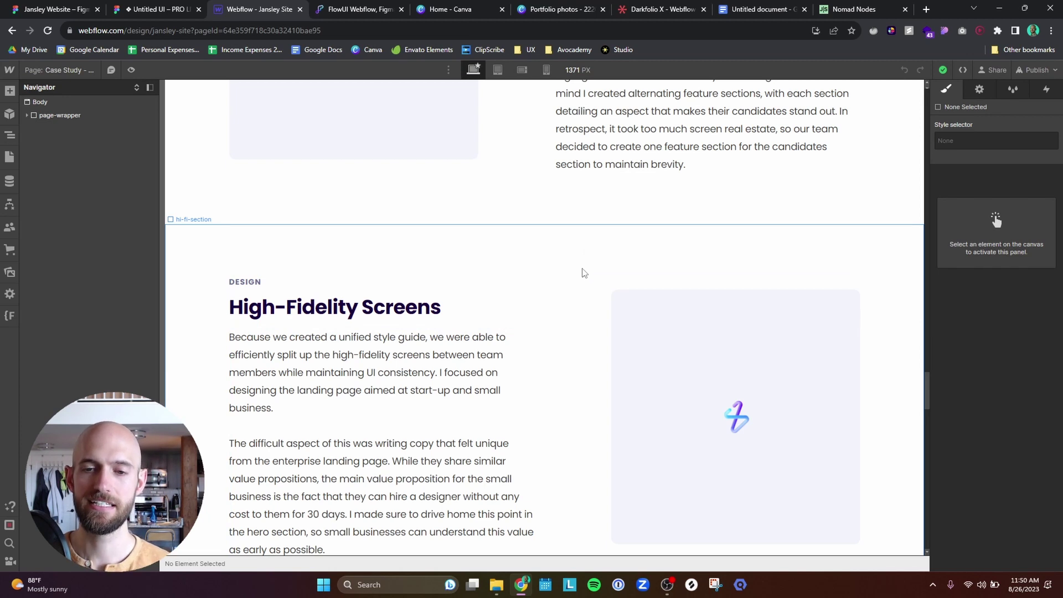
scroll(583, 272, up, 5)
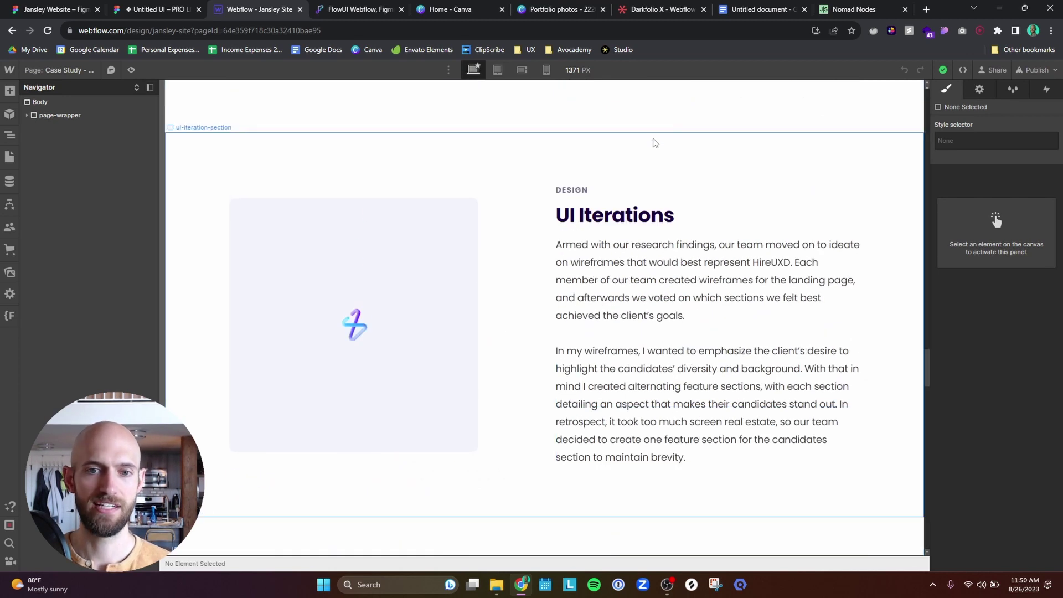
scroll(662, 161, down, 5)
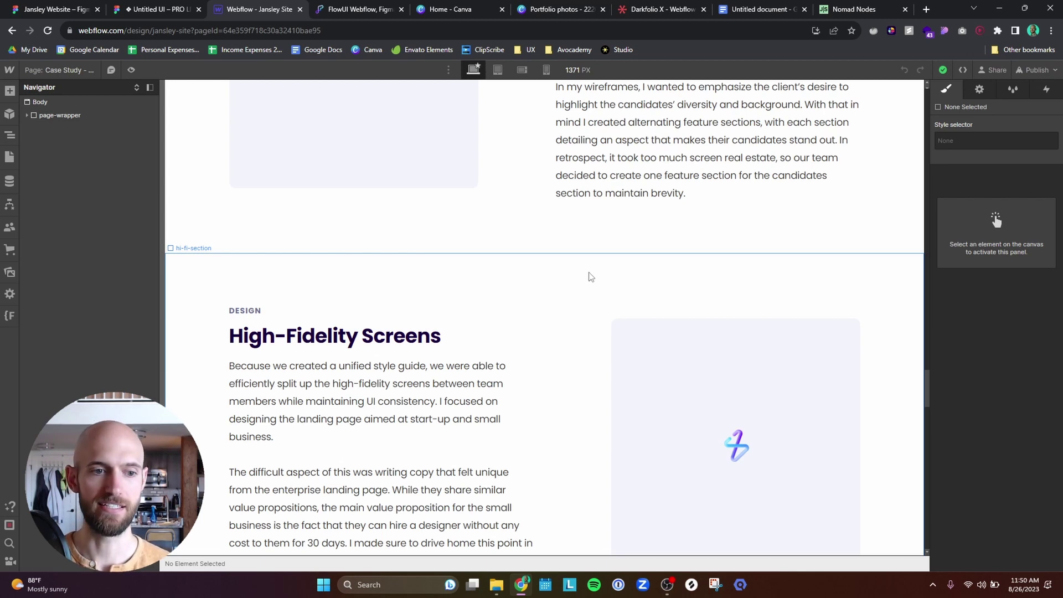
scroll(591, 277, up, 20)
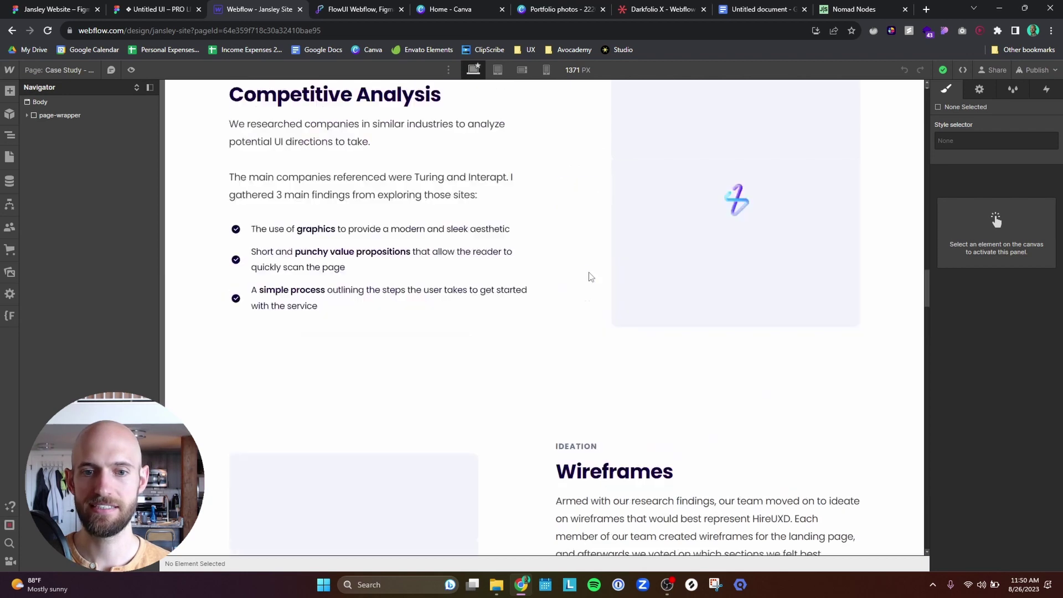
scroll(590, 277, up, 1)
scroll(586, 280, down, 6)
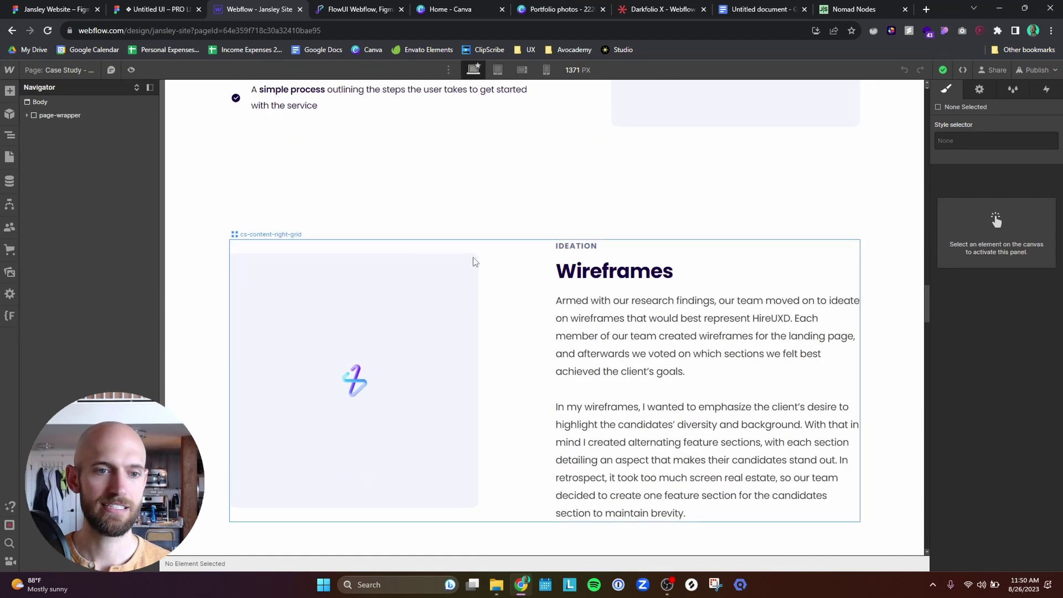
scroll(588, 192, up, 4)
scroll(588, 192, up, 3)
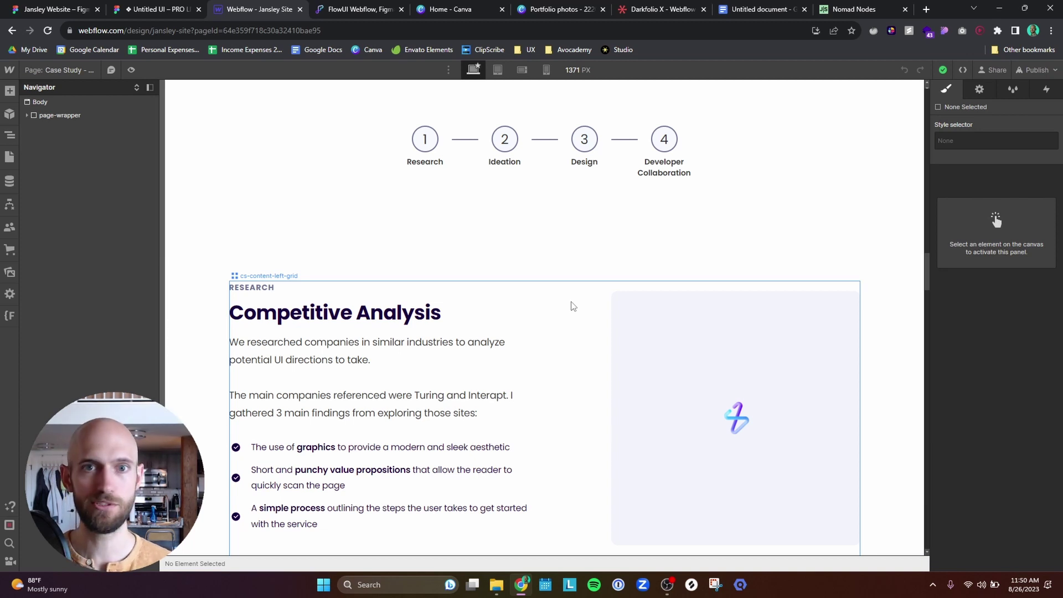
scroll(573, 306, down, 6)
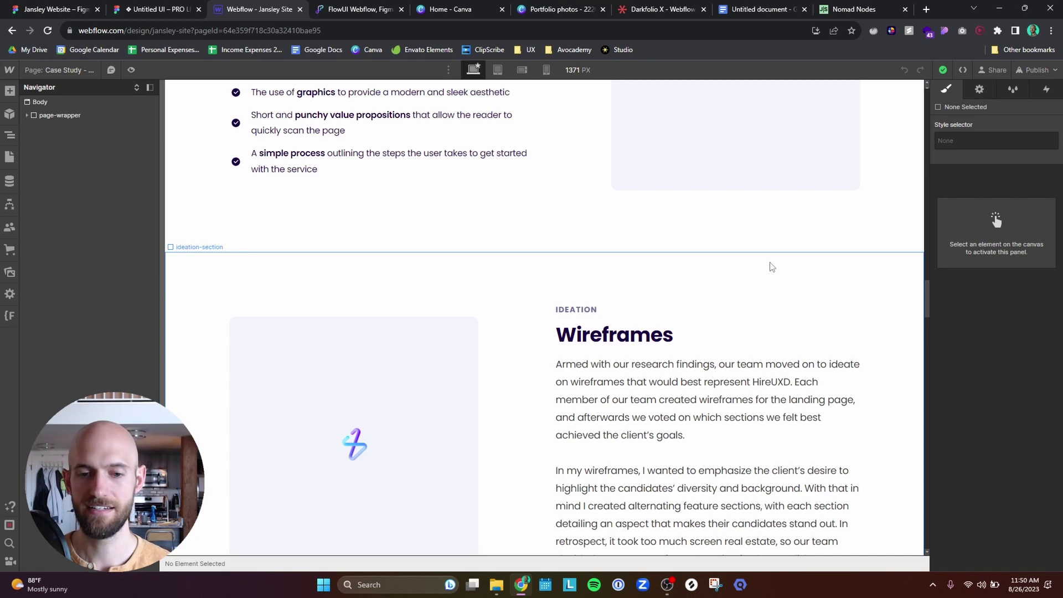
scroll(771, 266, down, 11)
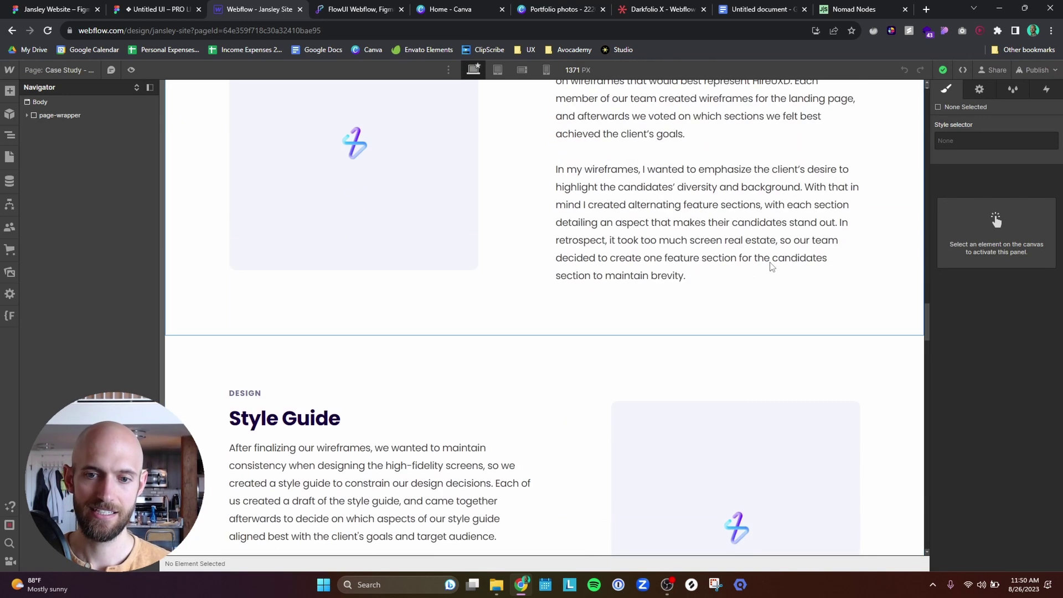
scroll(772, 266, down, 4)
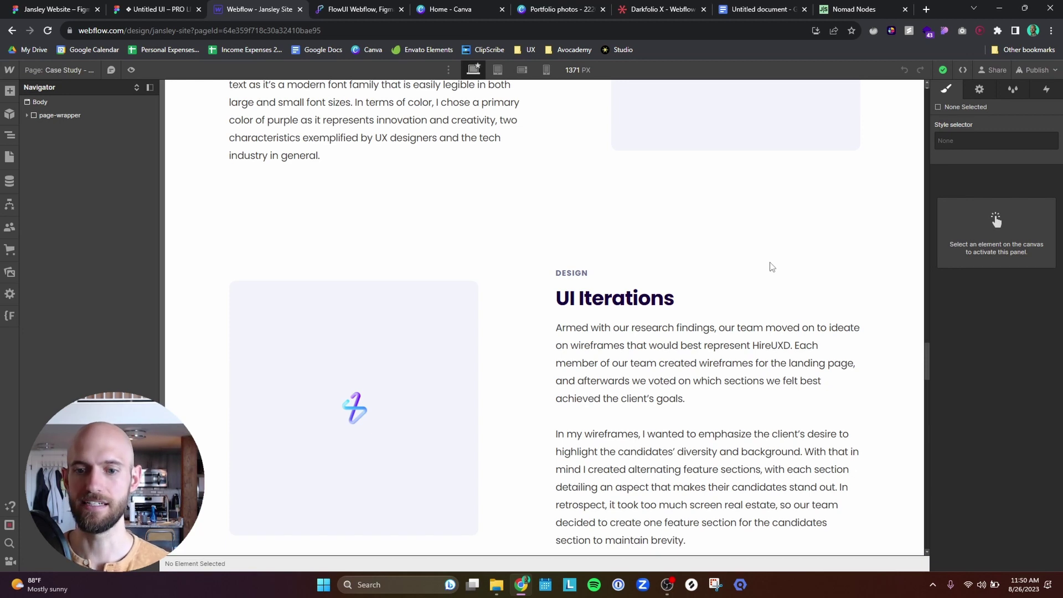
scroll(772, 267, down, 19)
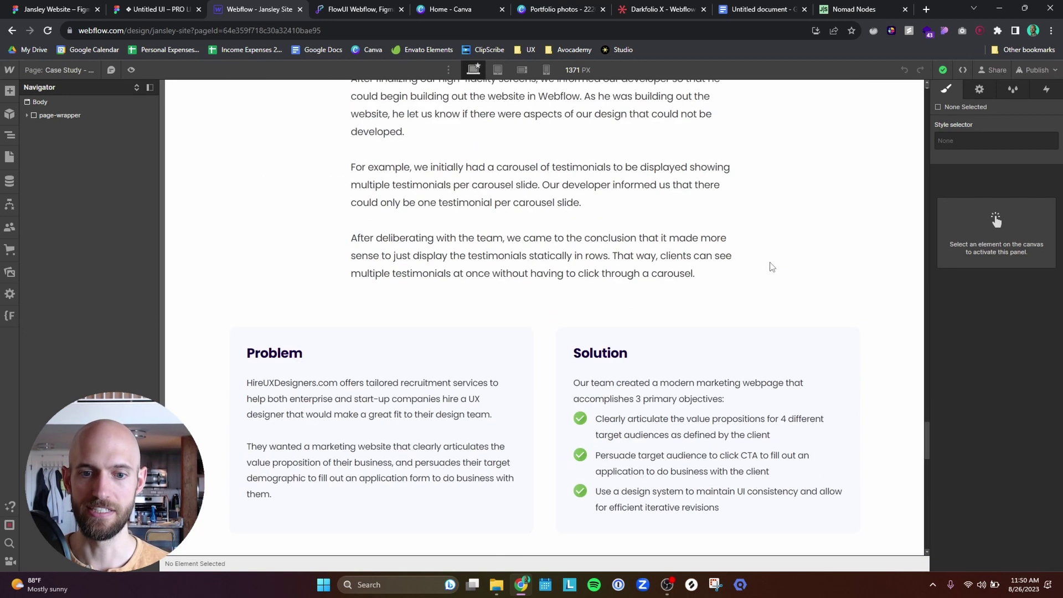
Scroll the Webflow case study page down to its footer and back up.
scroll(772, 267, down, 4)
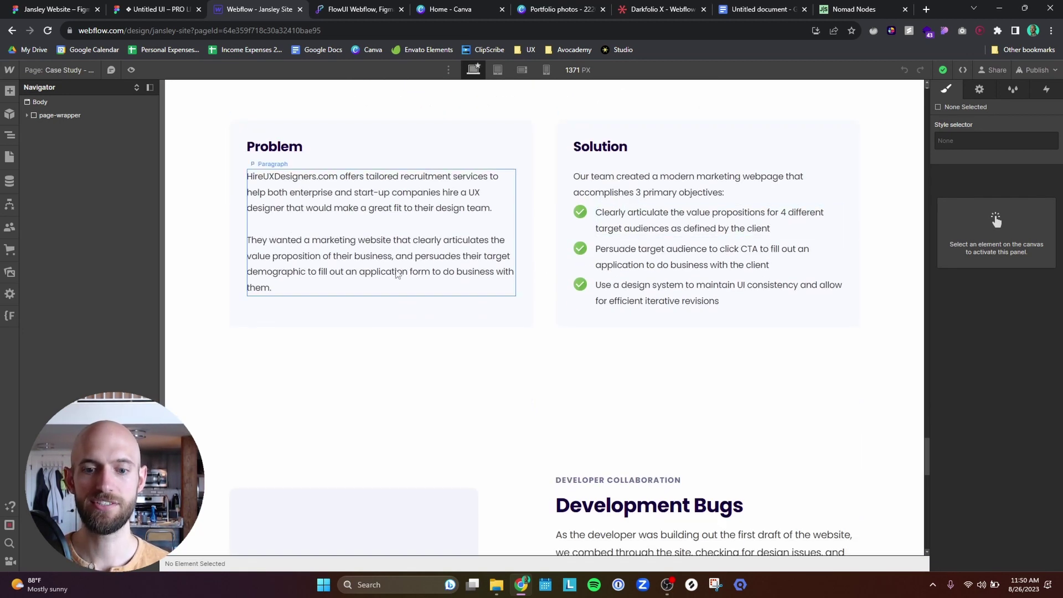
scroll(393, 277, up, 5)
scroll(410, 301, down, 20)
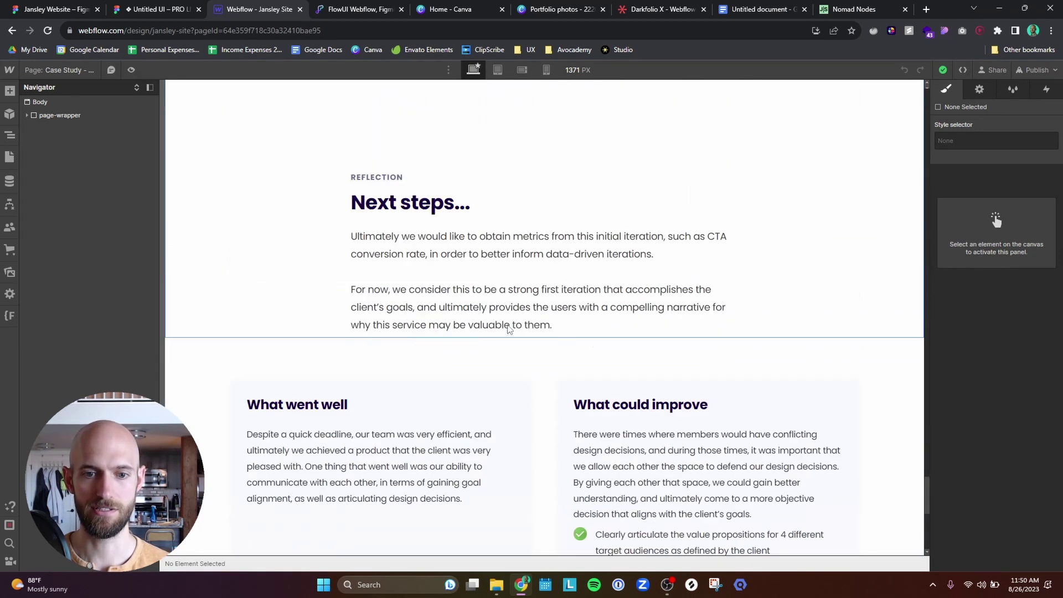
scroll(509, 329, down, 1)
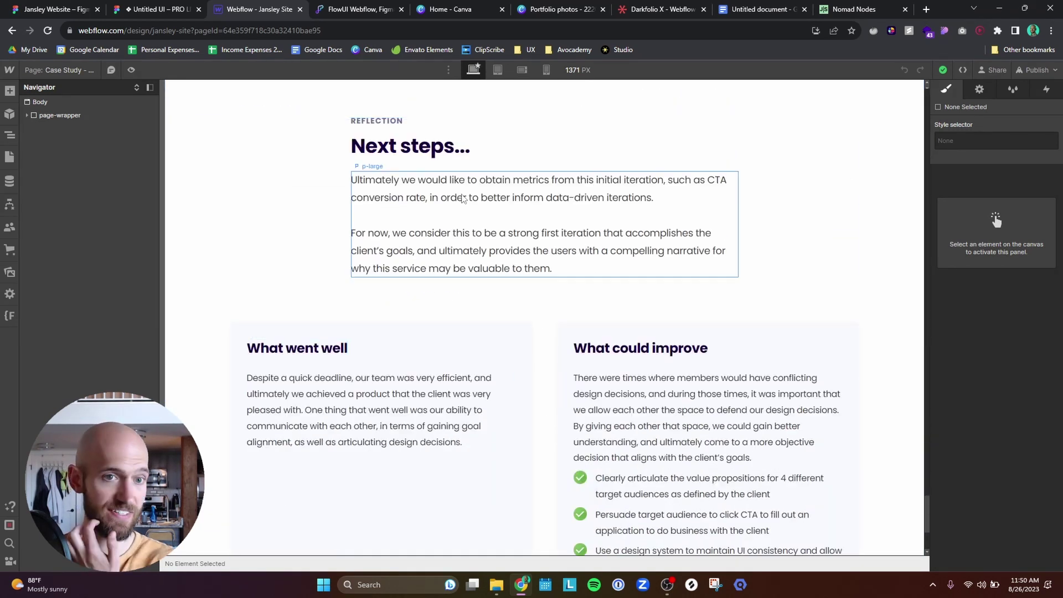
scroll(456, 243, down, 2)
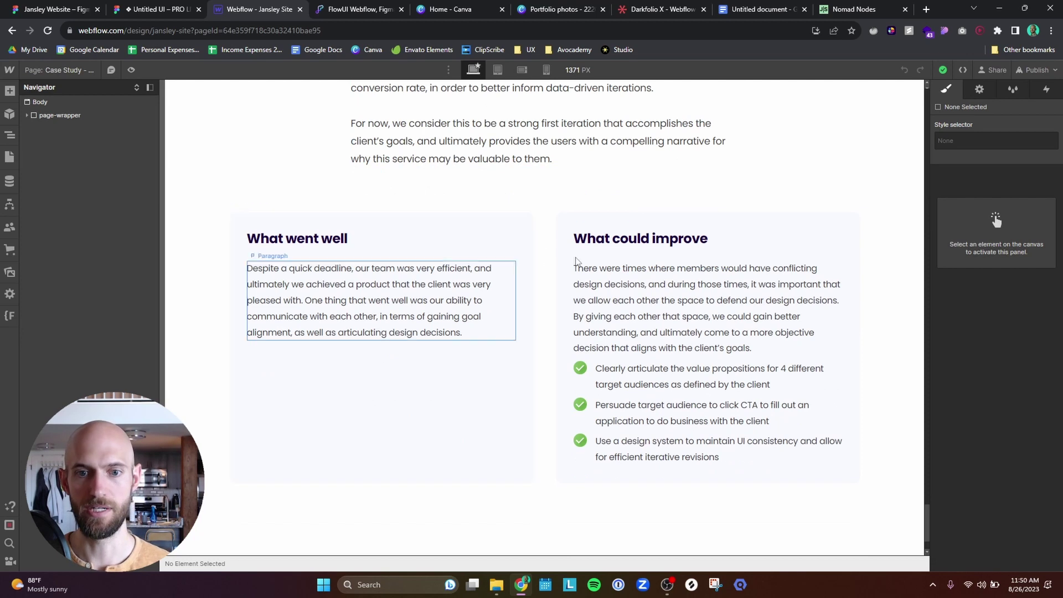
scroll(796, 267, down, 2)
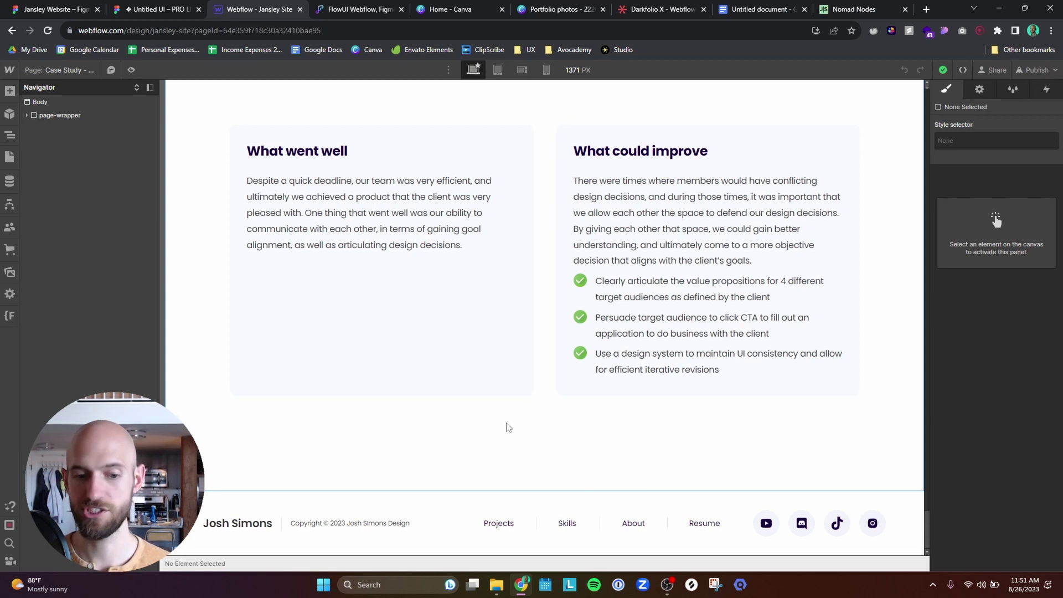
scroll(553, 410, up, 10)
scroll(621, 415, up, 10)
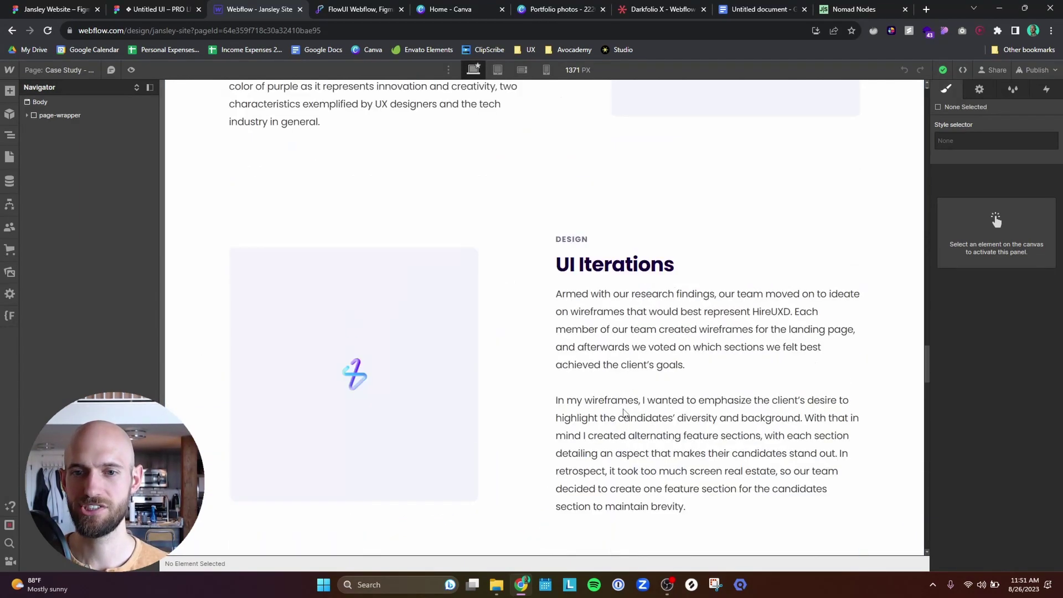
scroll(624, 413, up, 20)
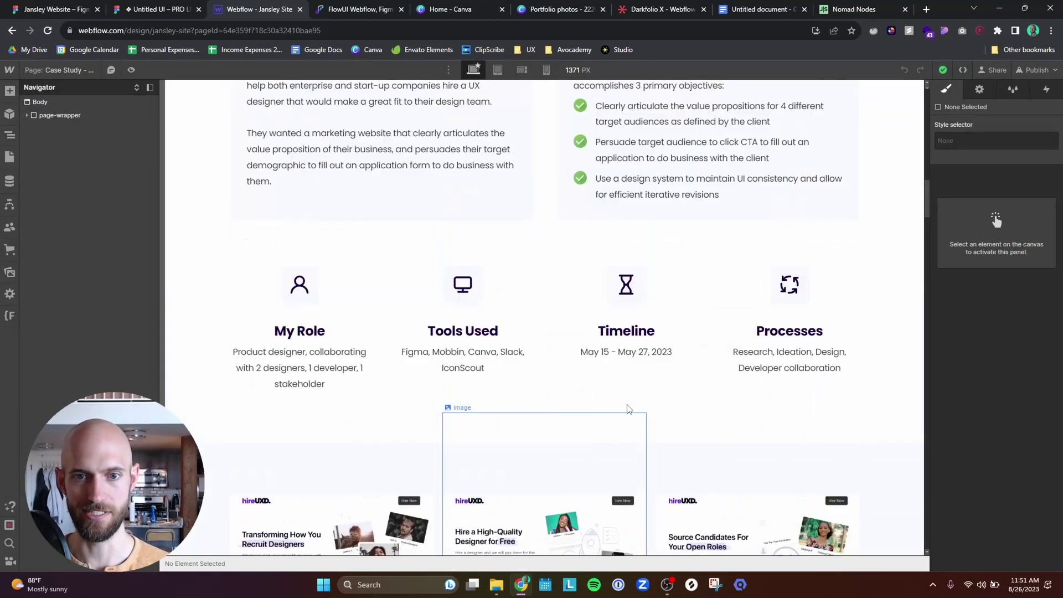
scroll(627, 409, up, 15)
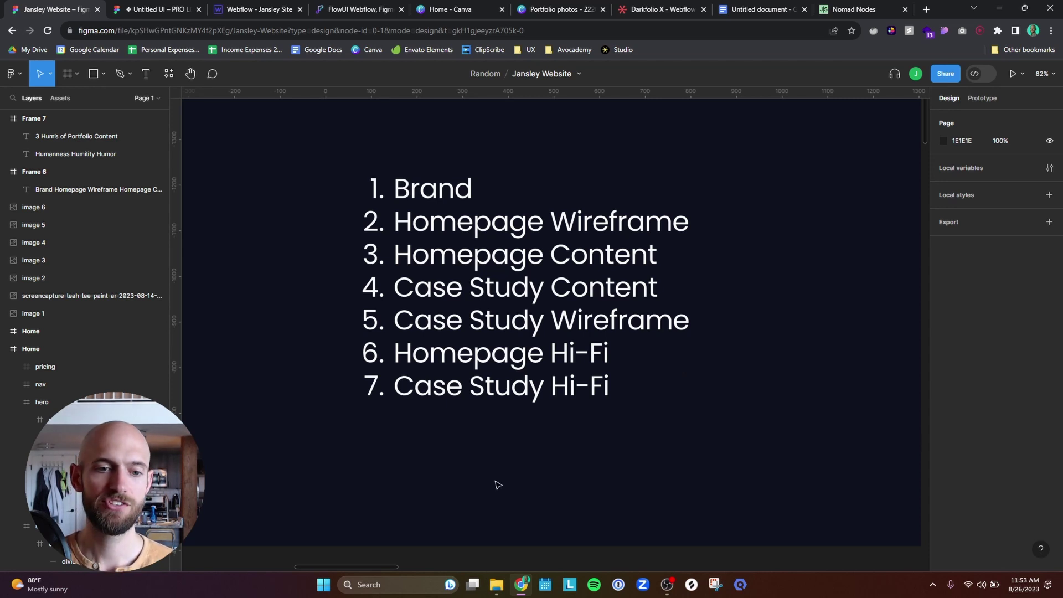
Scroll the Figma canvas to the old Home frame, then return to Webflow's Home page.
scroll(295, 443, down, 10)
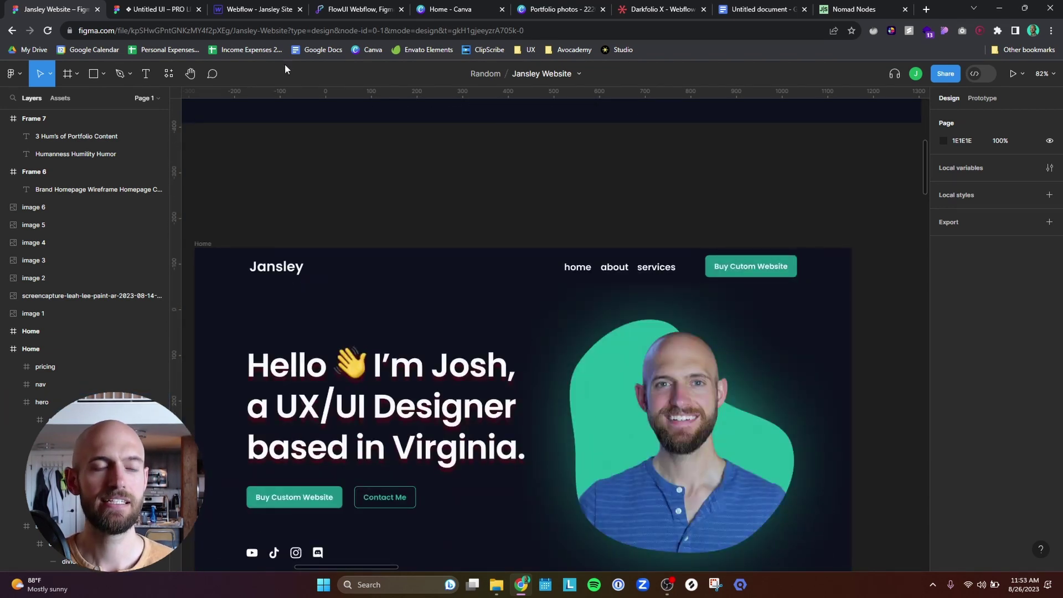
key(ctrl+3)
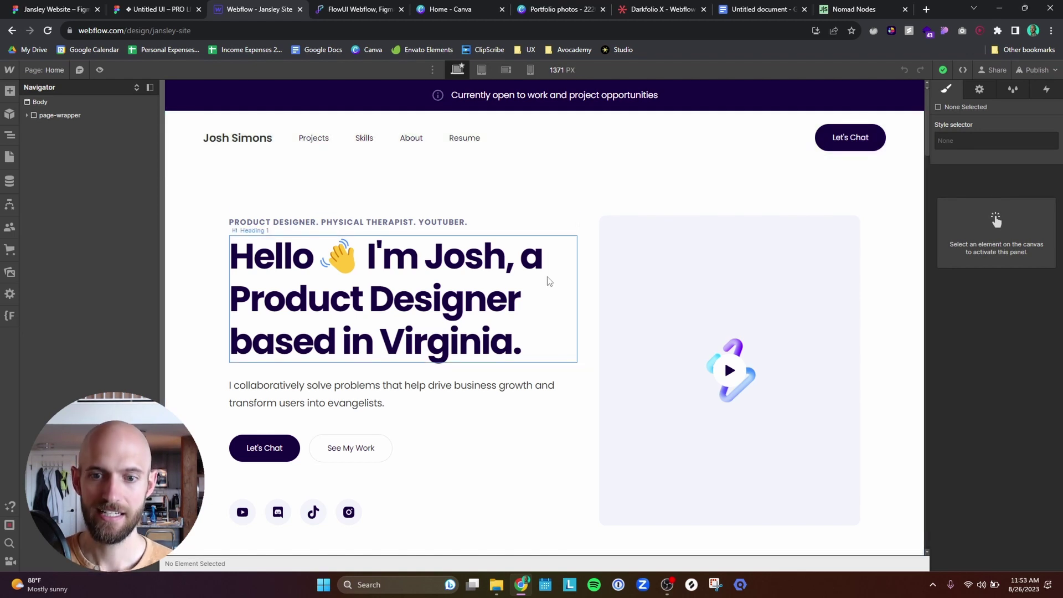
Select the home page's projects section, then switch to Canva's Portfolio photos design.
scroll(547, 281, down, 3)
scroll(547, 281, up, 3)
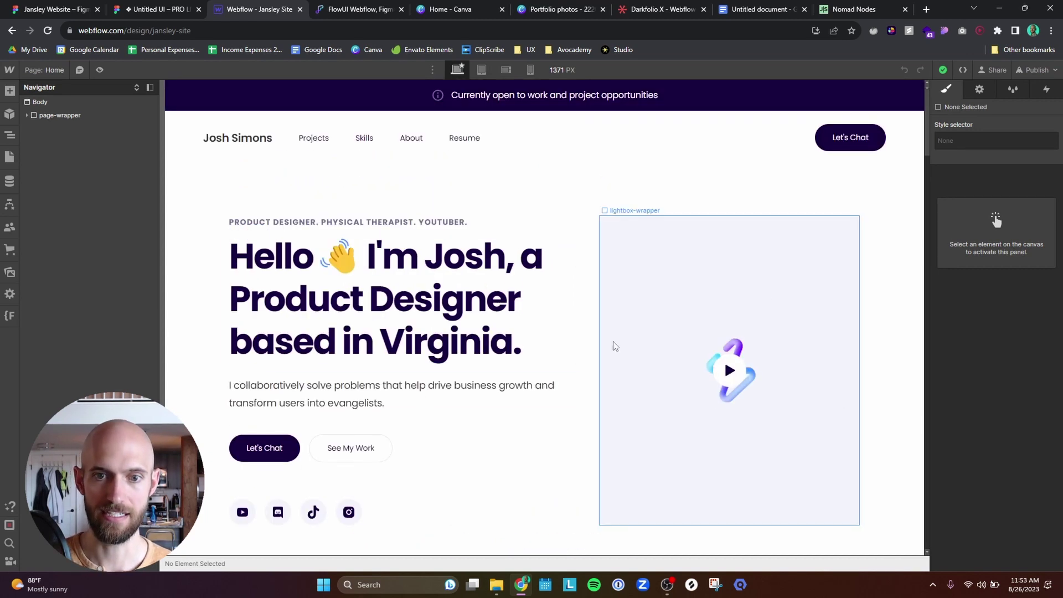
scroll(498, 299, down, 5)
scroll(465, 287, up, 5)
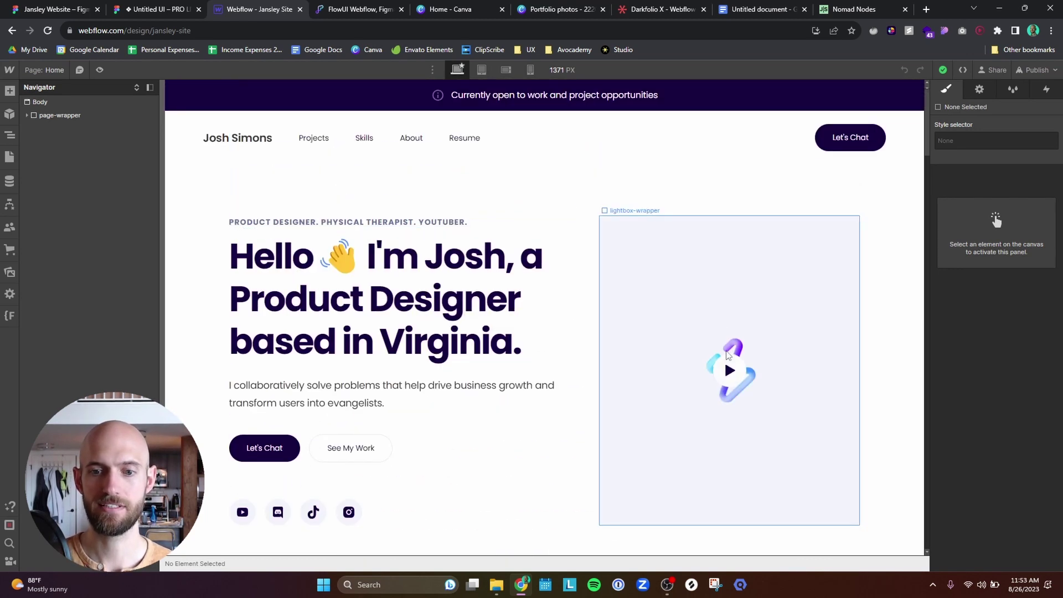
scroll(719, 361, down, 10)
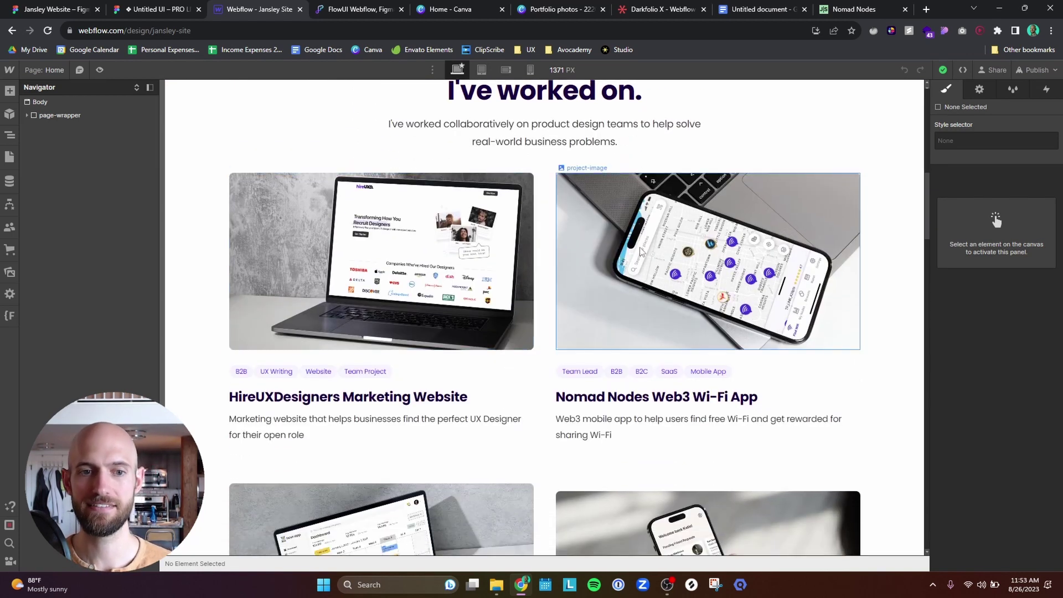
click(891, 217)
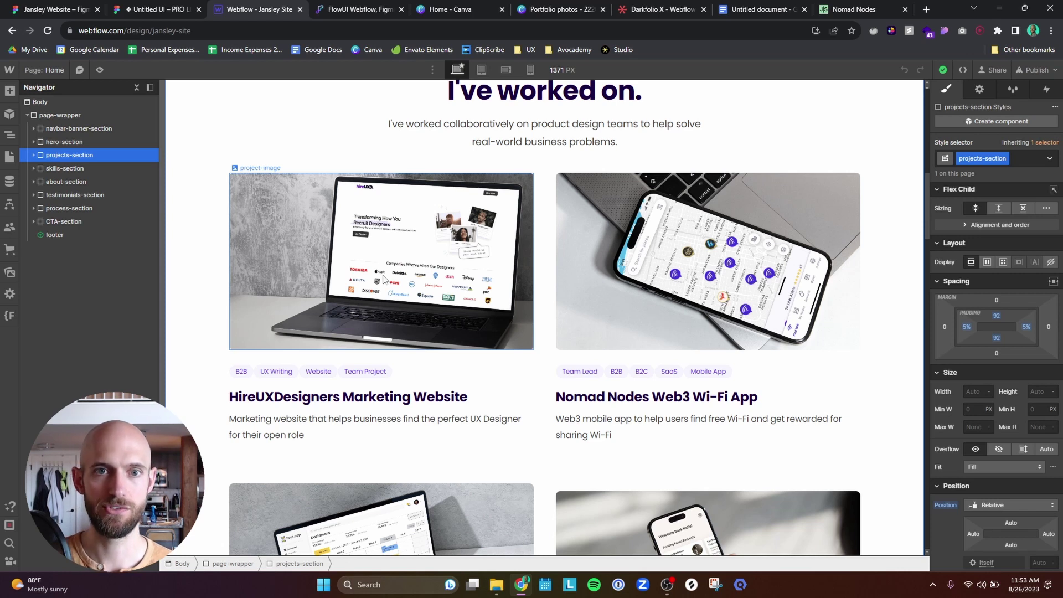
click(523, 14)
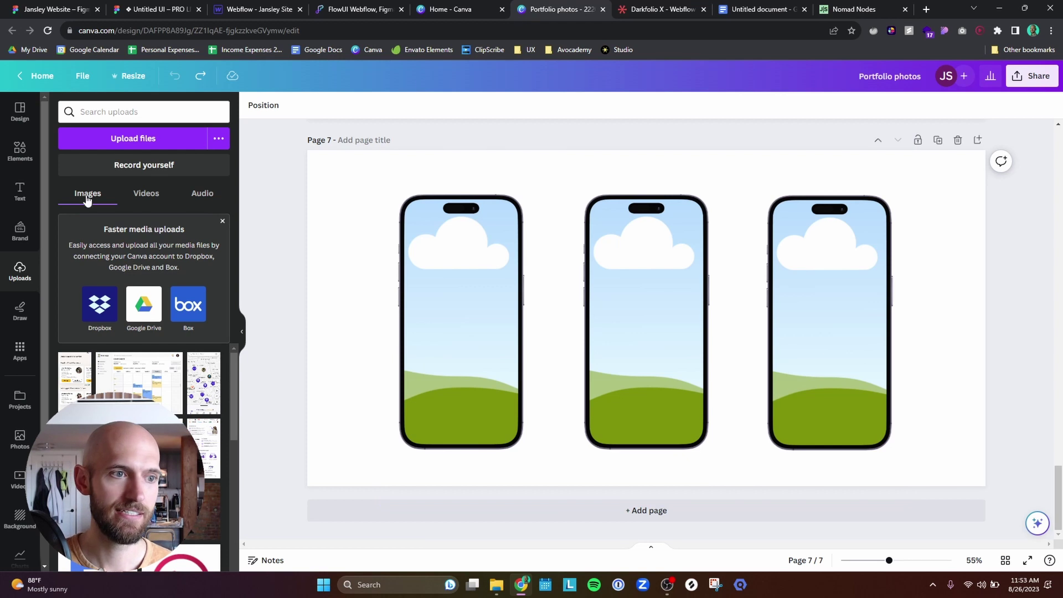
Search Canva elements for 'mockups' and open the device mockups library.
click(13, 154)
click(89, 111)
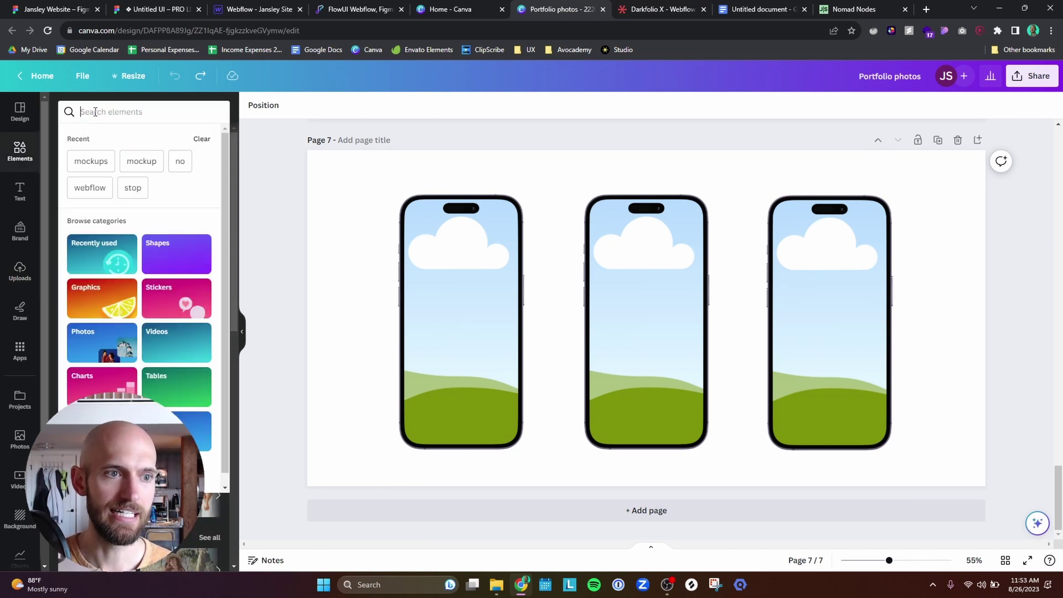
text(mockups)
key(Return)
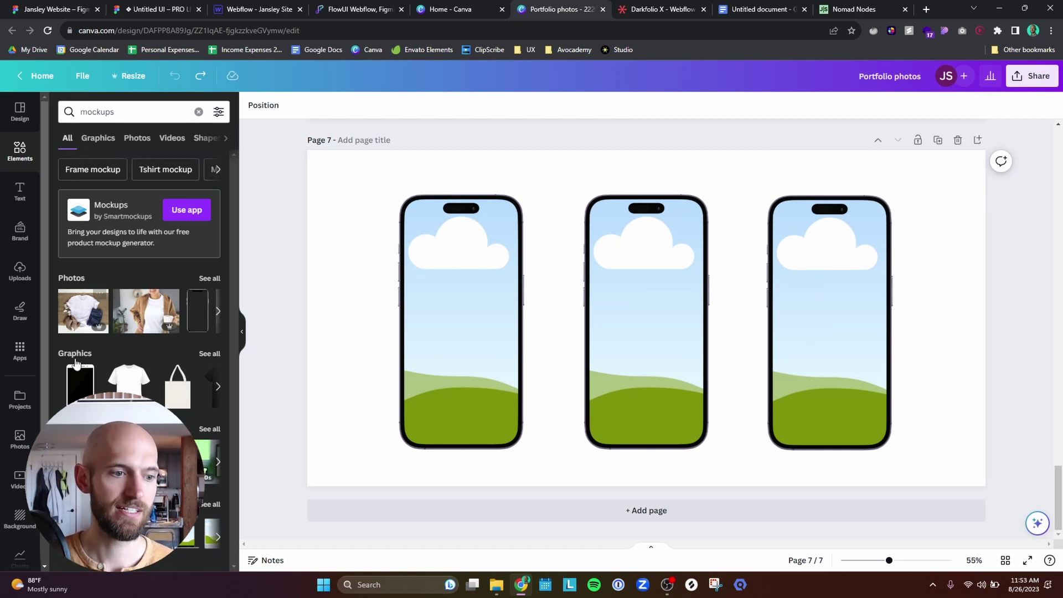
scroll(18, 548, down, 2)
click(18, 548)
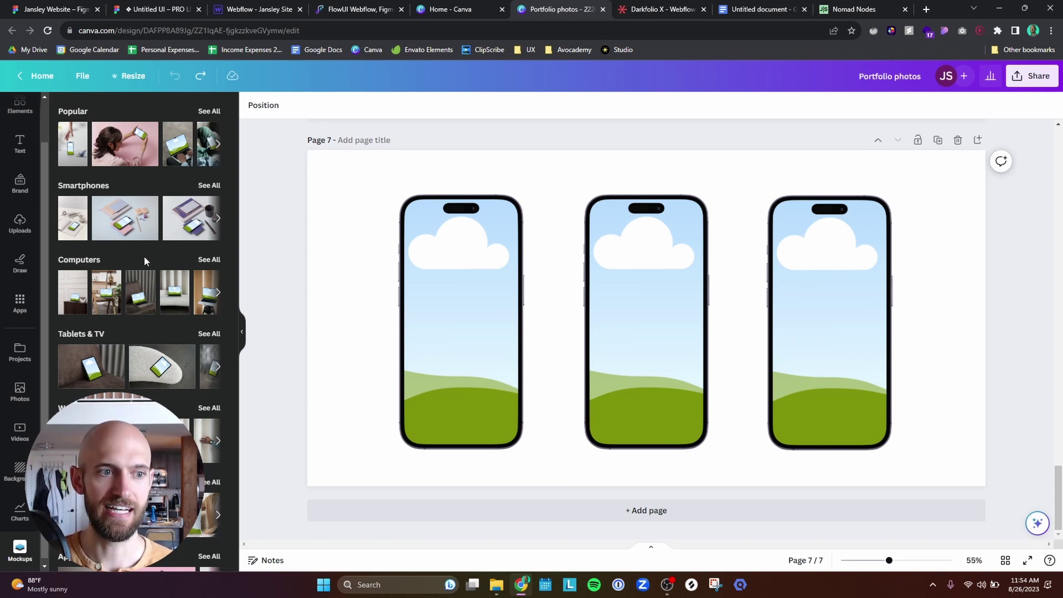
From Computers mockups, select the three-phone mockup and drop the map screenshot into its right phone.
click(203, 185)
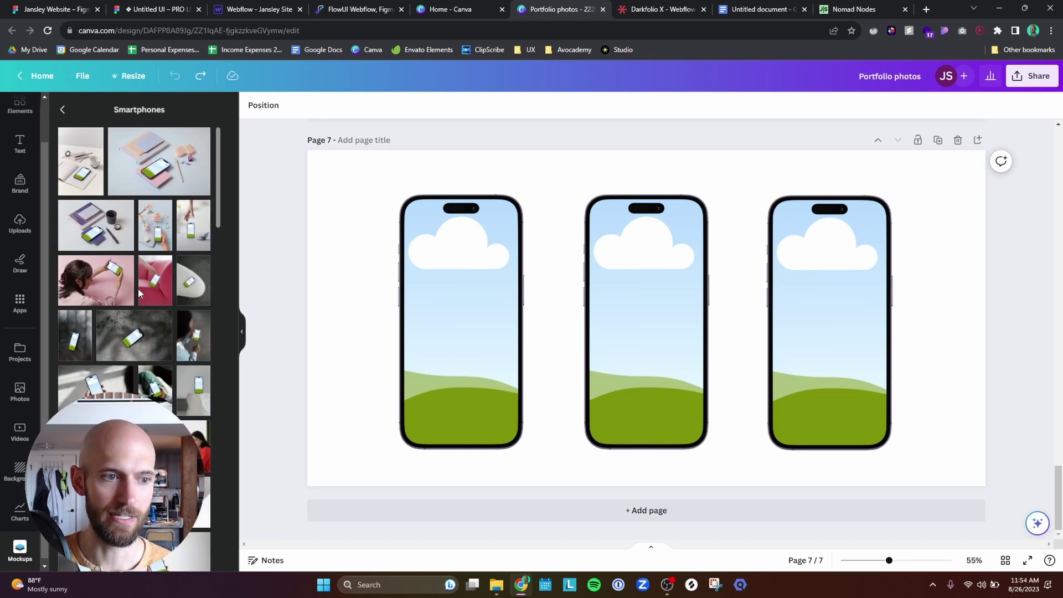
scroll(100, 278, down, 3)
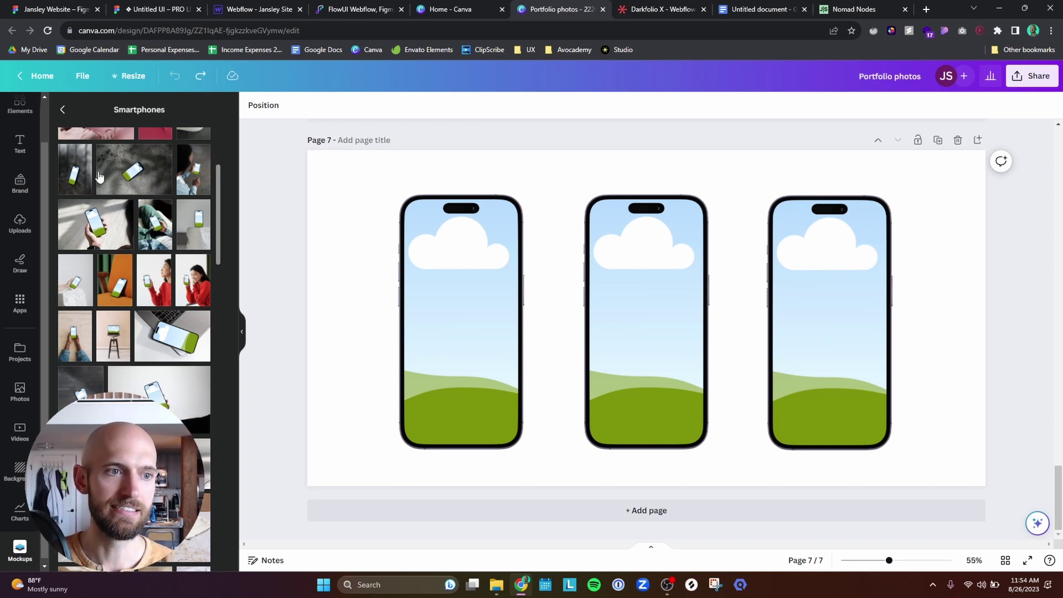
click(62, 109)
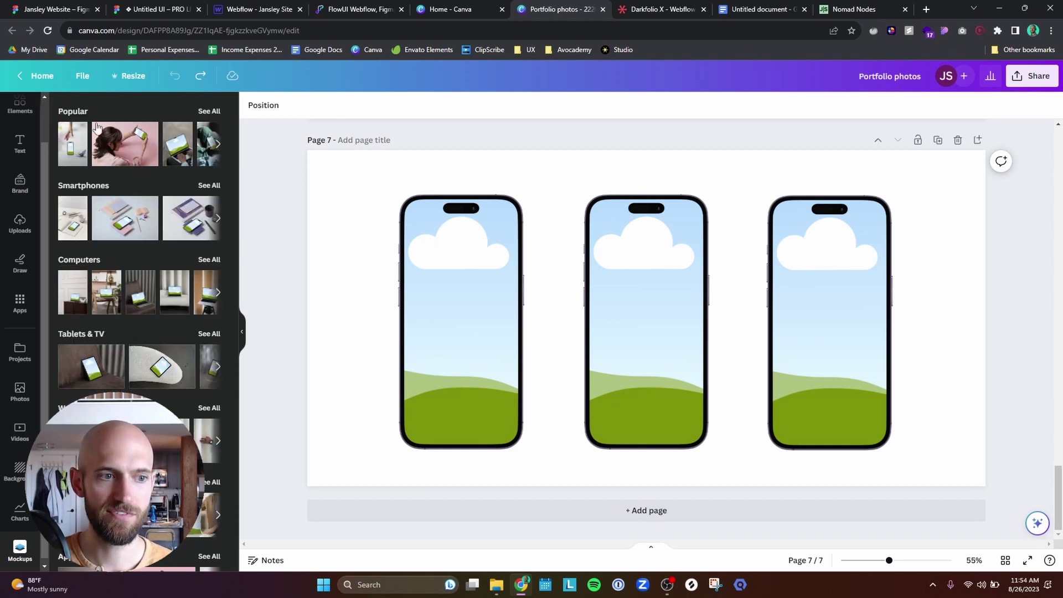
click(209, 259)
scroll(163, 345, down, 10)
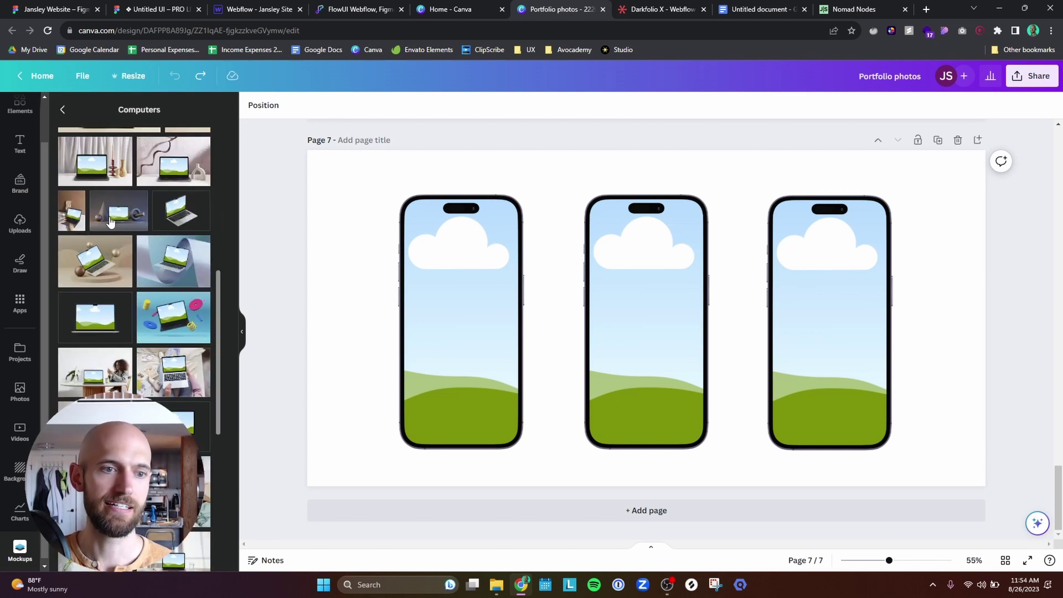
click(581, 302)
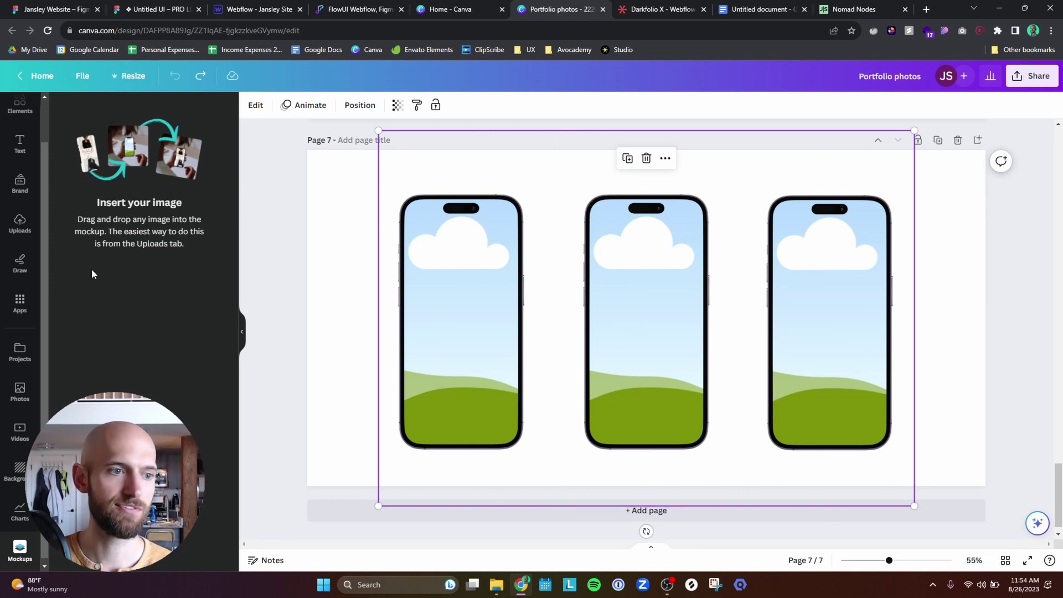
click(18, 222)
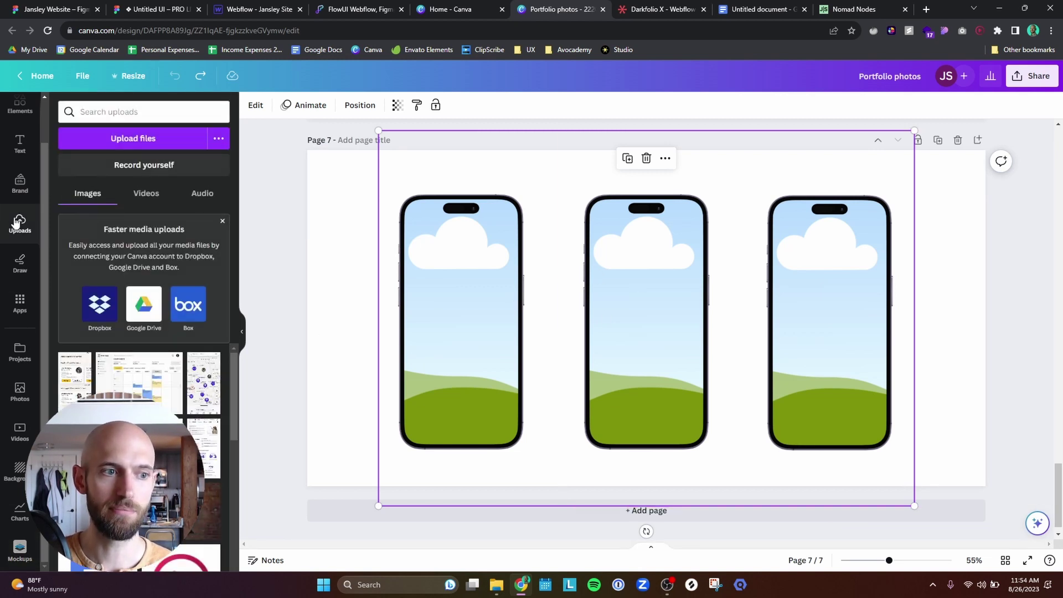
drag(206, 383, 603, 333)
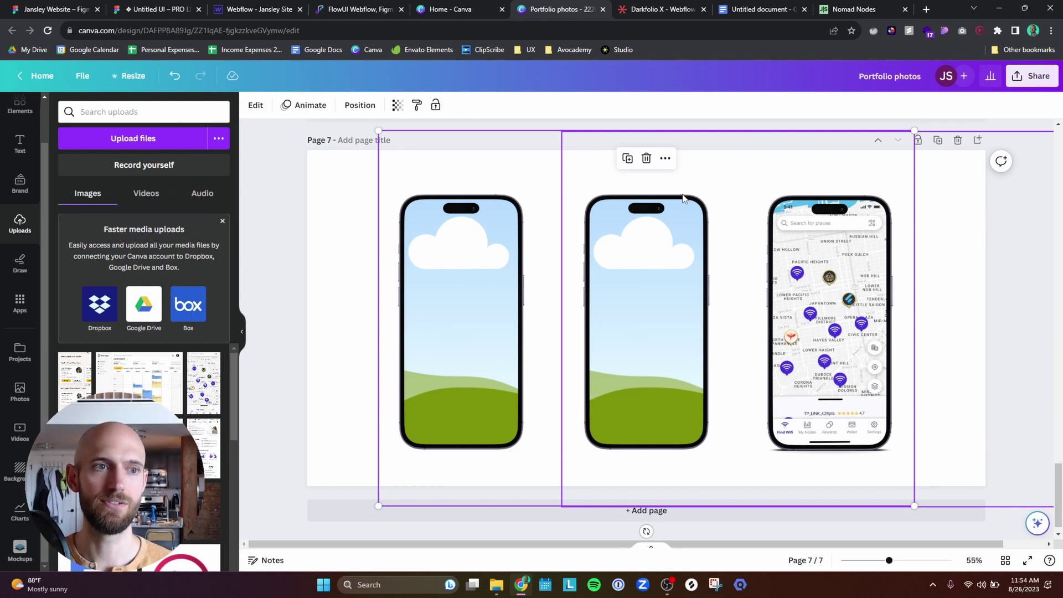
Return to Webflow's Home page after checking the Figma plan, and show the site's Pages list.
click(244, 11)
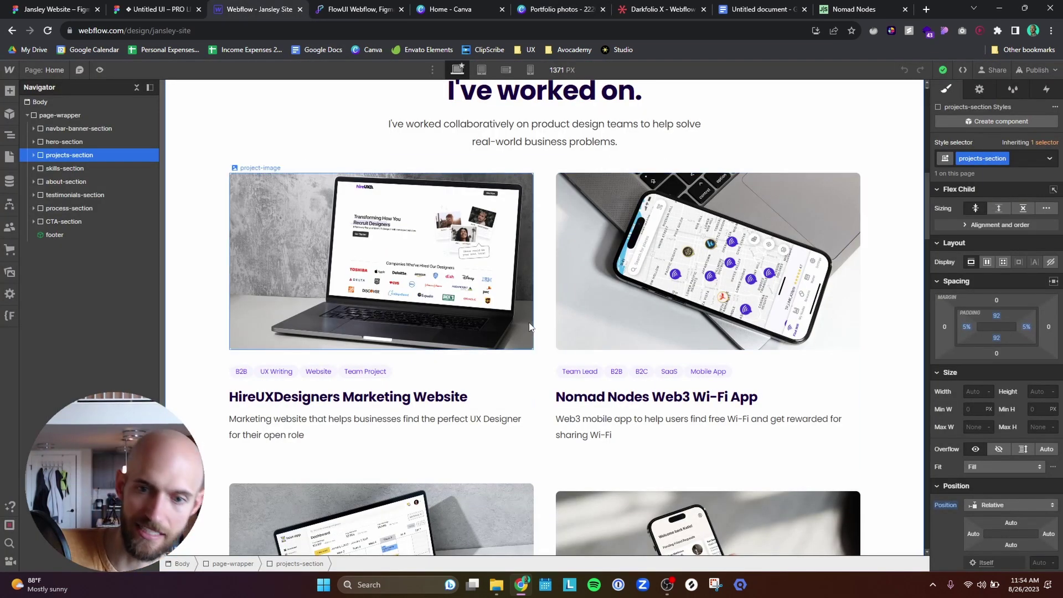
key(ctrl+1)
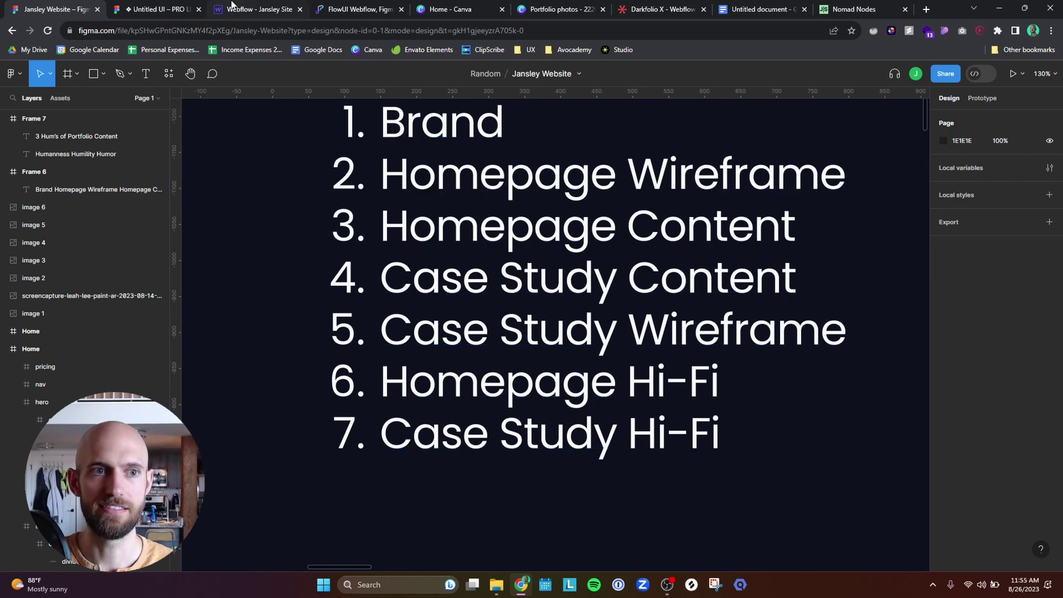
click(233, 9)
click(58, 71)
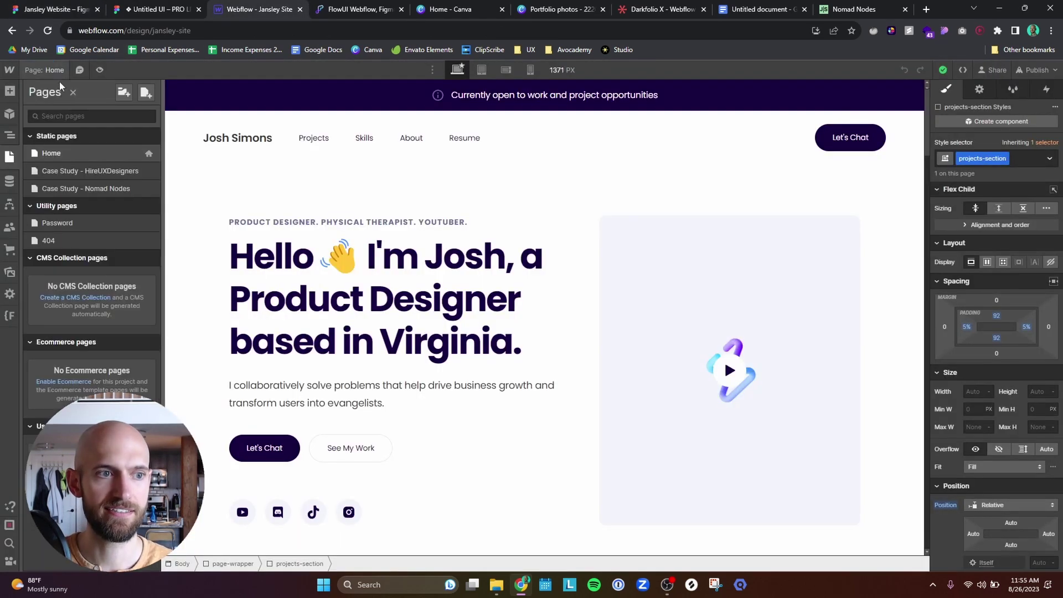
Open the Case Study - Nomad Nodes page and scroll through its Introduction, Problem and Solution sections.
click(92, 191)
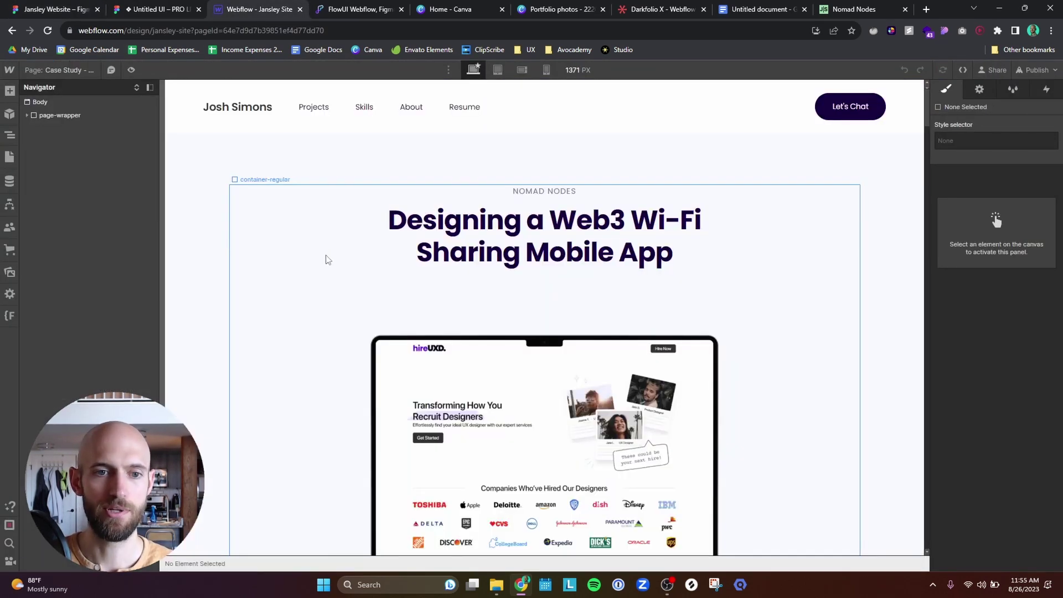
scroll(326, 260, down, 5)
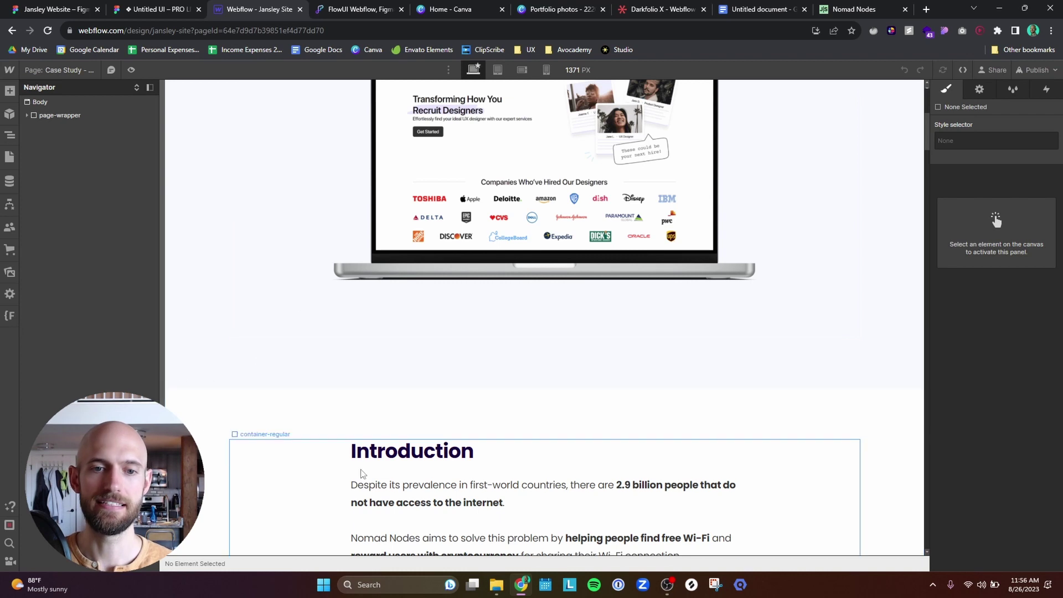
scroll(572, 449, down, 6)
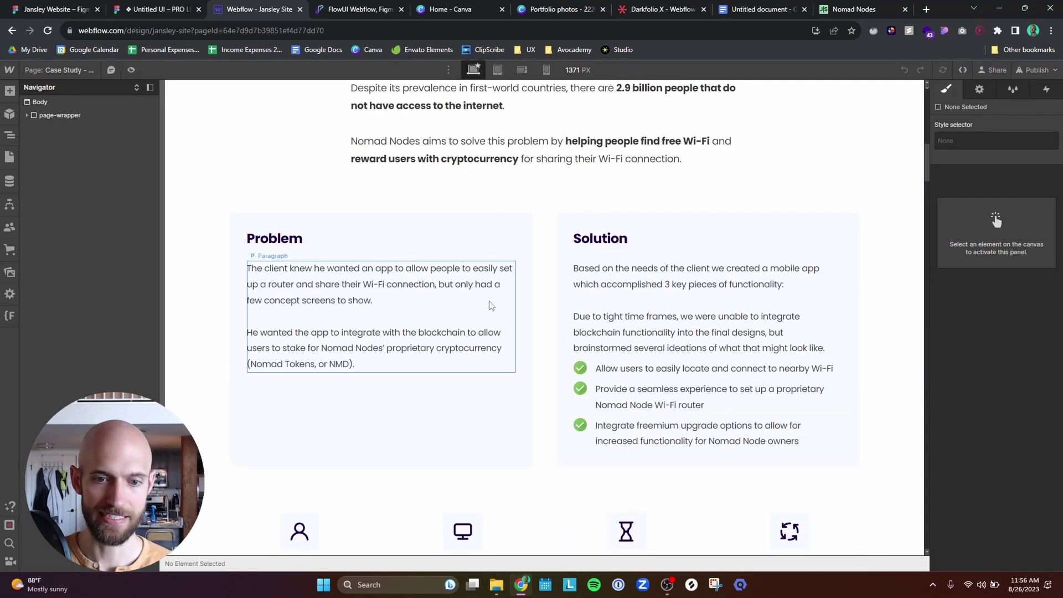
scroll(491, 306, down, 3)
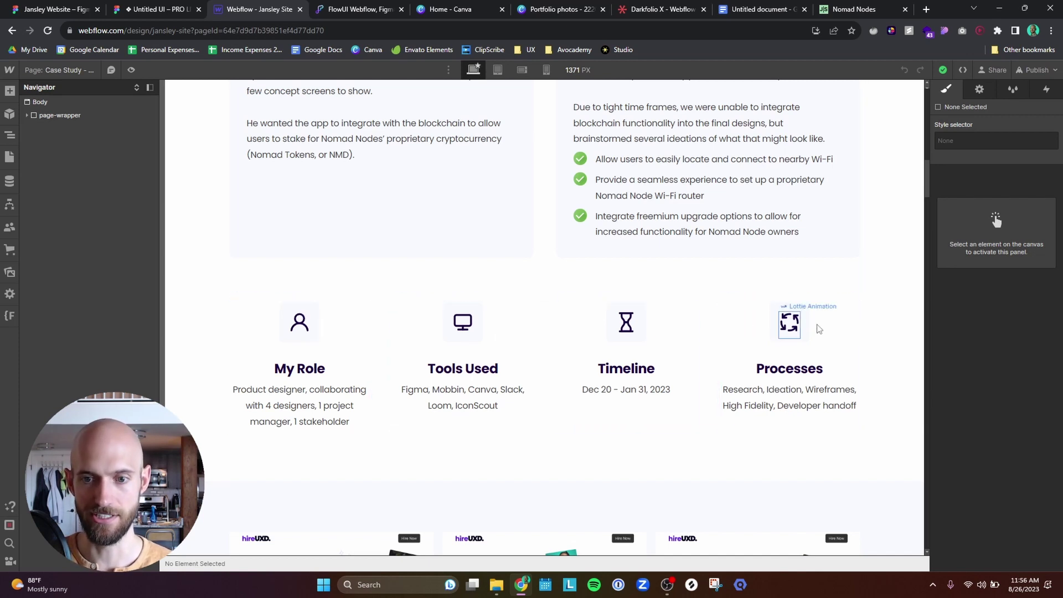
scroll(819, 330, down, 20)
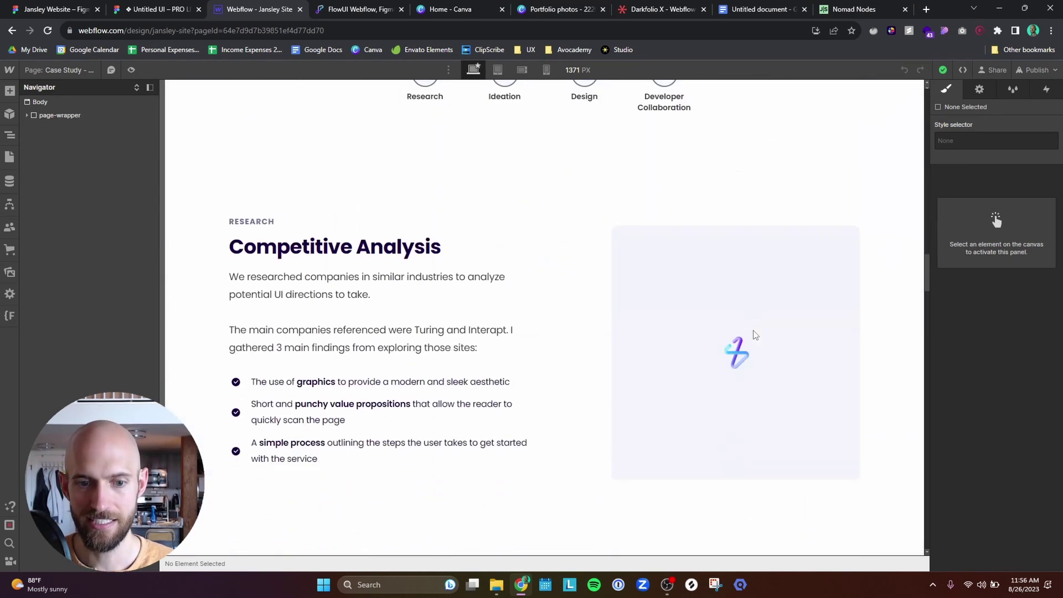
scroll(753, 335, up, 3)
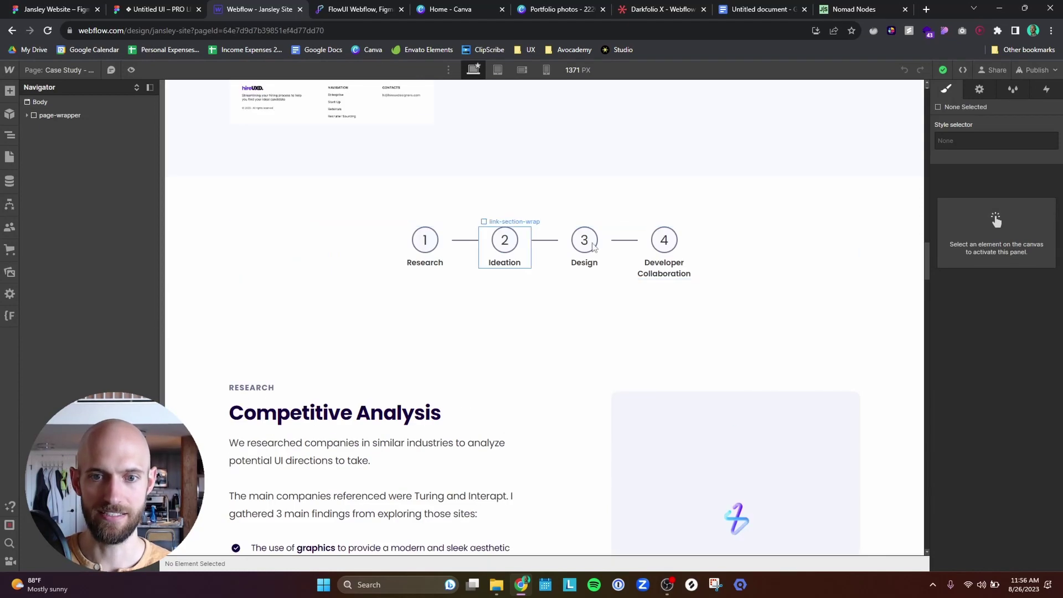
scroll(665, 255, down, 4)
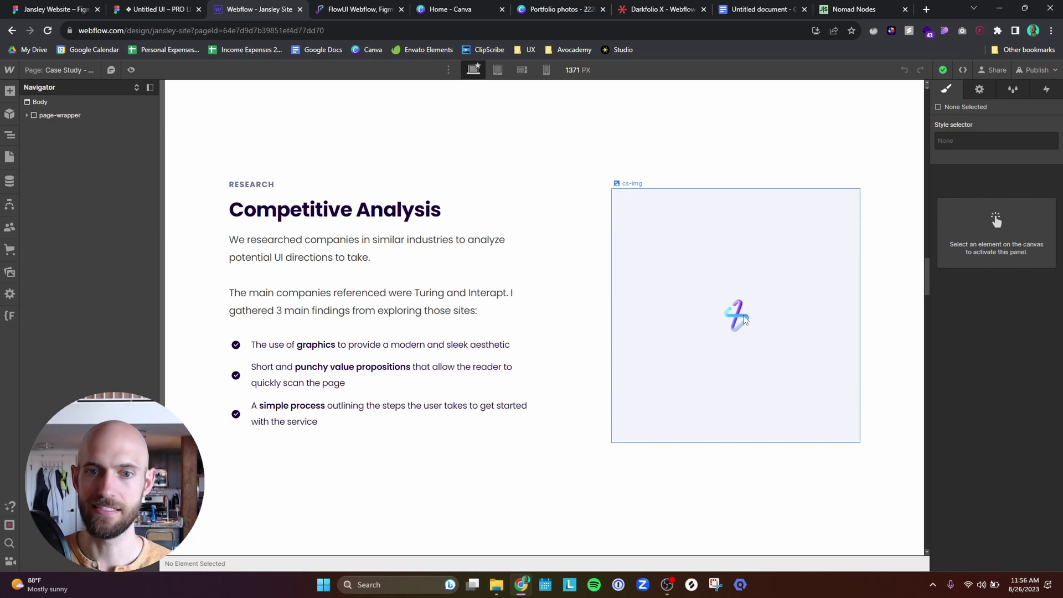
scroll(743, 319, down, 20)
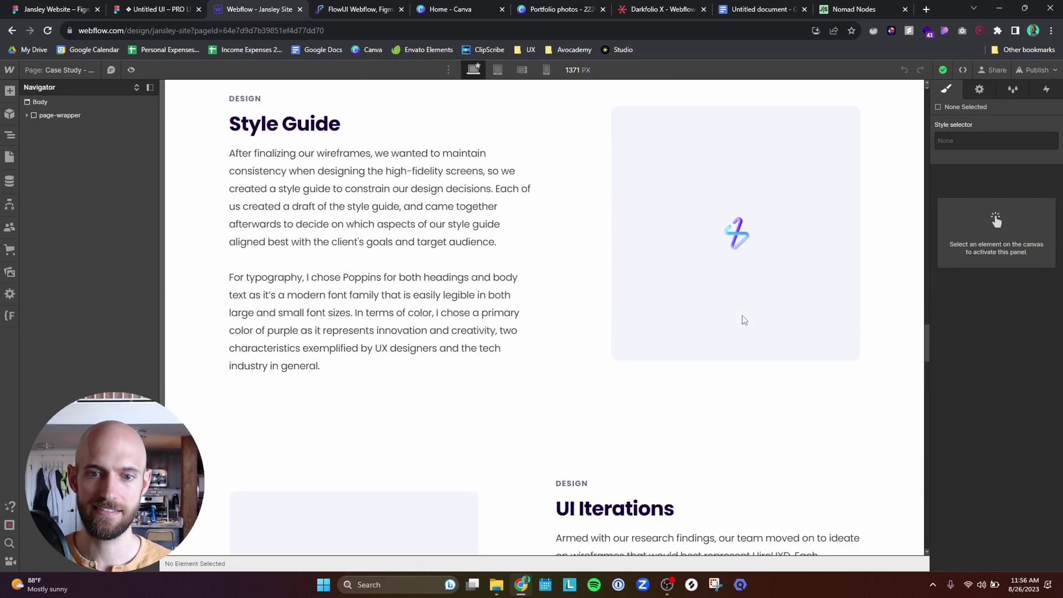
scroll(743, 320, down, 20)
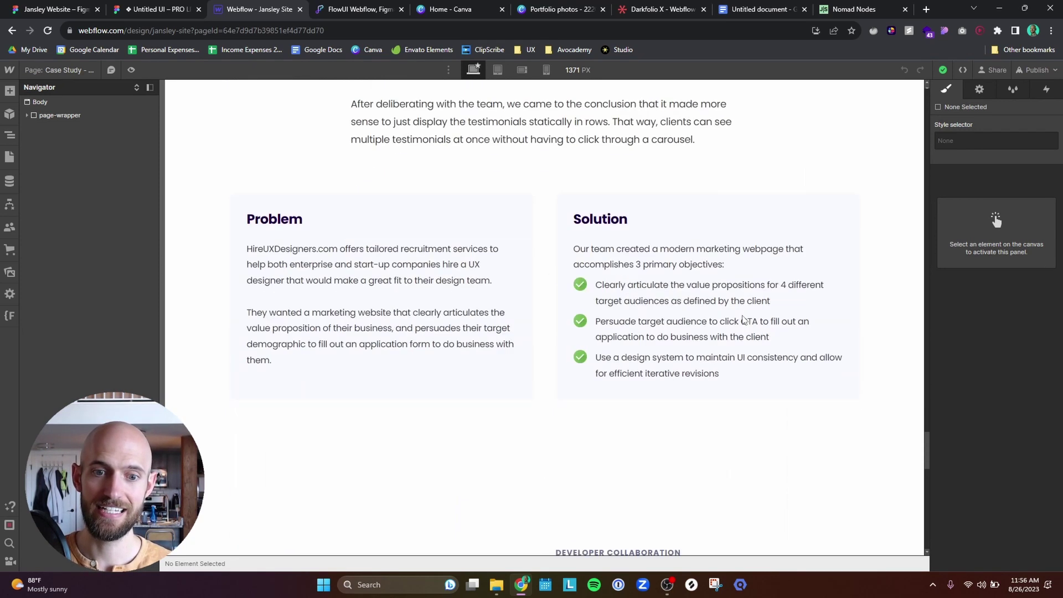
scroll(743, 320, down, 10)
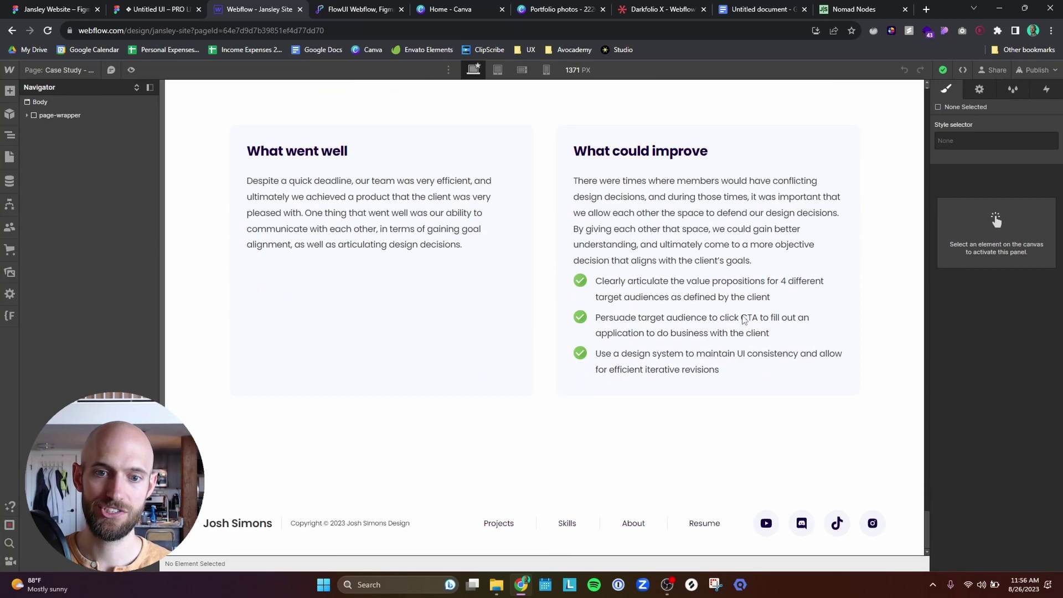
scroll(743, 319, up, 10)
scroll(743, 319, up, 10)
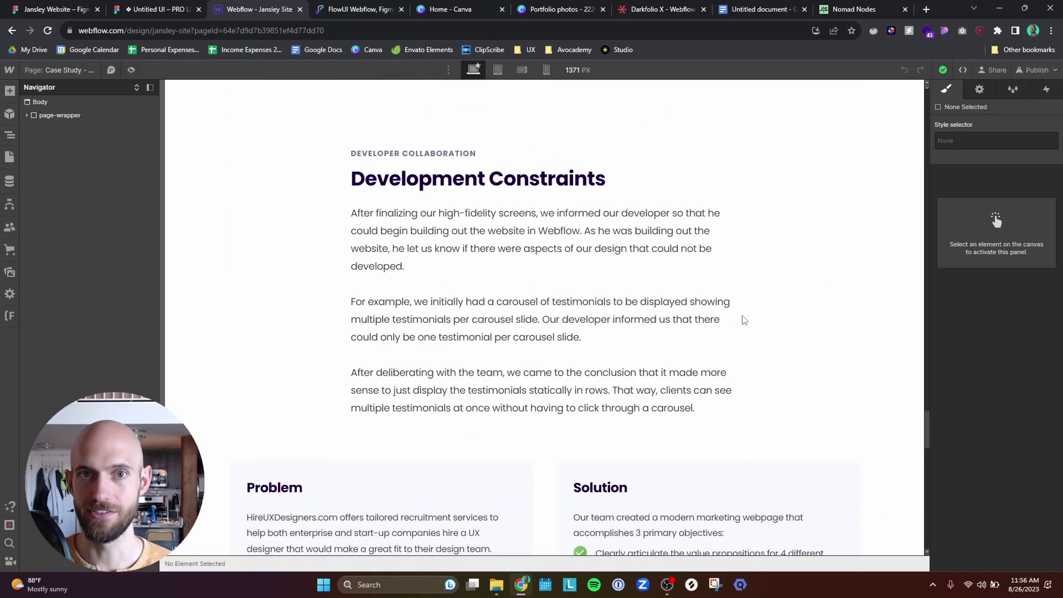
scroll(744, 319, up, 8)
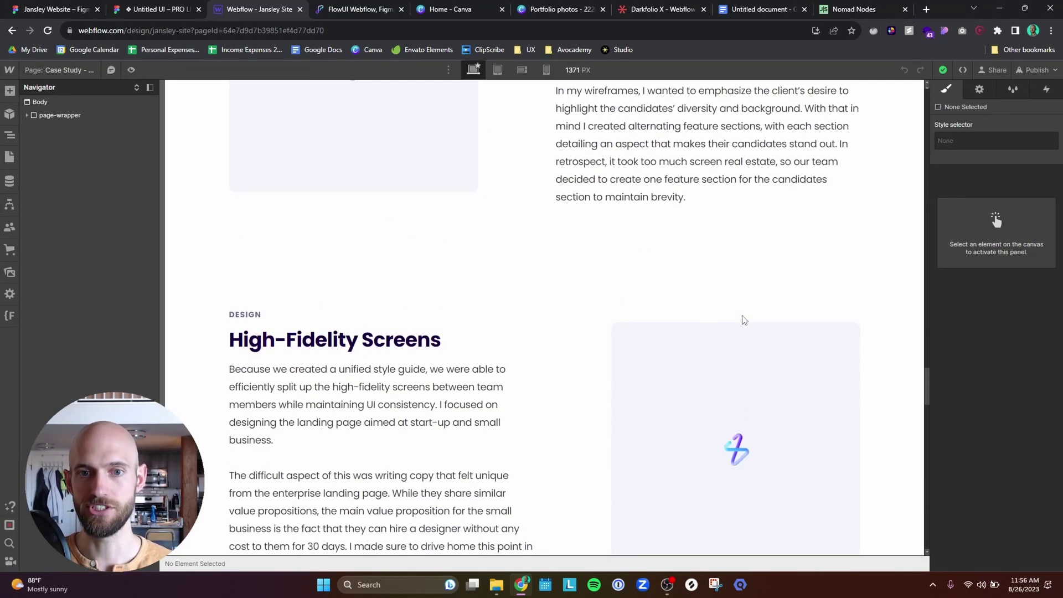
scroll(743, 320, up, 5)
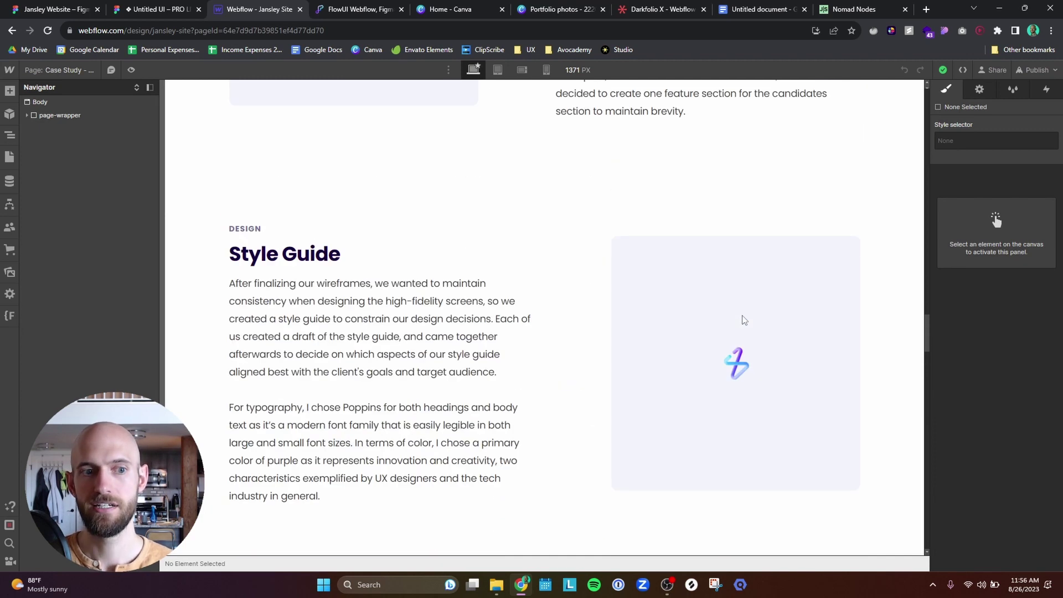
scroll(743, 320, up, 5)
scroll(743, 320, up, 6)
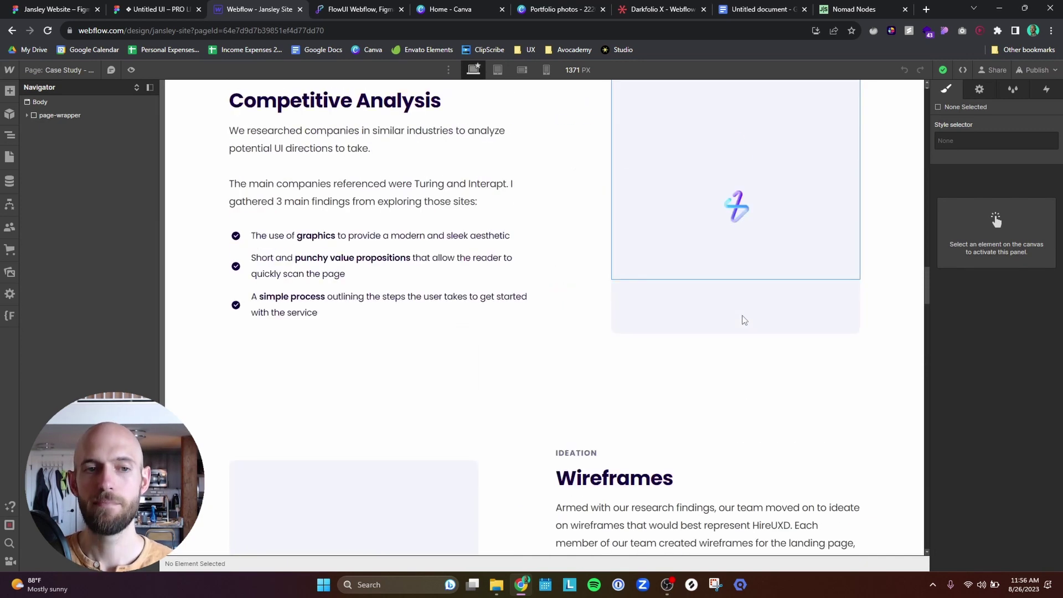
scroll(743, 320, up, 15)
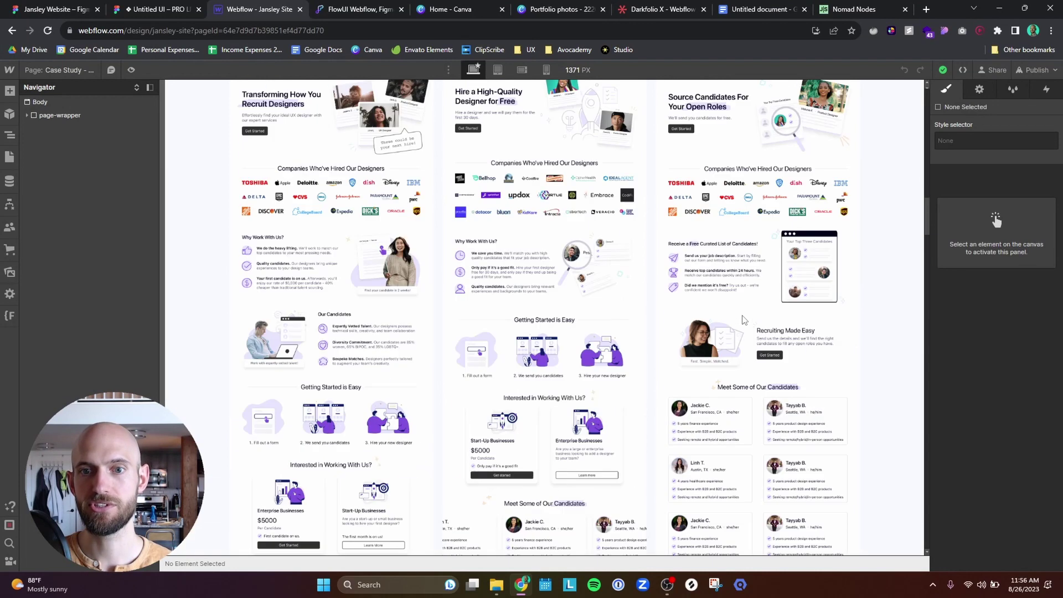
scroll(743, 319, up, 10)
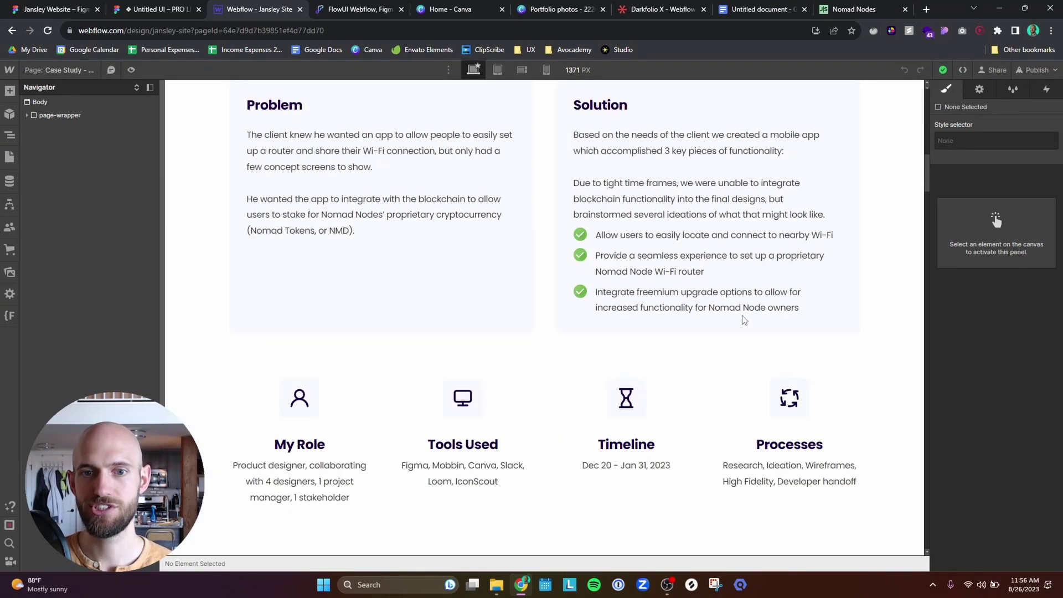
scroll(697, 351, up, 10)
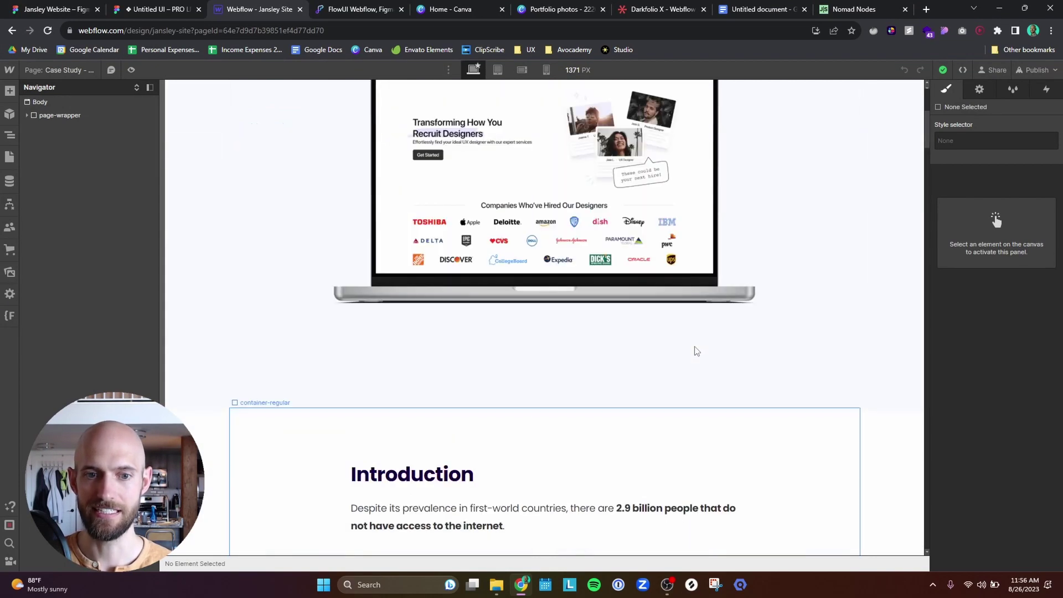
scroll(696, 351, down, 5)
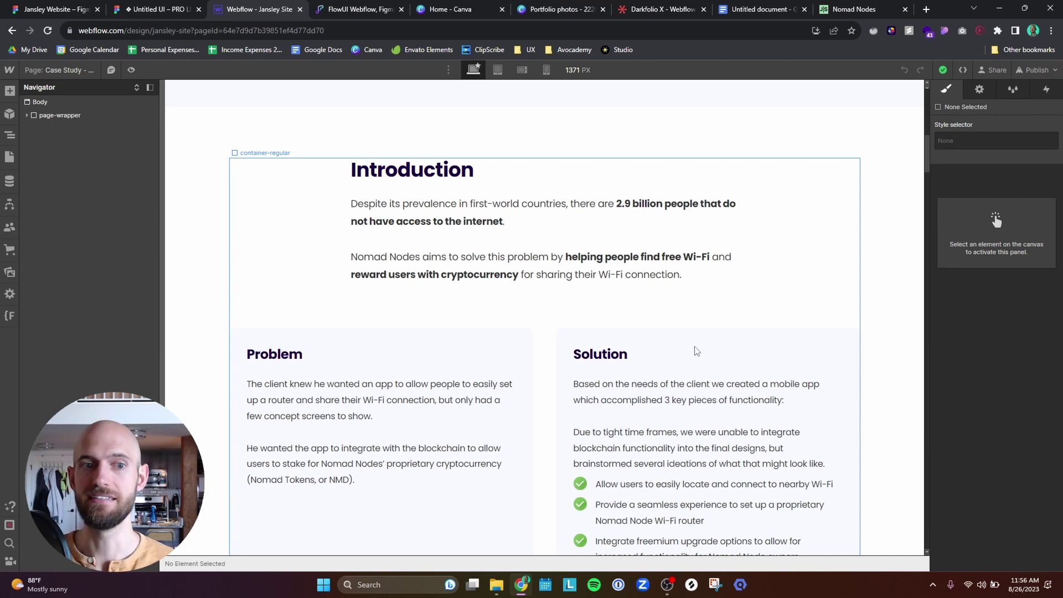
scroll(694, 349, up, 7)
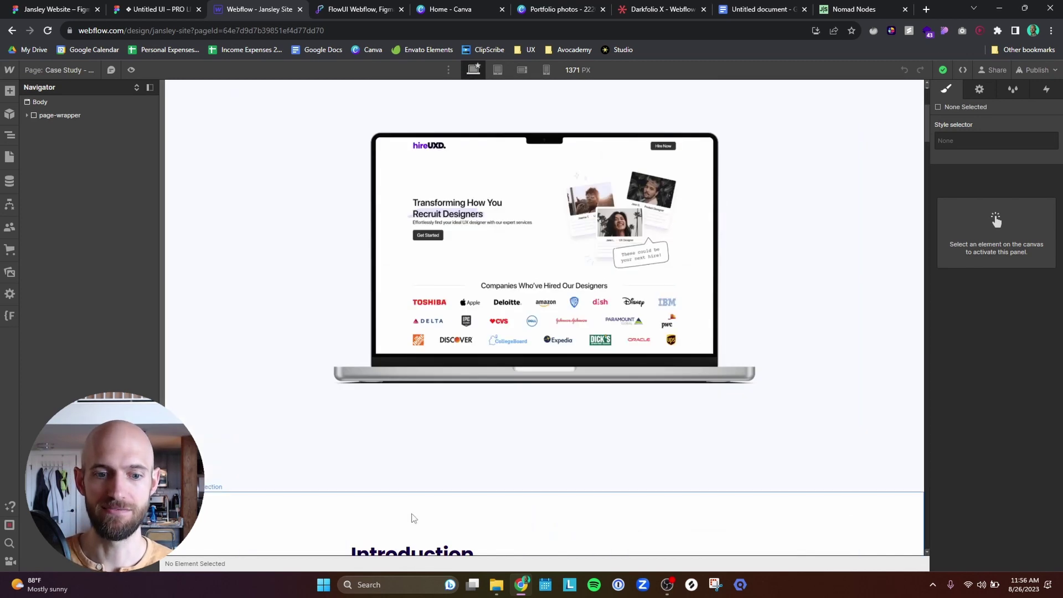
scroll(376, 533, down, 6)
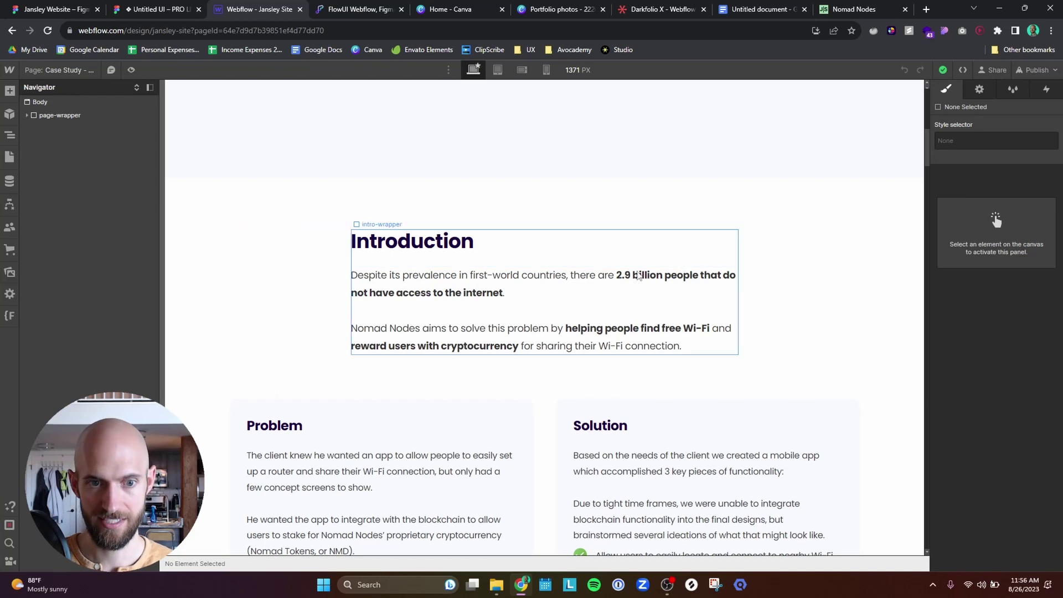